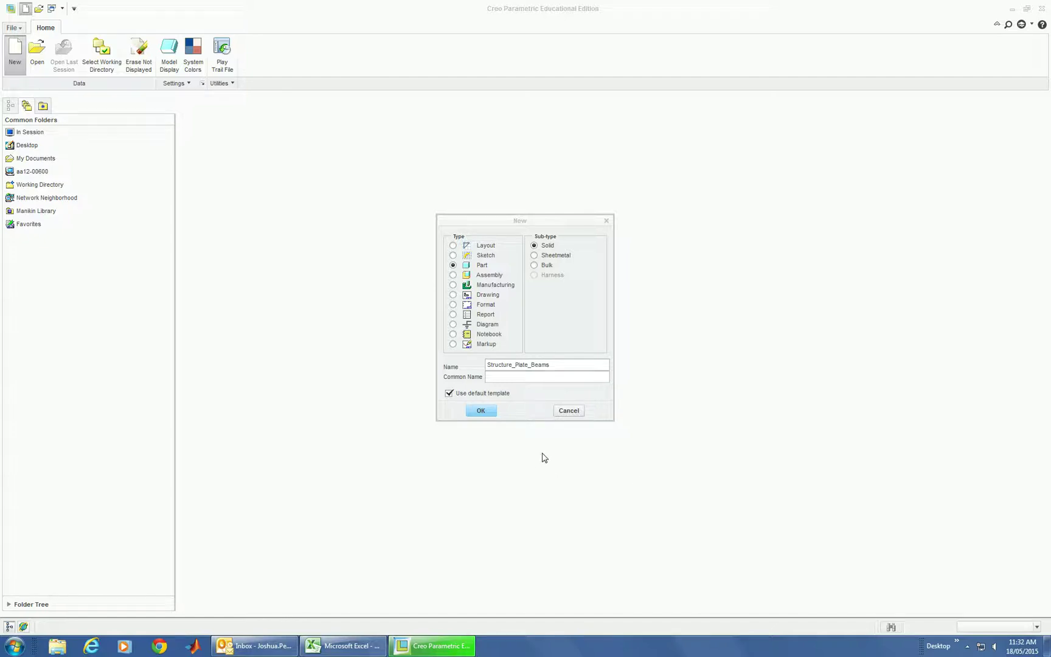
# Create the solid part STRUCTURE_PLATE_BEAMS using the default template.
pyautogui.click(481, 411)
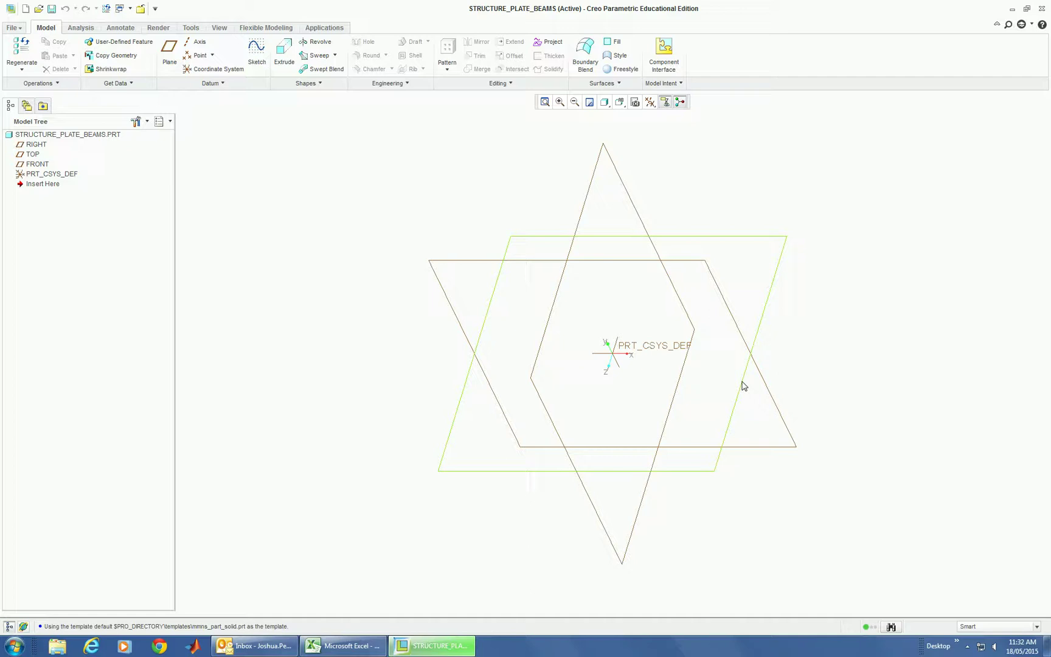
# Sketch on the TOP plane a horizontal line from the origin, sized to 600.
pyautogui.click(718, 466)
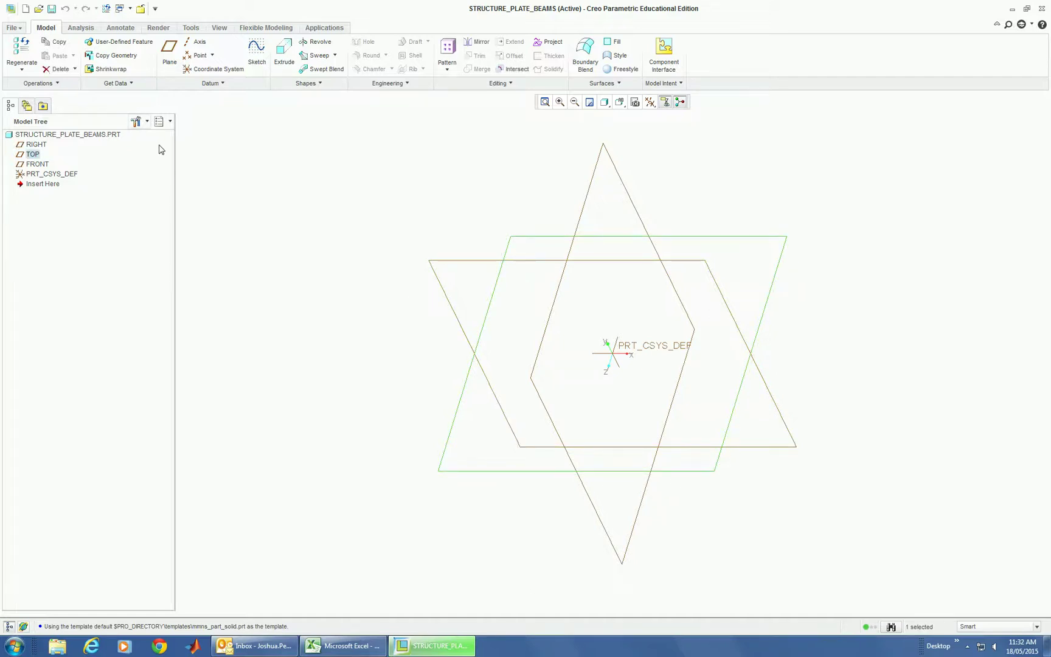
pyautogui.click(257, 52)
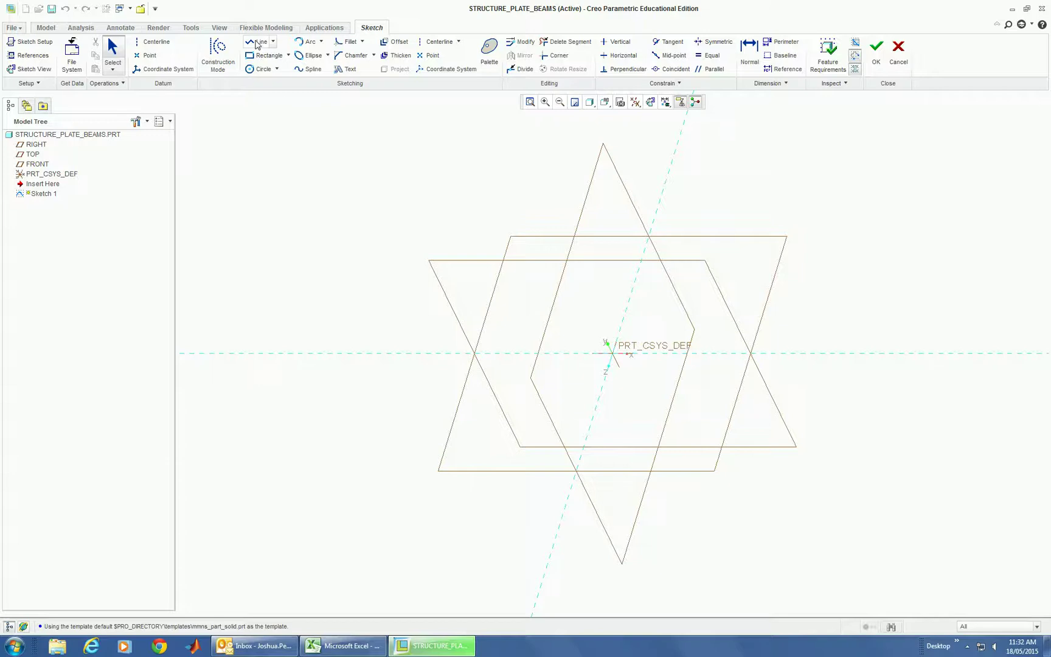
pyautogui.click(259, 42)
pyautogui.click(614, 355)
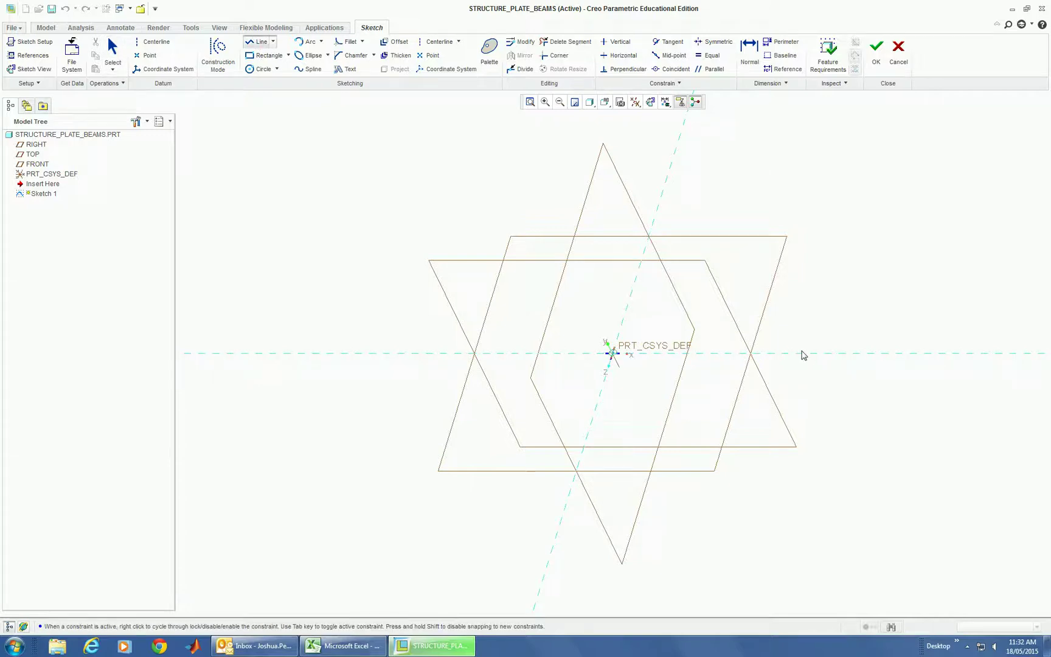
pyautogui.click(822, 353)
pyautogui.middleClick(820, 392)
pyautogui.middleClick(820, 392)
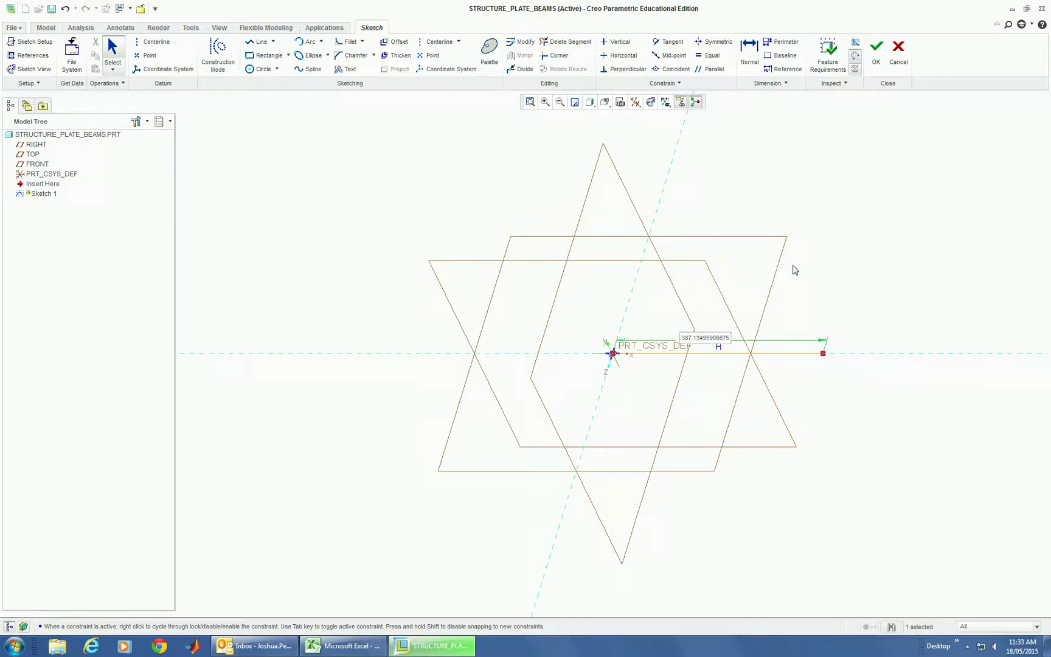
pyautogui.doubleClick(718, 337)
pyautogui.write('600')
pyautogui.press('Return')
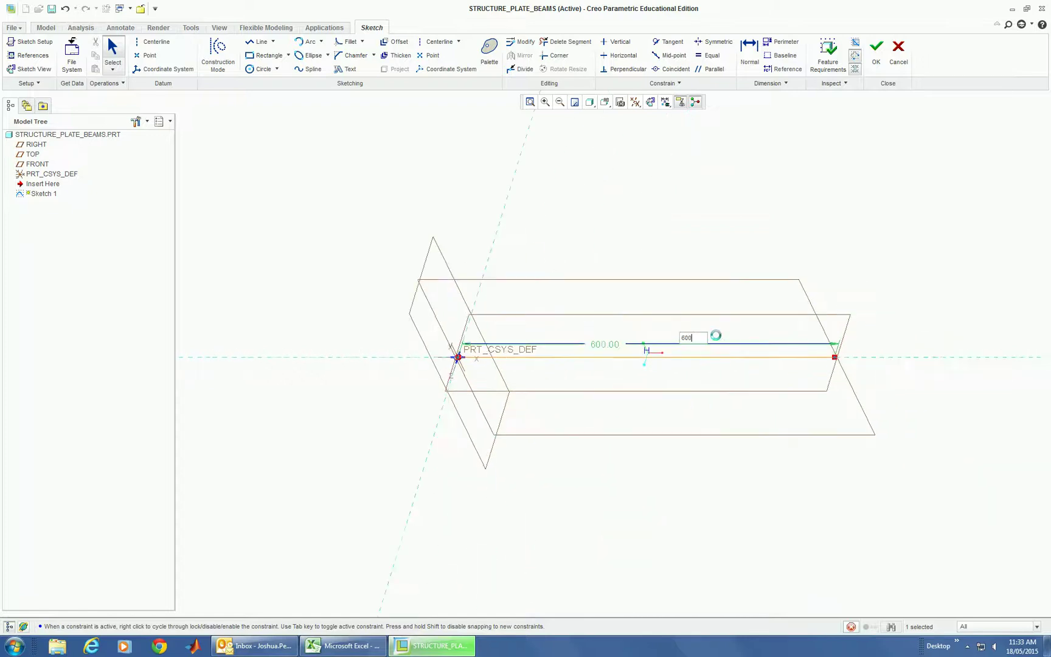
# Add an equal parallel line spaced 600 from the first and finish Sketch 1.
pyautogui.scroll(-1, 478, 302)
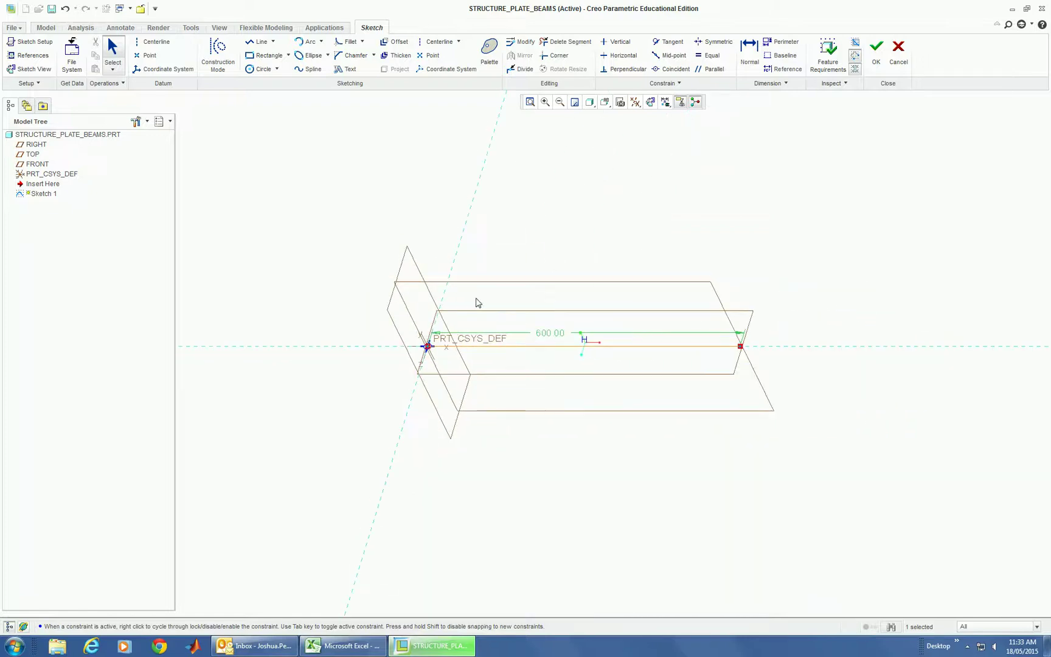
pyautogui.scroll(-1, 478, 302)
pyautogui.click(260, 42)
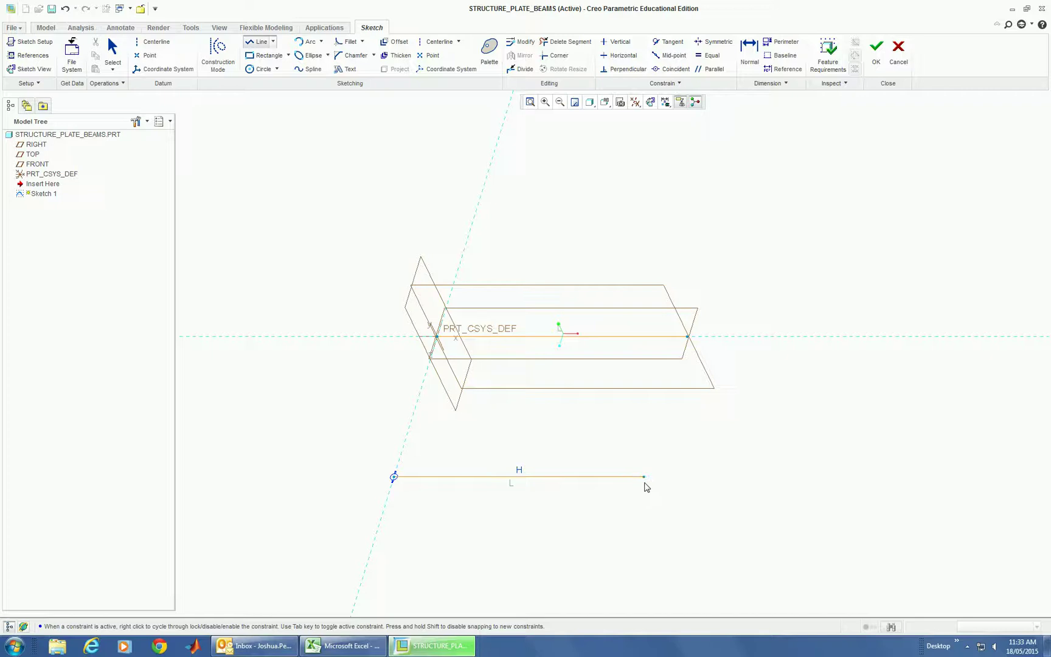
pyautogui.click(644, 482)
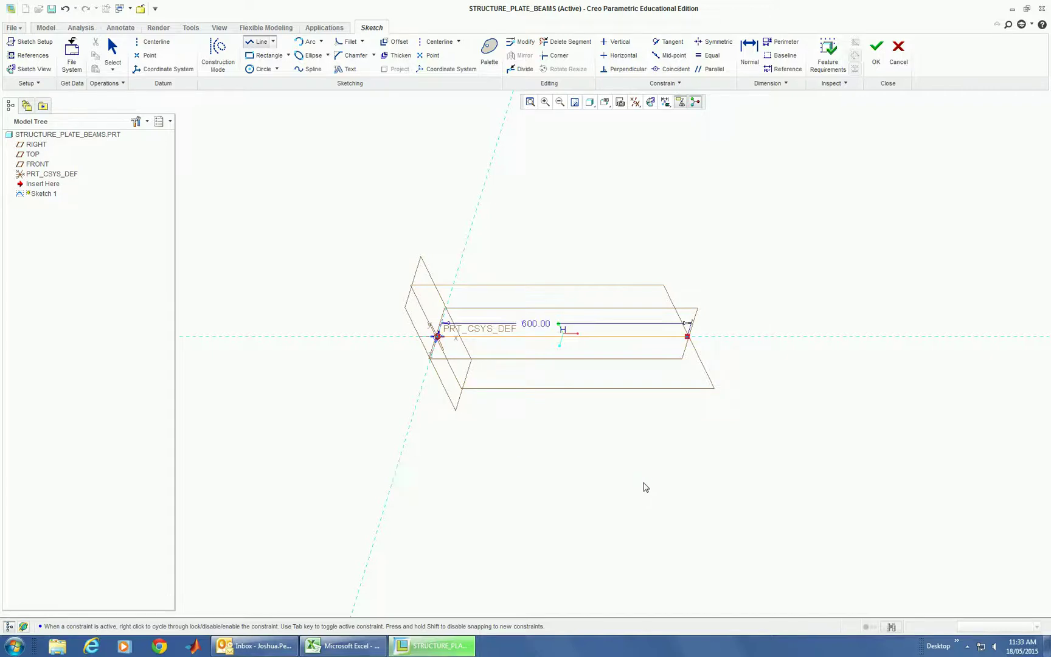
pyautogui.middleClick(652, 498)
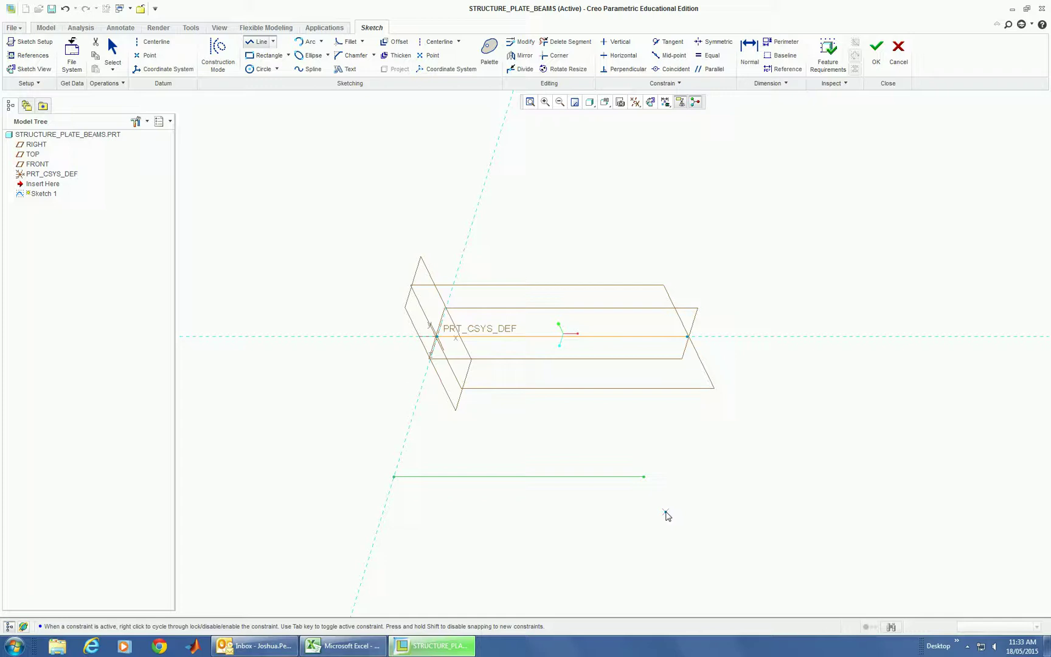
pyautogui.middleClick(664, 515)
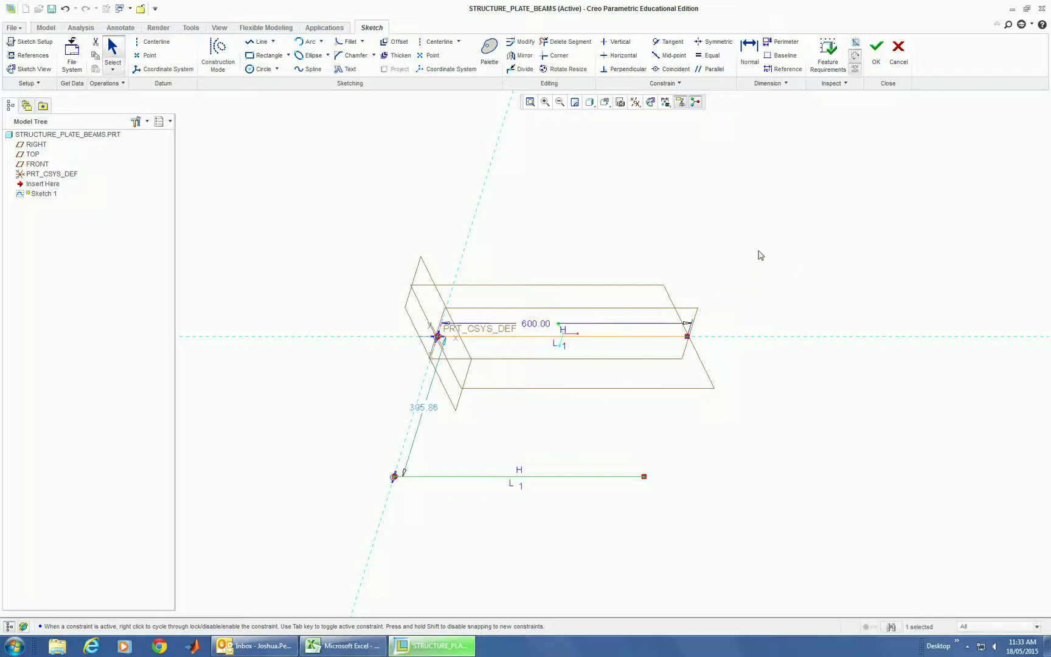
pyautogui.doubleClick(428, 413)
pyautogui.write('600')
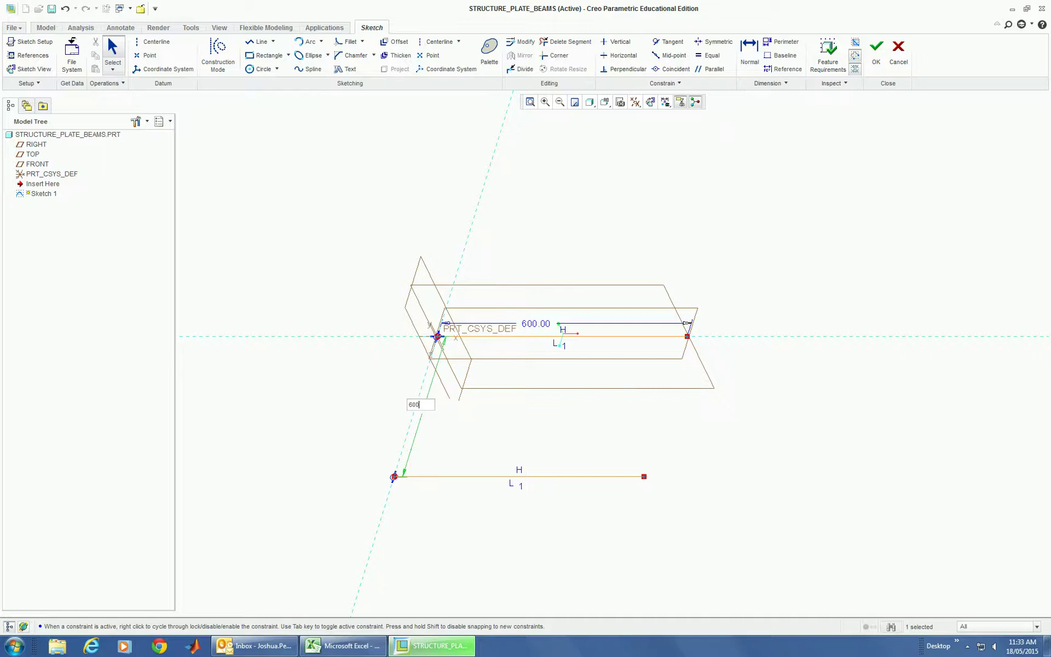
pyautogui.press('Return')
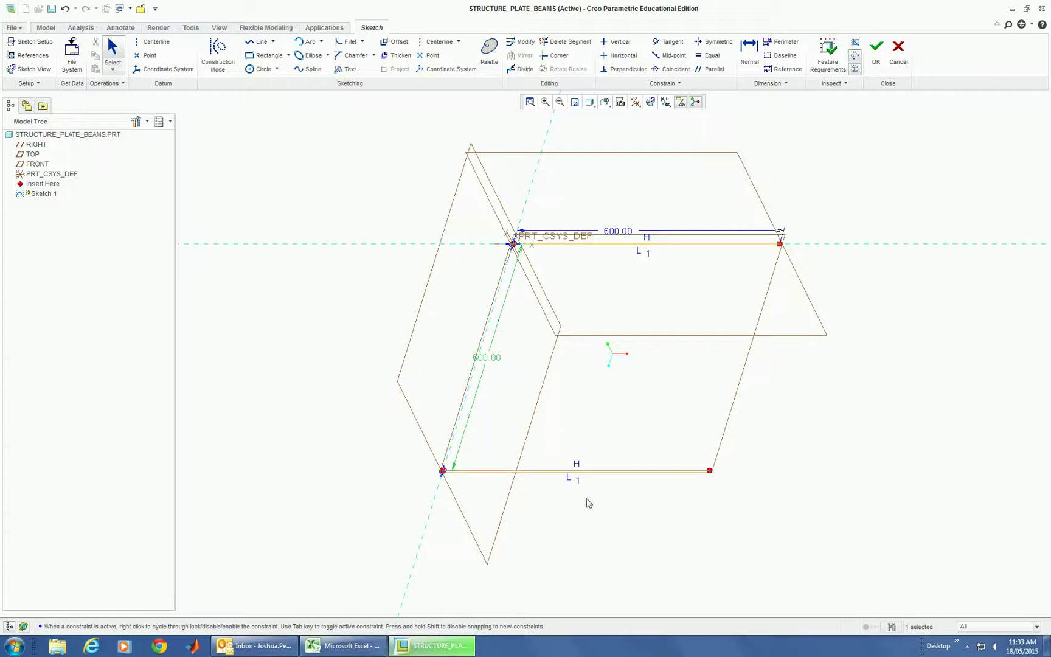
pyautogui.click(876, 52)
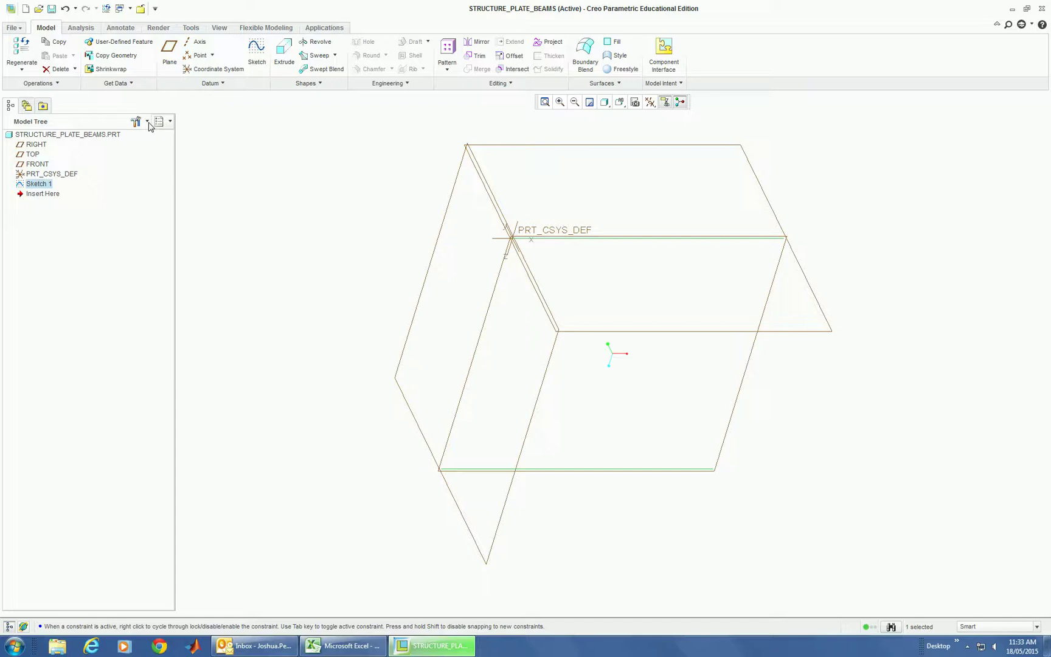
# Start a new sketch on the TOP plane, adding Sketch 1's top edge as a reference.
pyautogui.click(256, 51)
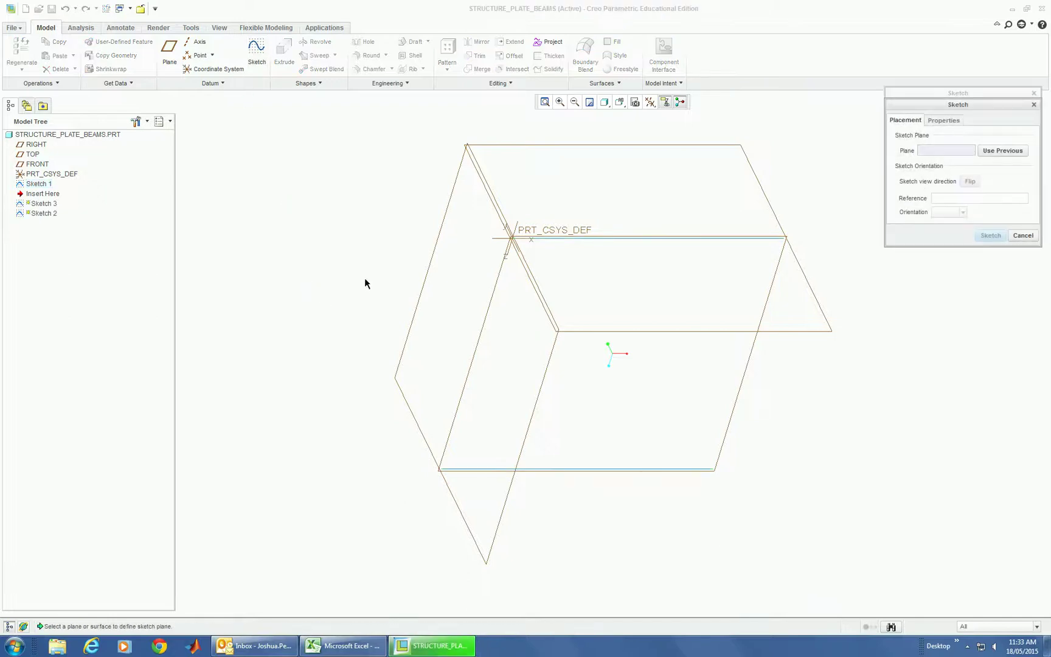
pyautogui.click(748, 355)
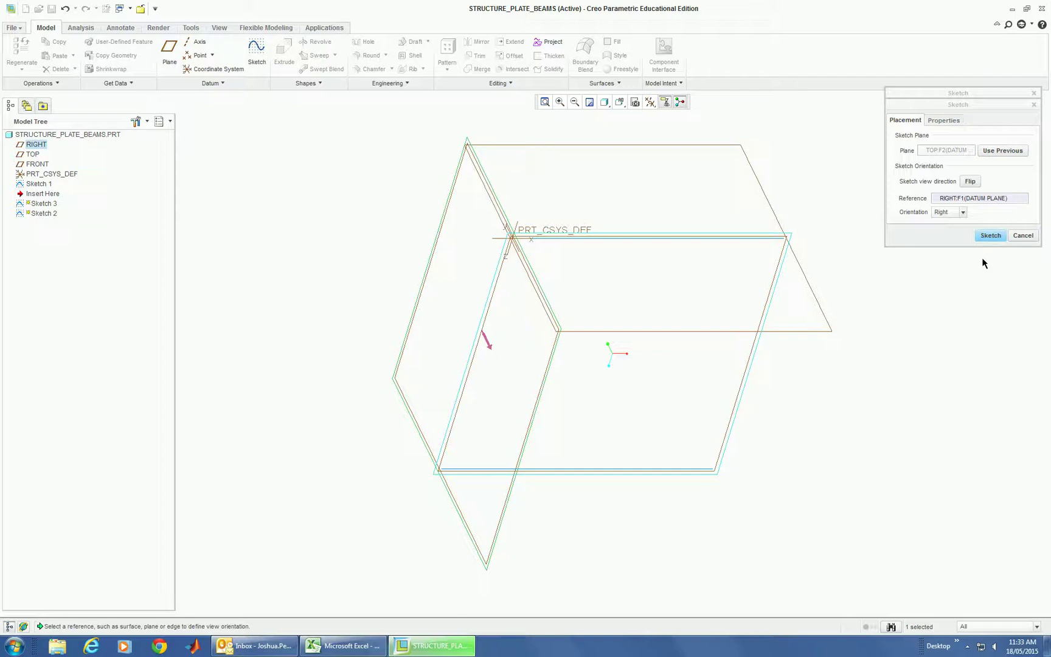
pyautogui.click(990, 235)
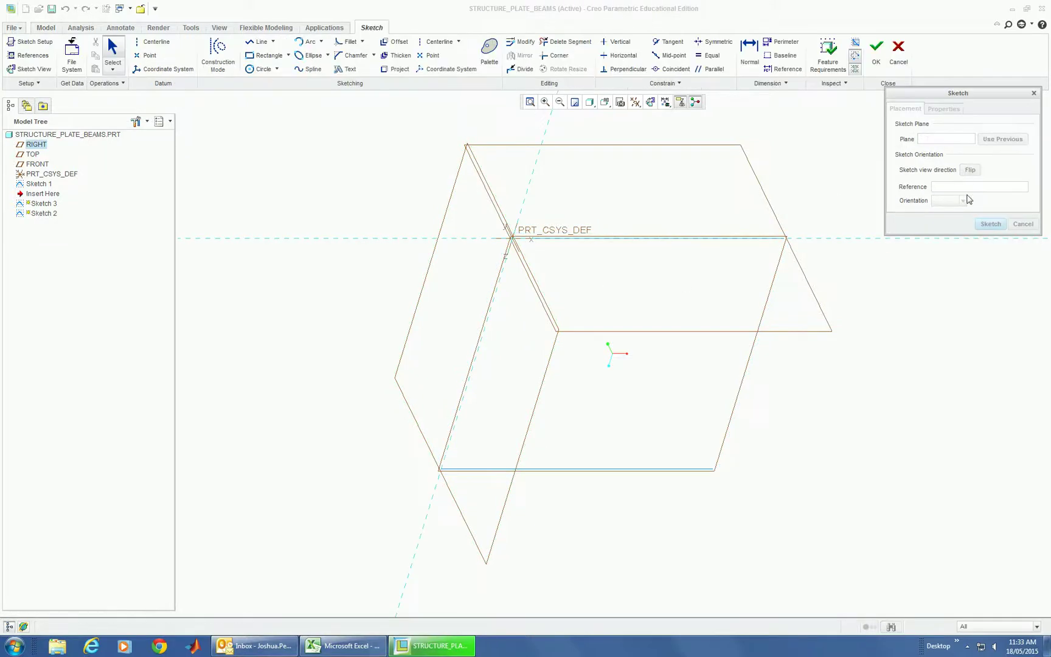
pyautogui.click(261, 42)
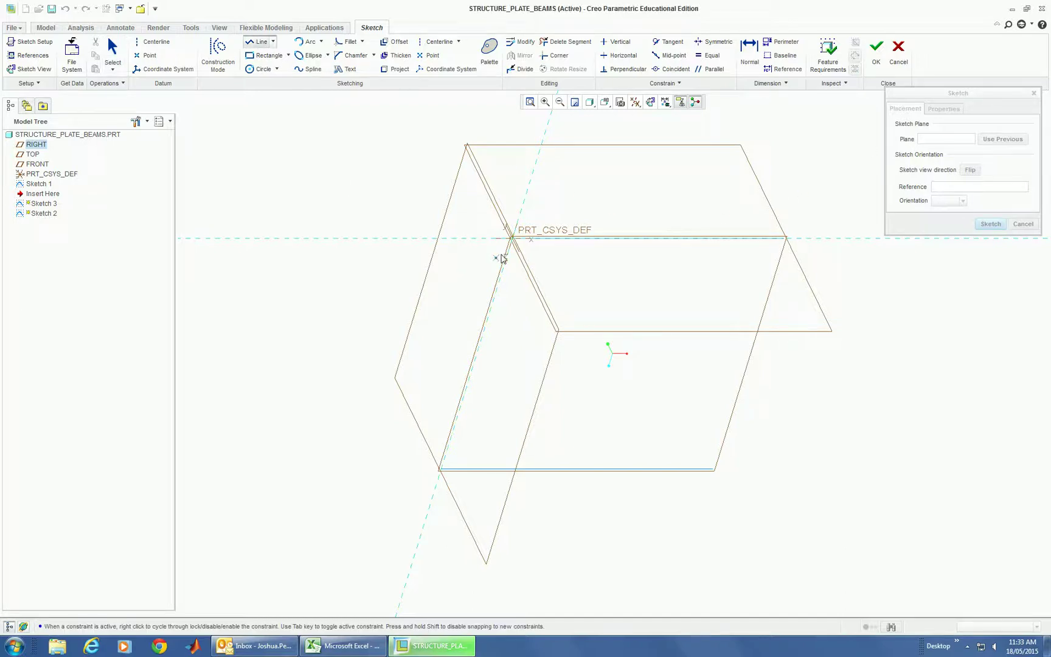
pyautogui.click(33, 56)
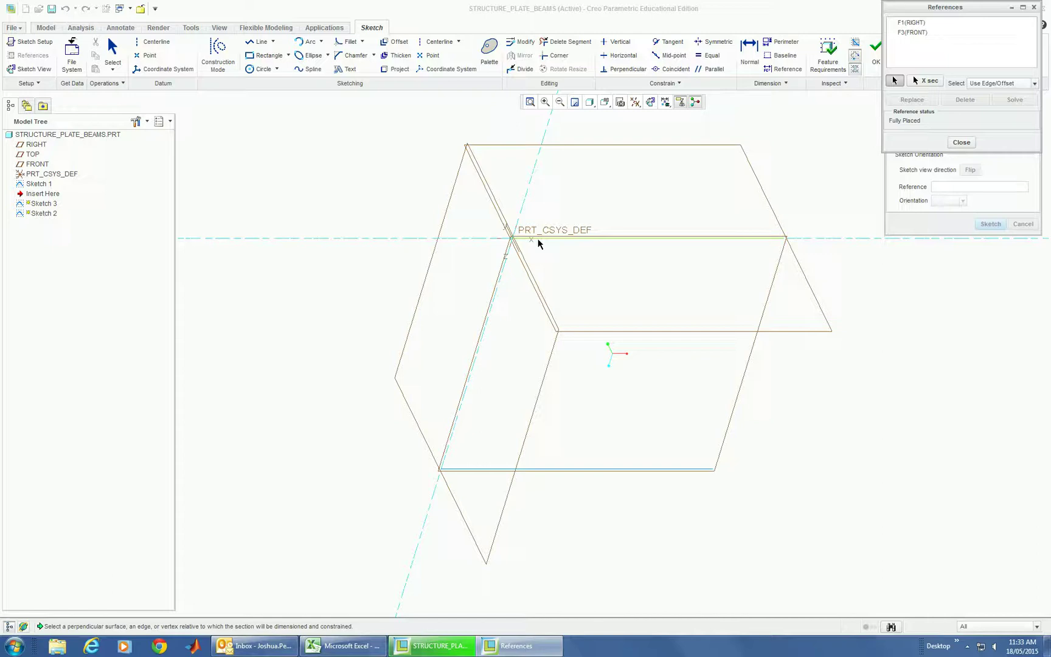
pyautogui.click(682, 244)
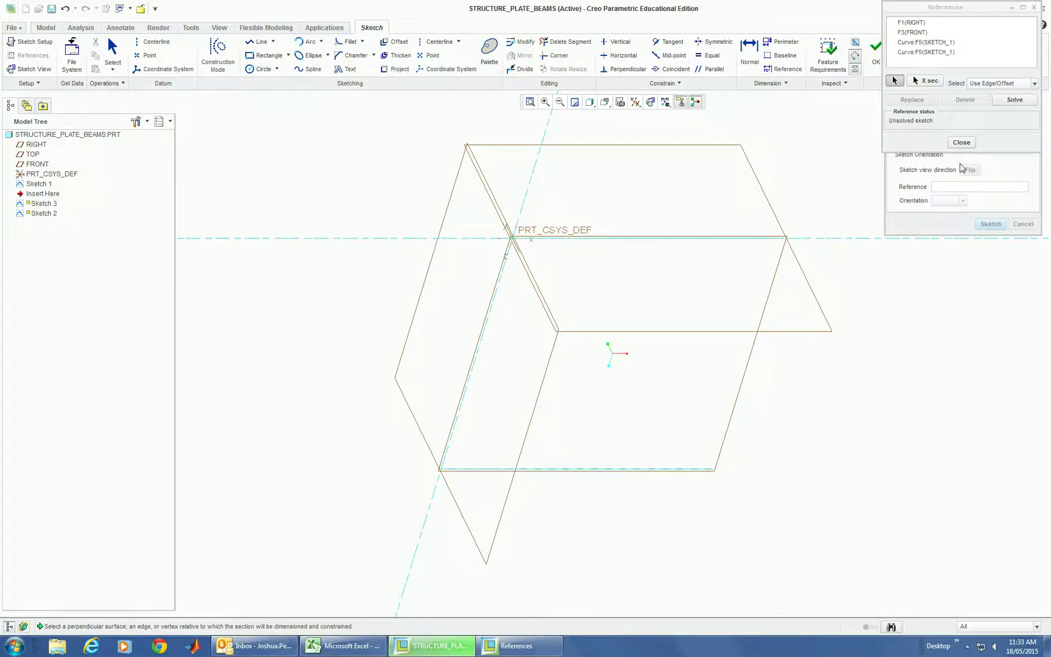
pyautogui.click(962, 143)
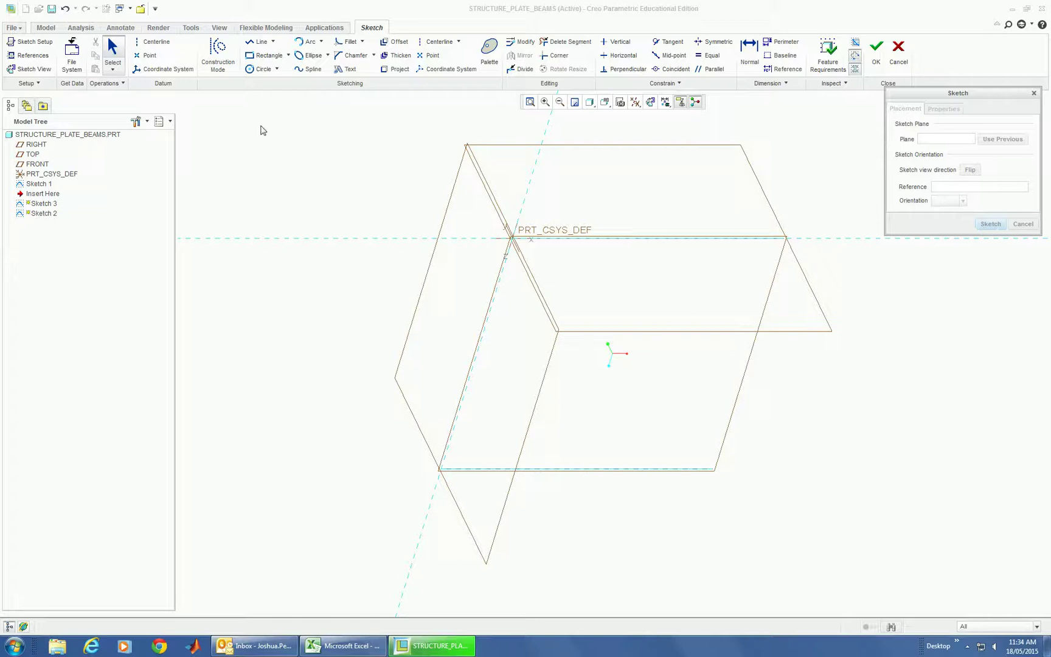
# Draw left and right side lines joining the ends of Sketch 1's lines.
pyautogui.click(251, 45)
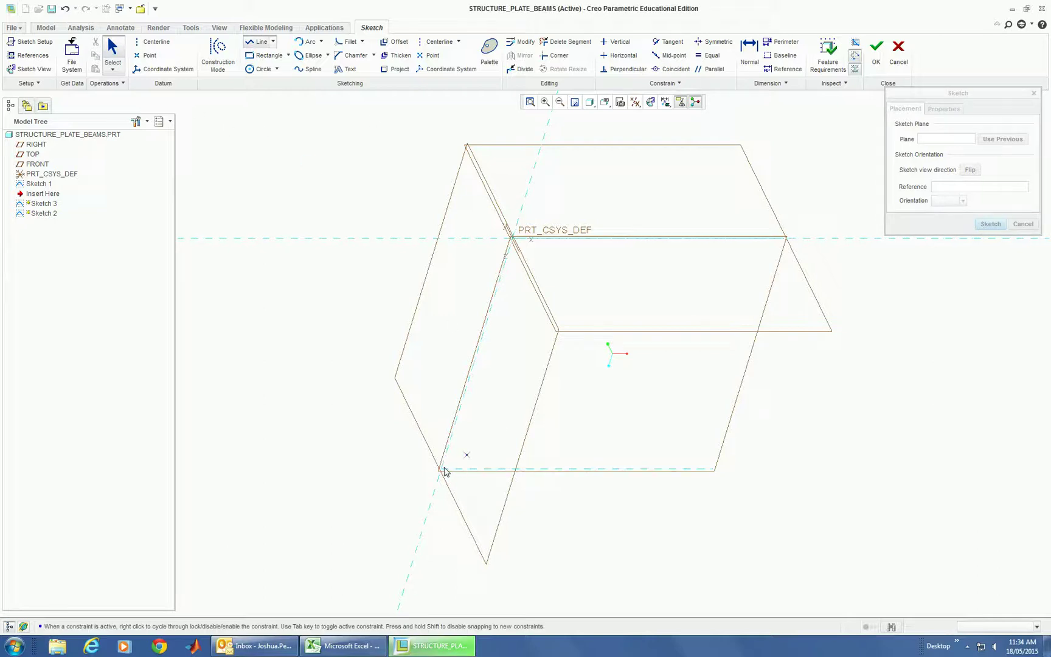
pyautogui.click(441, 469)
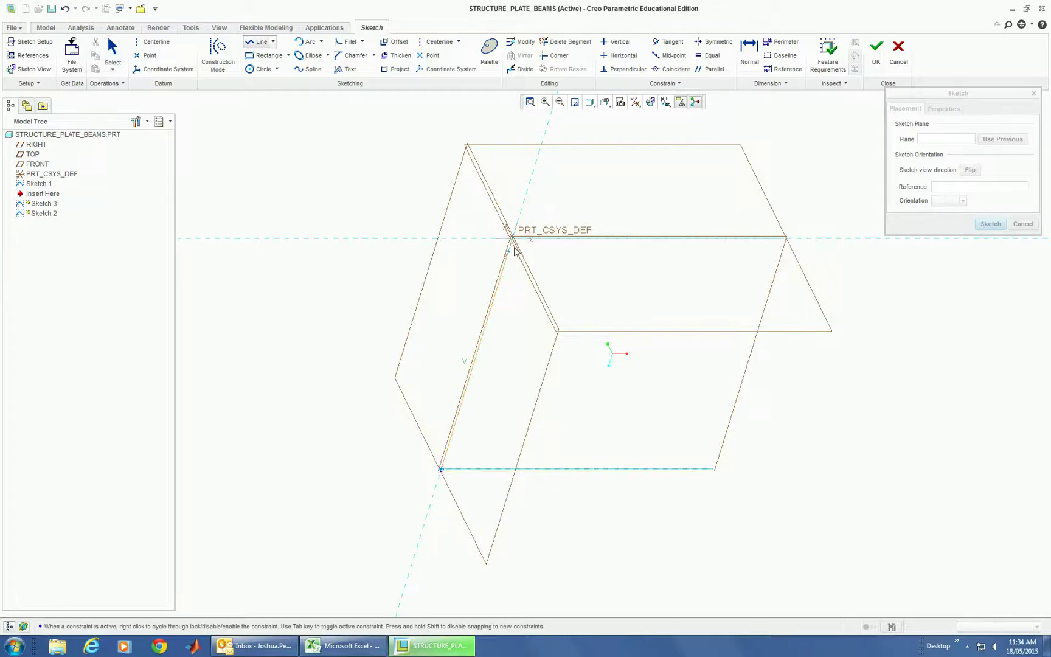
pyautogui.click(513, 239)
pyautogui.middleClick(564, 292)
pyautogui.click(714, 469)
pyautogui.click(784, 238)
pyautogui.middleClick(821, 274)
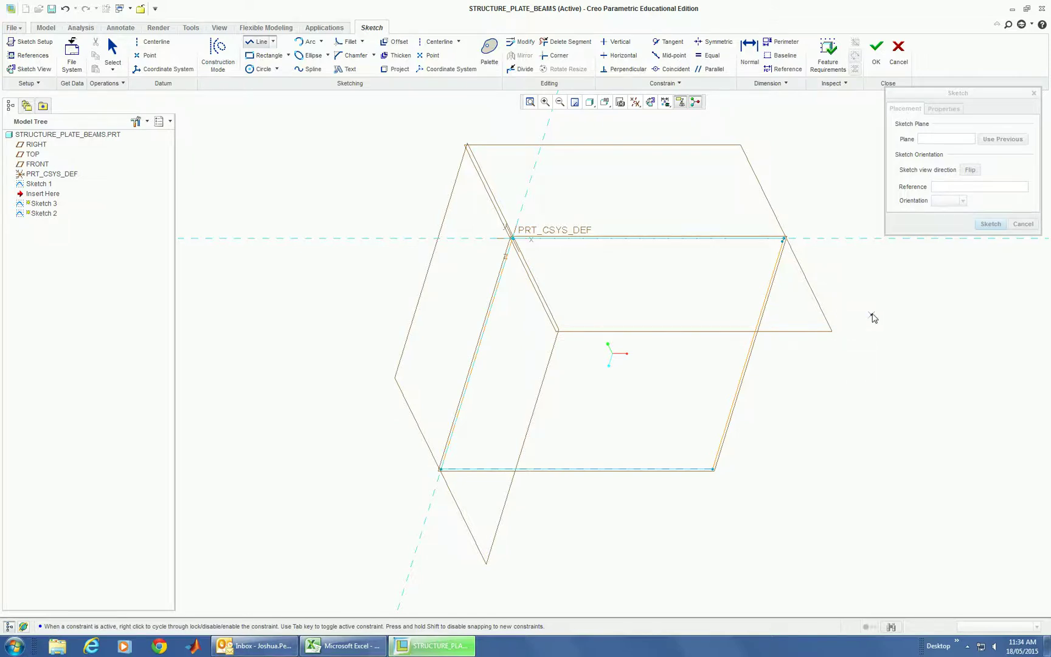
pyautogui.middleClick(874, 318)
# Delete the stray angled line with its 63.20 angle and finish Sketch 3.
pyautogui.scroll(-8, 788, 243)
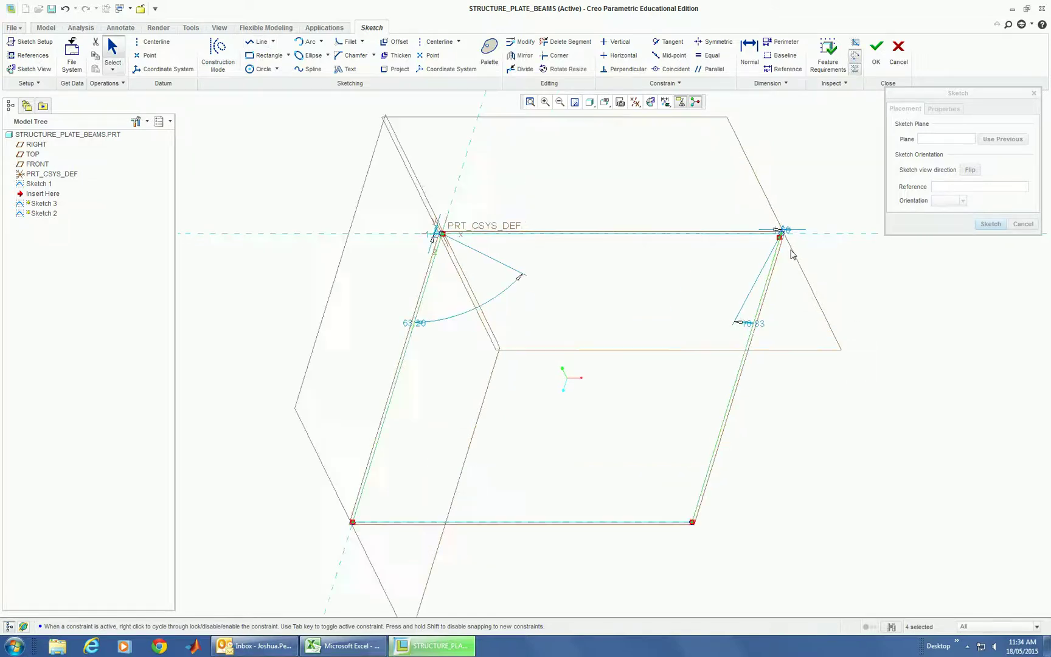
pyautogui.scroll(-3, 776, 238)
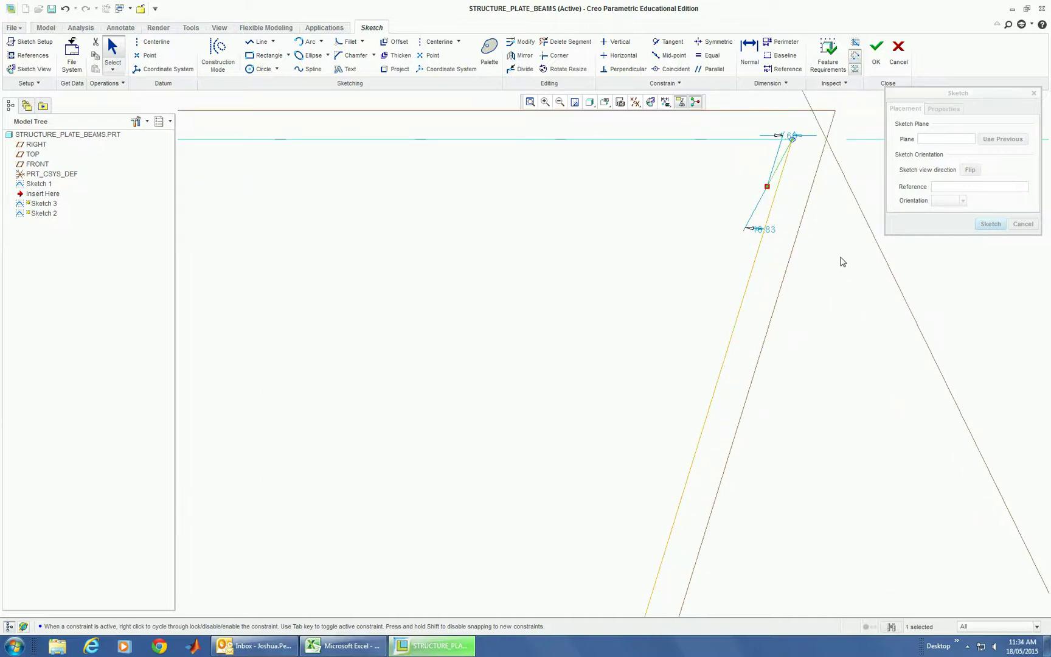
pyautogui.scroll(8, 816, 418)
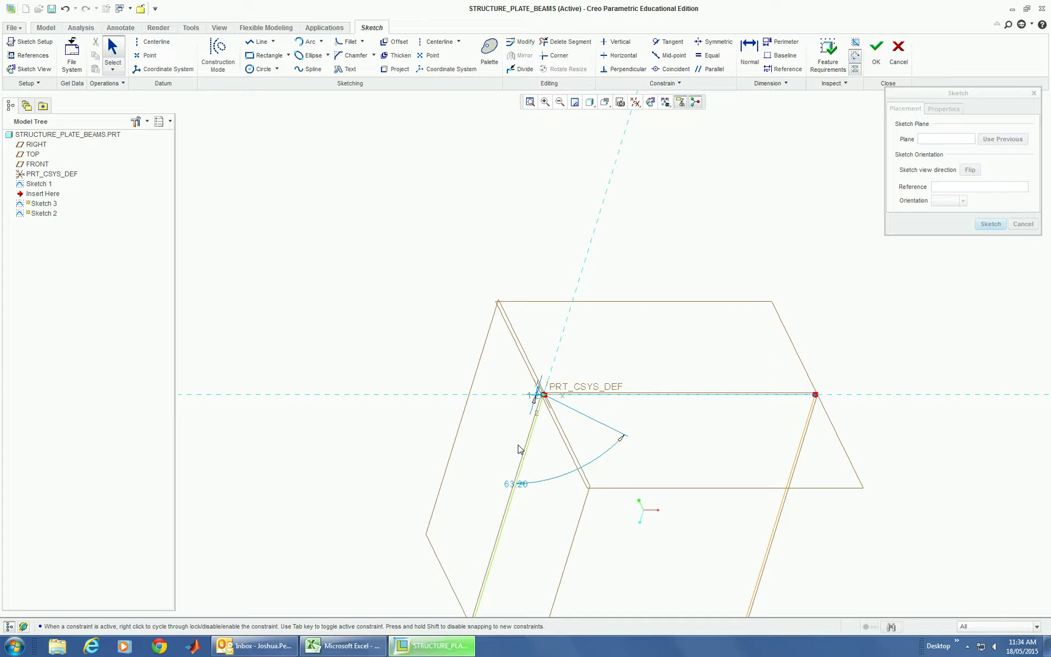
pyautogui.scroll(-5, 575, 399)
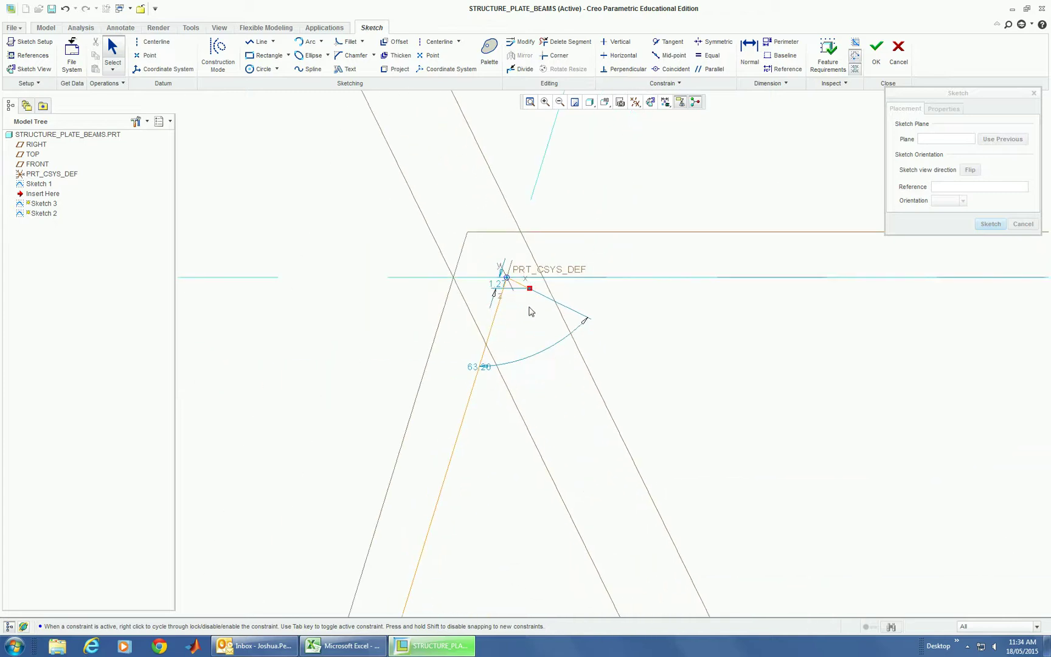
pyautogui.click(522, 290)
pyautogui.press('Delete')
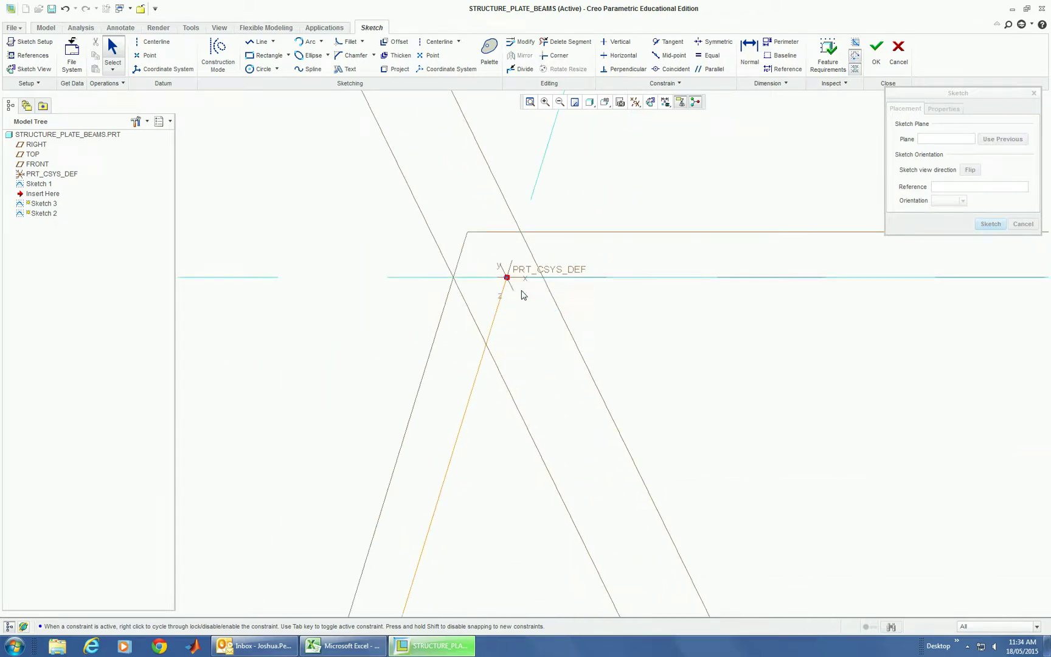
pyautogui.scroll(-5, 630, 383)
pyautogui.scroll(5, 551, 358)
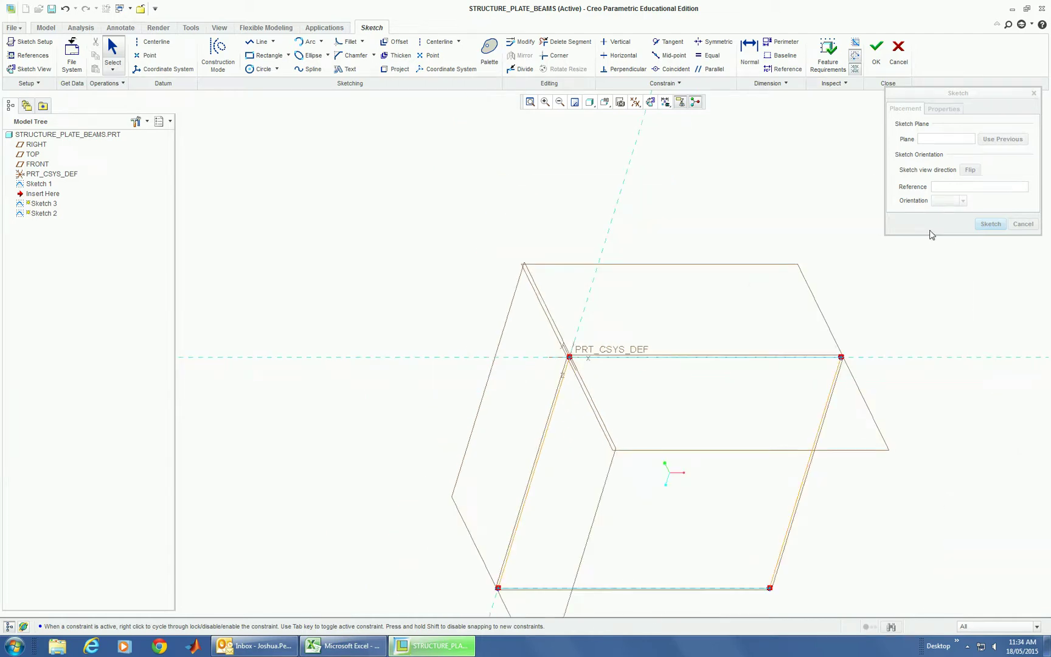
pyautogui.scroll(2, 869, 445)
pyautogui.scroll(1, 561, 264)
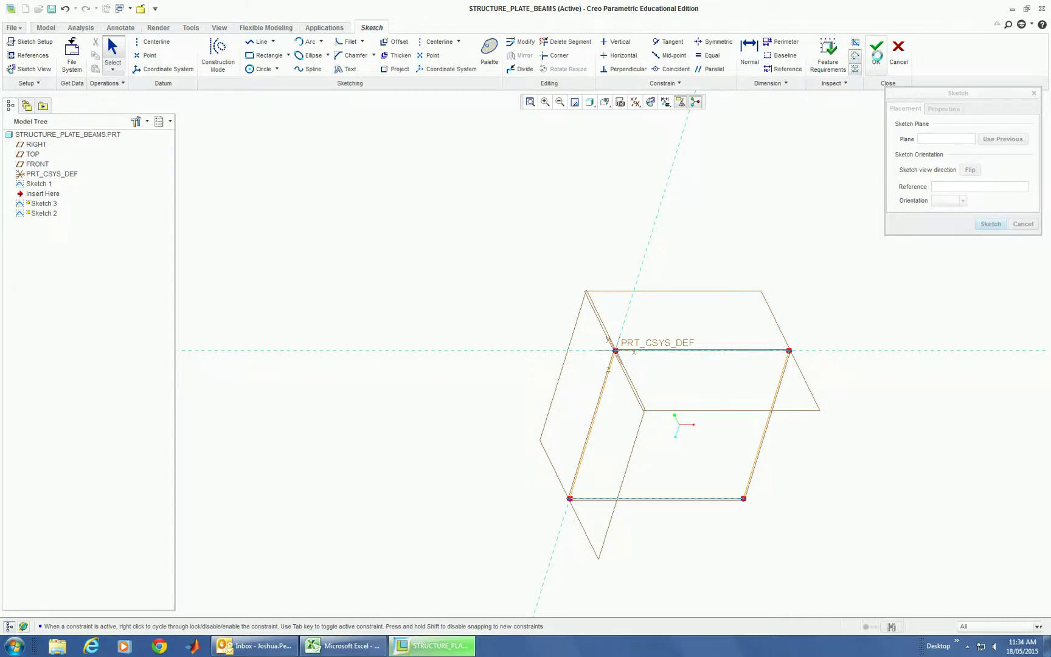
pyautogui.click(876, 54)
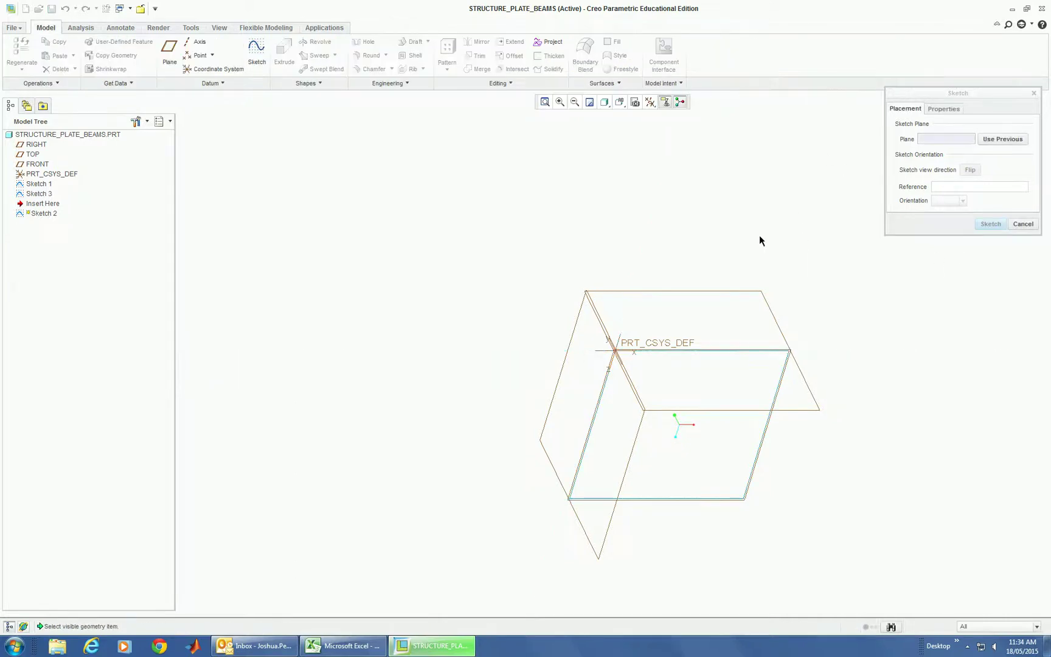
# Cancel the unused Sketch 2 and start a sketch on FRONT, reviewing its RIGHT and TOP references.
pyautogui.click(1022, 224)
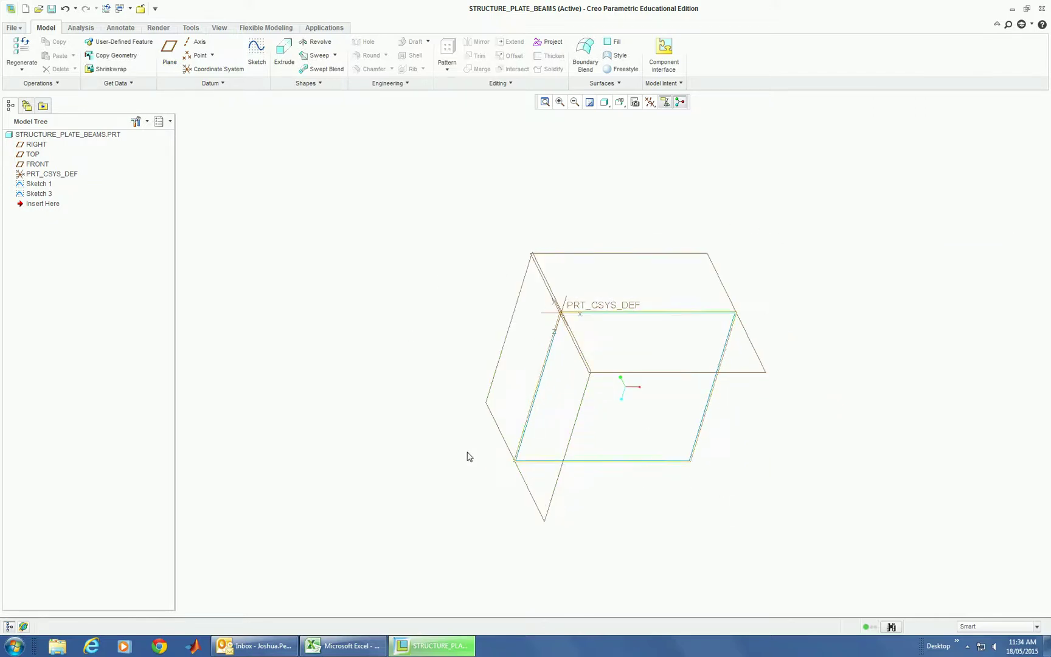
pyautogui.click(640, 260)
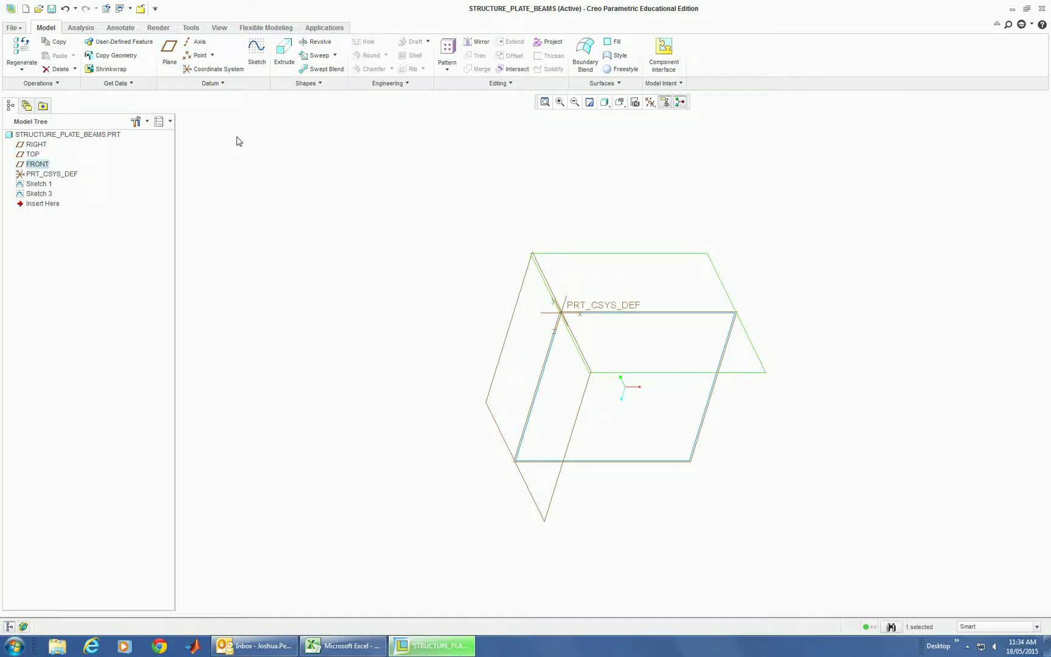
pyautogui.click(257, 54)
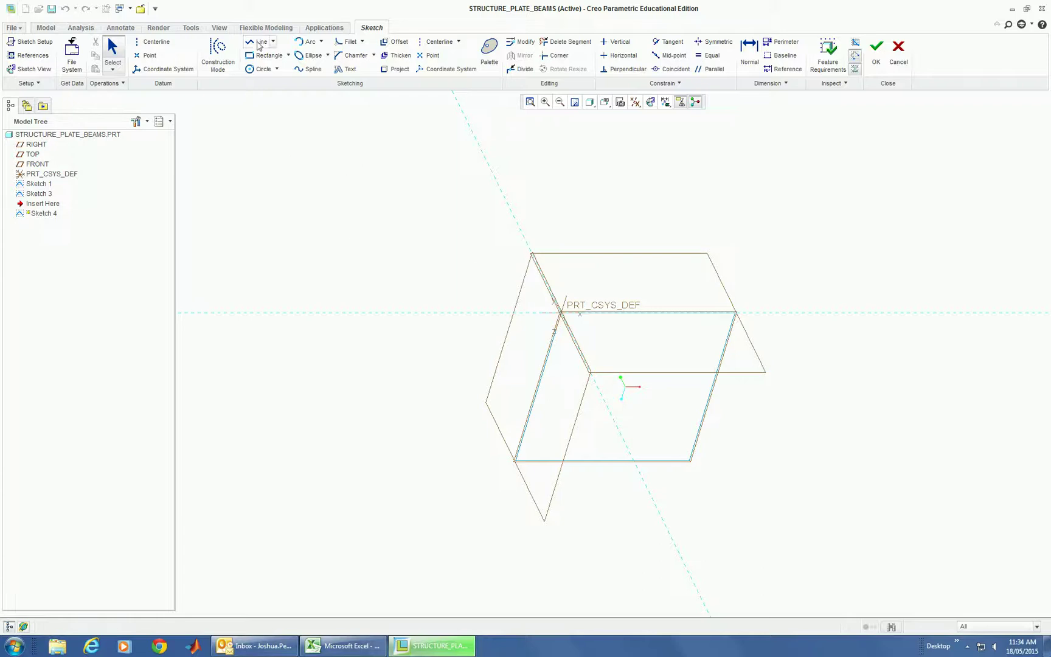
pyautogui.click(259, 41)
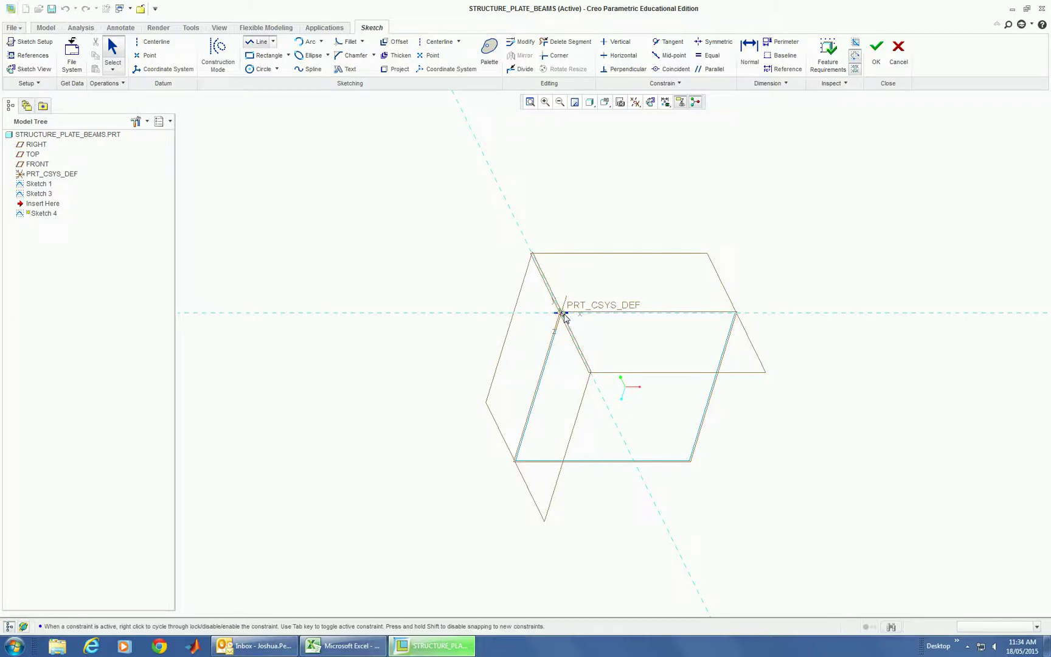
pyautogui.click(30, 56)
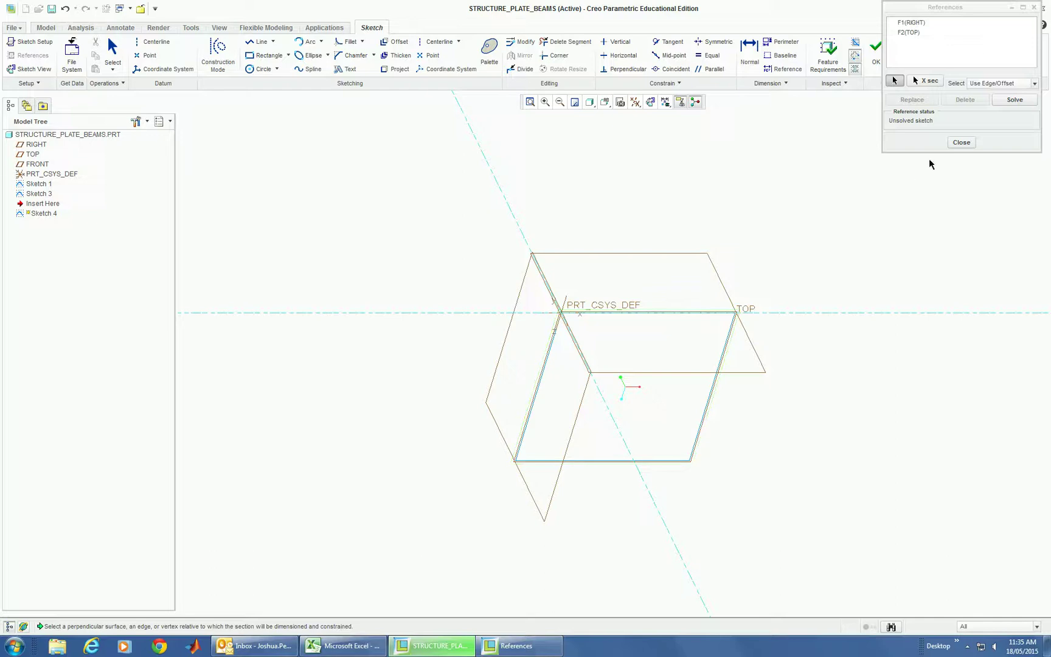
# Add the plate outline's right edge as a reference and start a line at the PRT_CSYS_DEF origin.
pyautogui.click(962, 142)
pyautogui.click(259, 42)
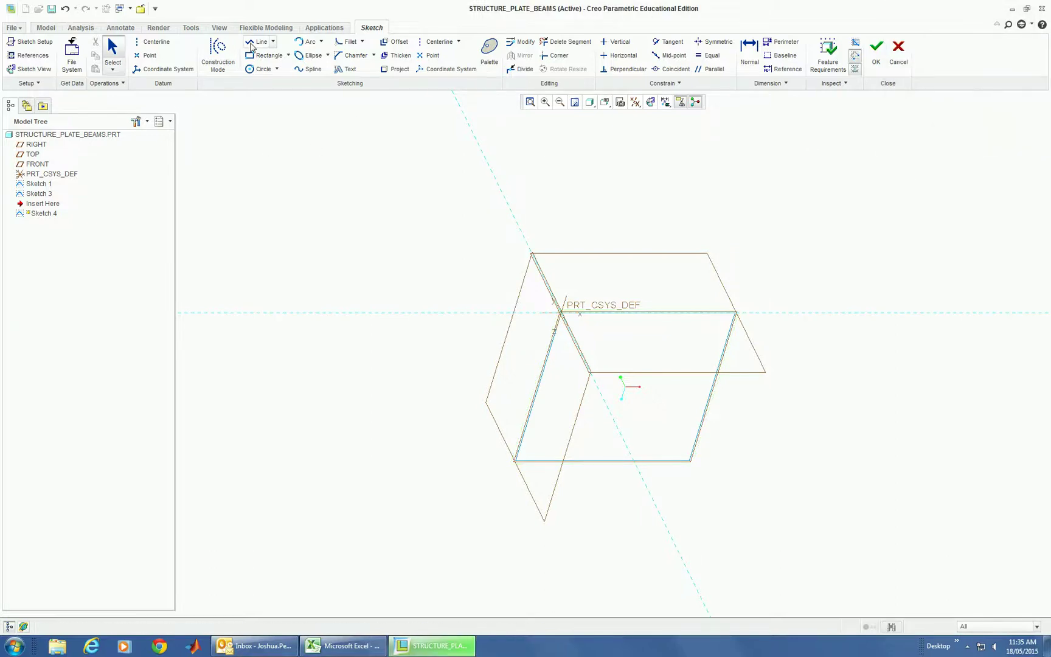
pyautogui.click(561, 313)
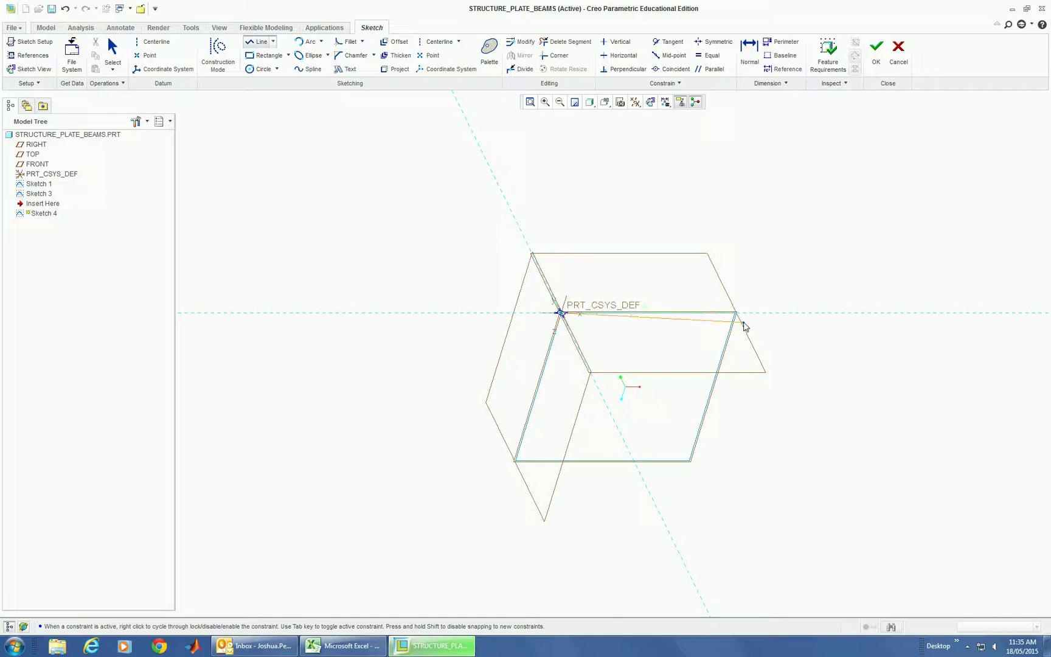
pyautogui.middleClick(746, 326)
pyautogui.click(43, 58)
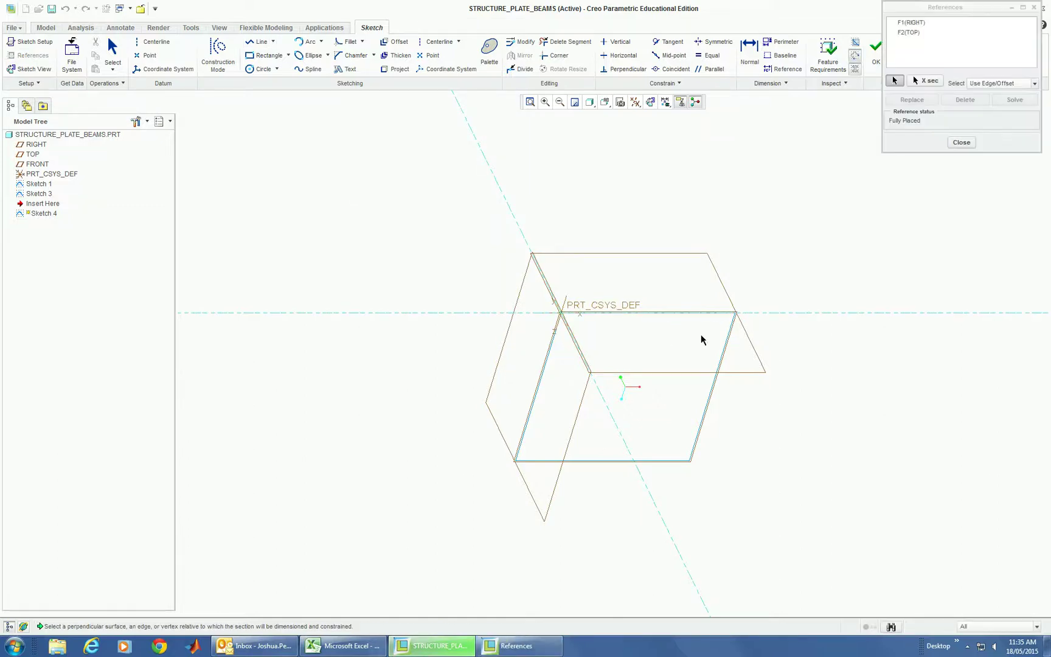
pyautogui.scroll(4, 727, 336)
pyautogui.scroll(3, 727, 336)
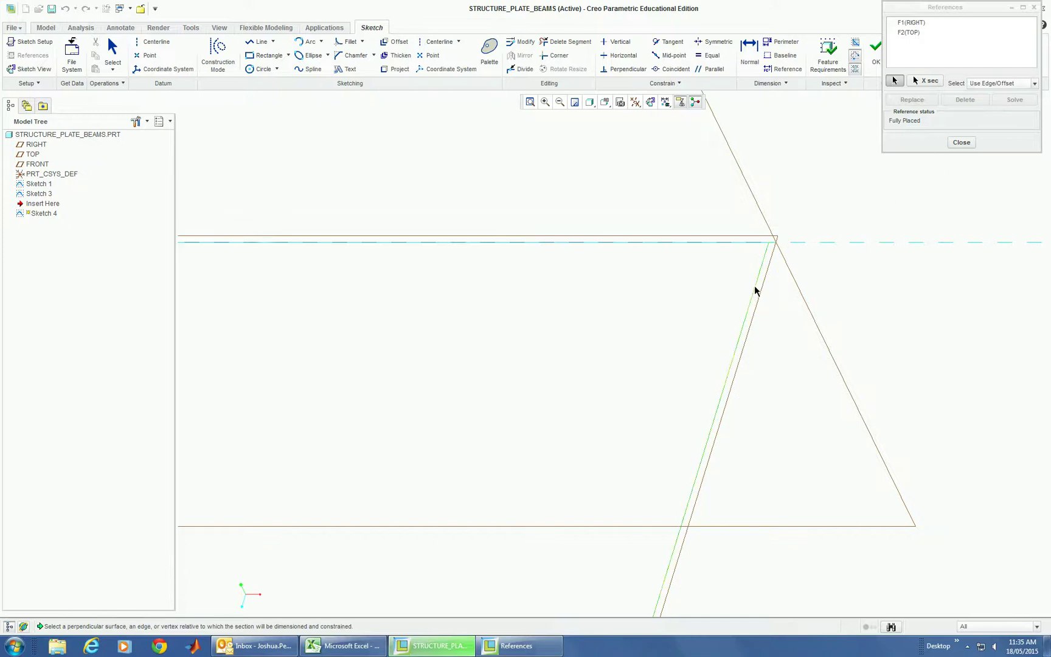
pyautogui.scroll(-2, 797, 333)
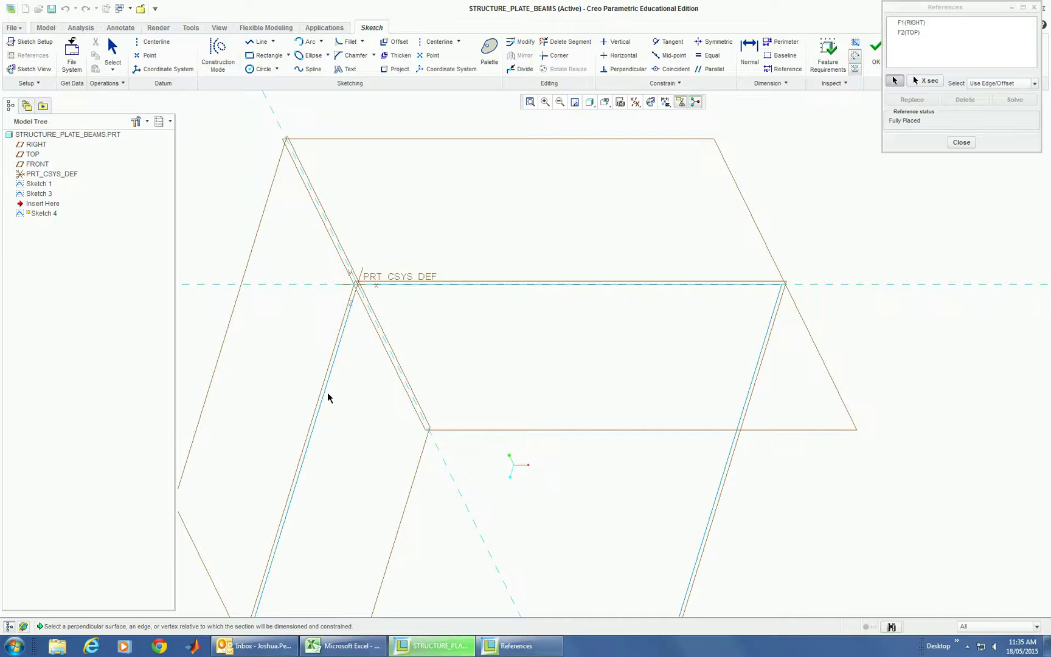
pyautogui.click(763, 349)
pyautogui.click(961, 144)
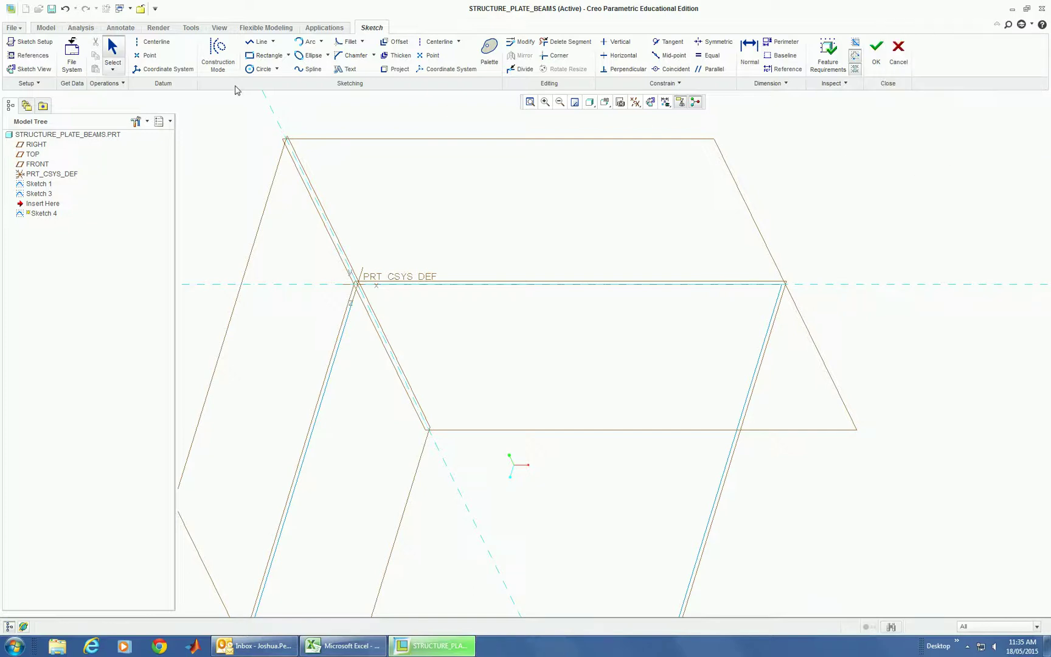
pyautogui.click(254, 44)
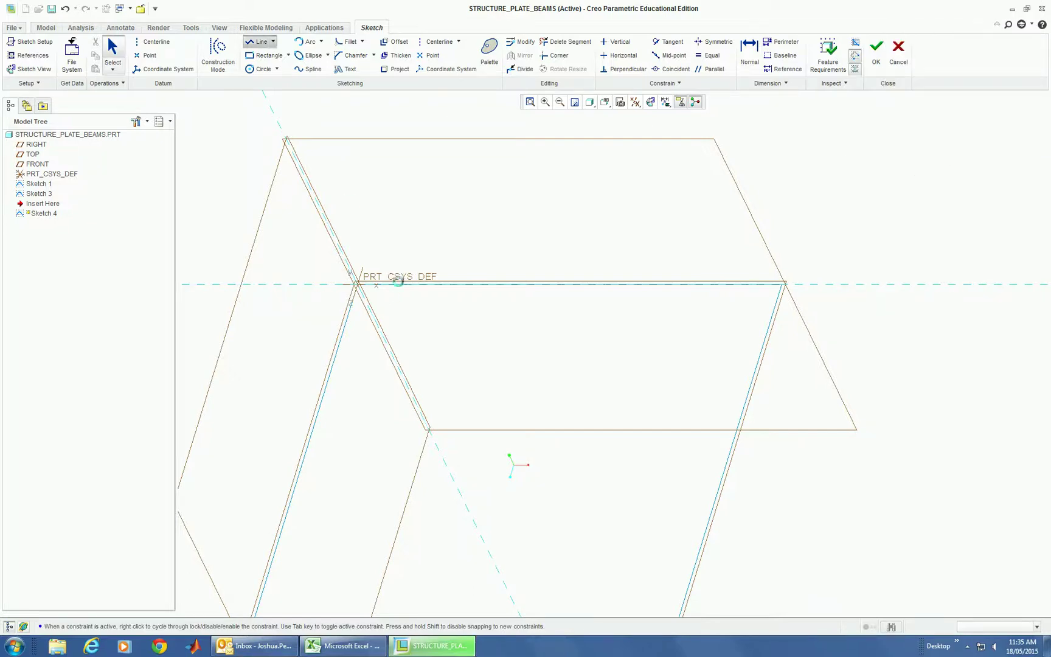
pyautogui.click(357, 284)
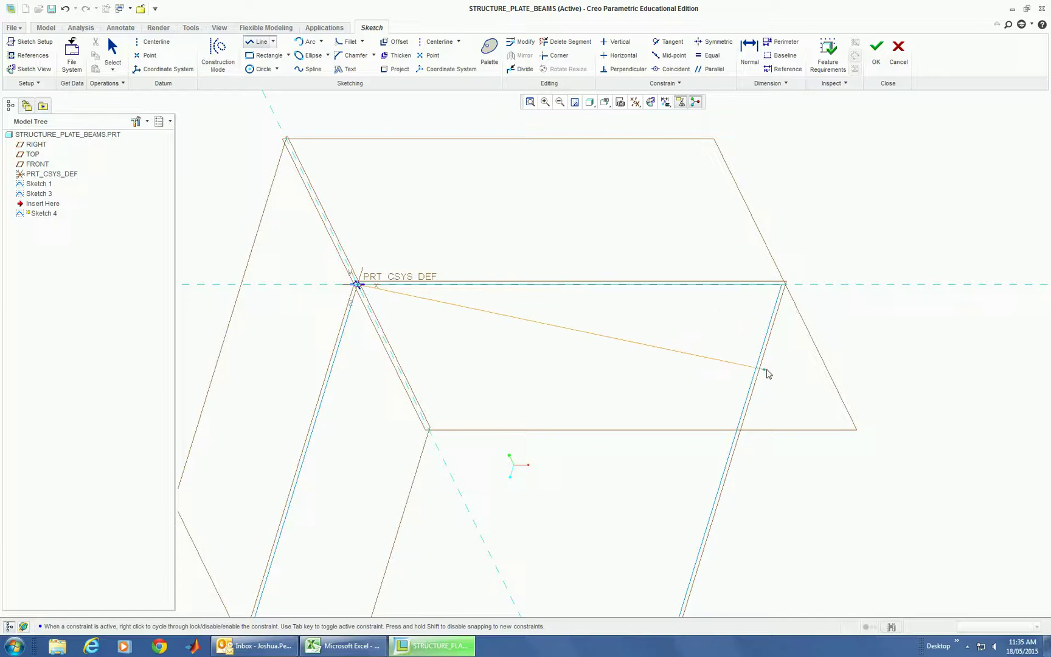
# Cancel the FRONT-plane sketch without saving and select the RIGHT datum plane.
pyautogui.middleClick(795, 348)
pyautogui.middleClick(796, 347)
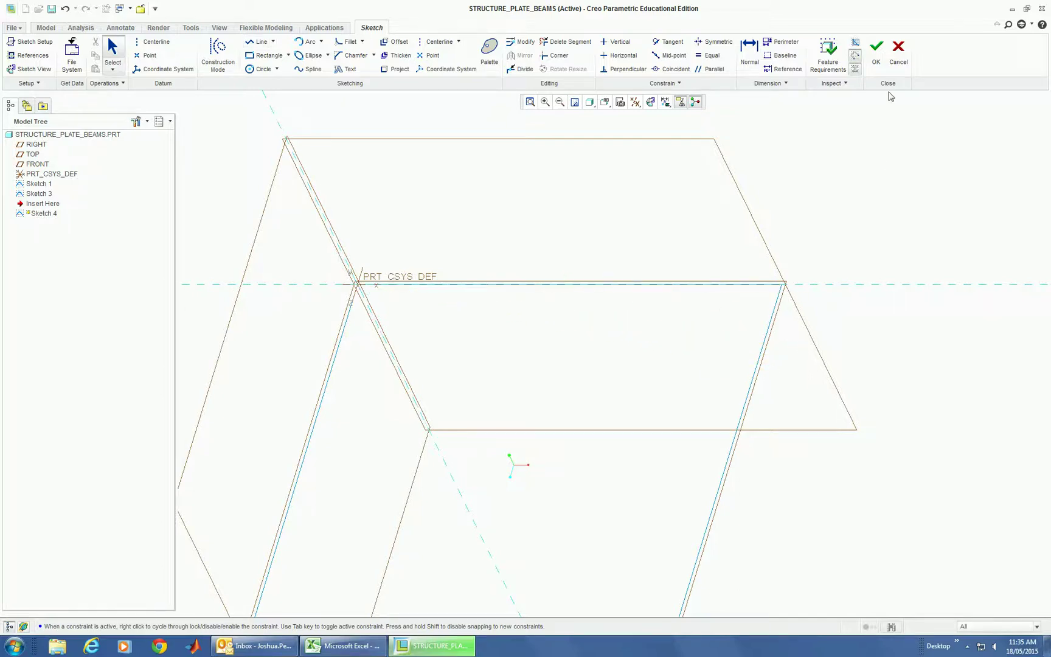
pyautogui.click(899, 51)
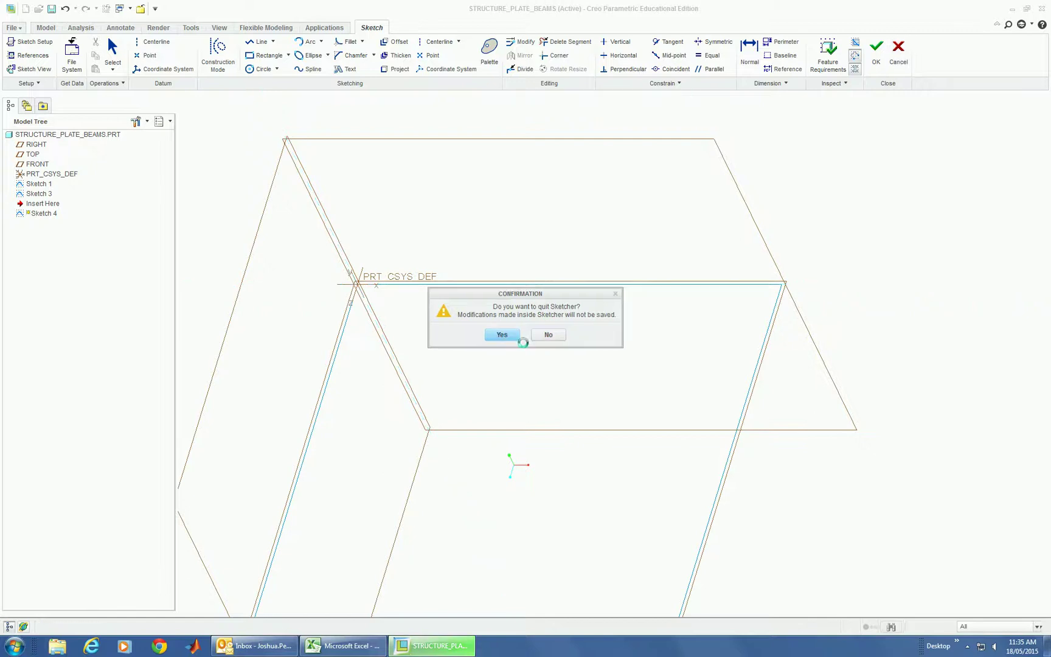
pyautogui.click(506, 336)
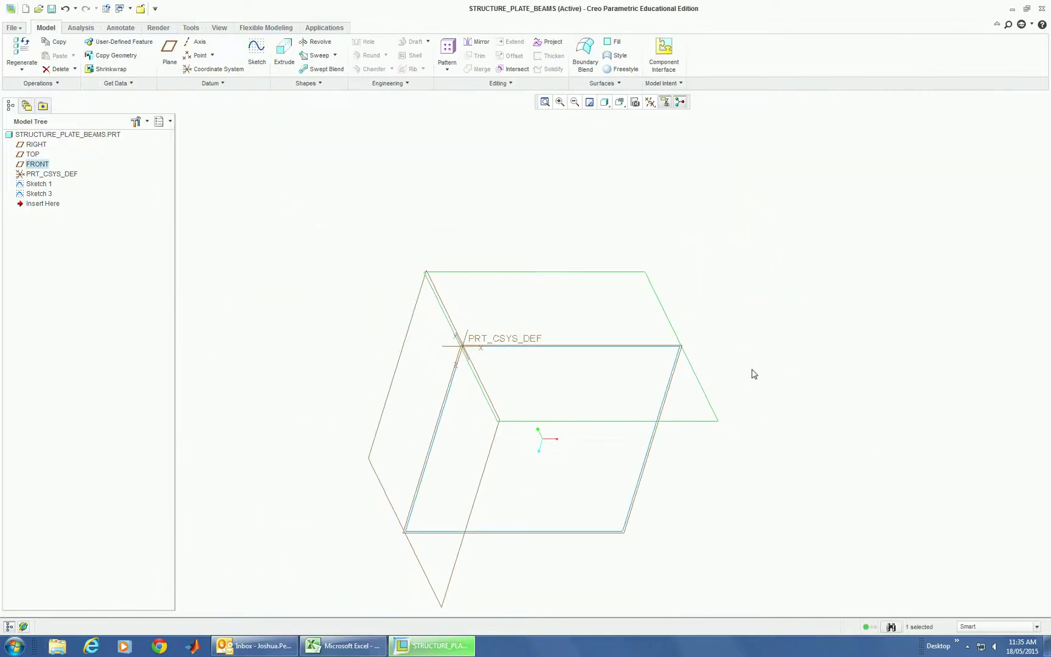
pyautogui.click(858, 479)
pyautogui.scroll(1, 866, 507)
pyautogui.scroll(-2, 724, 496)
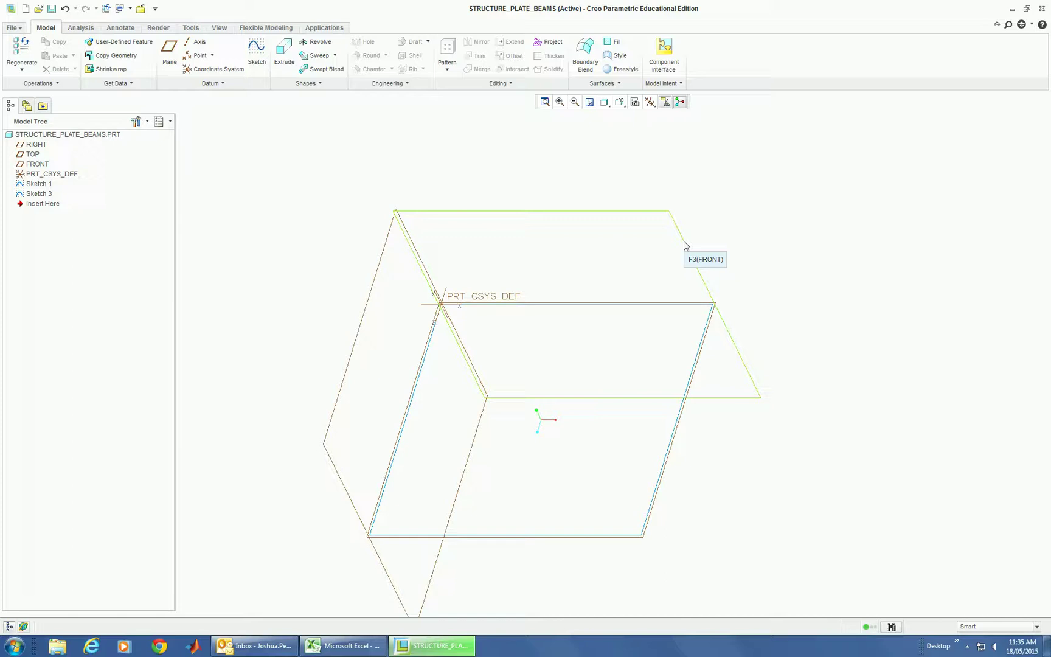
pyautogui.click(363, 322)
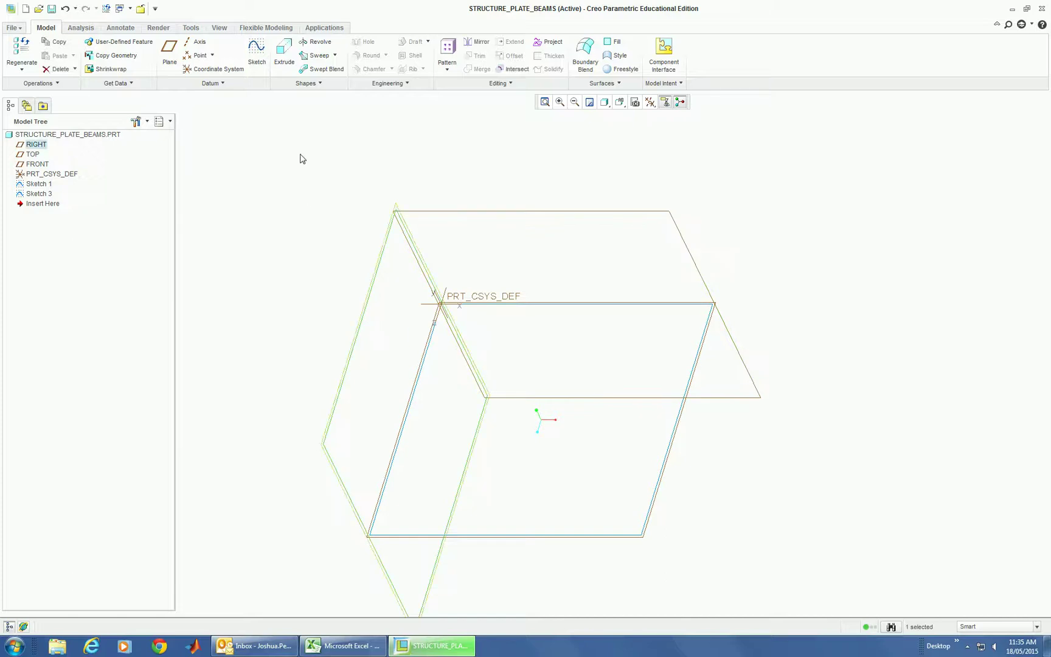
# Start a sketch on the RIGHT plane with the Sketch 3 outline as a reference.
pyautogui.click(258, 52)
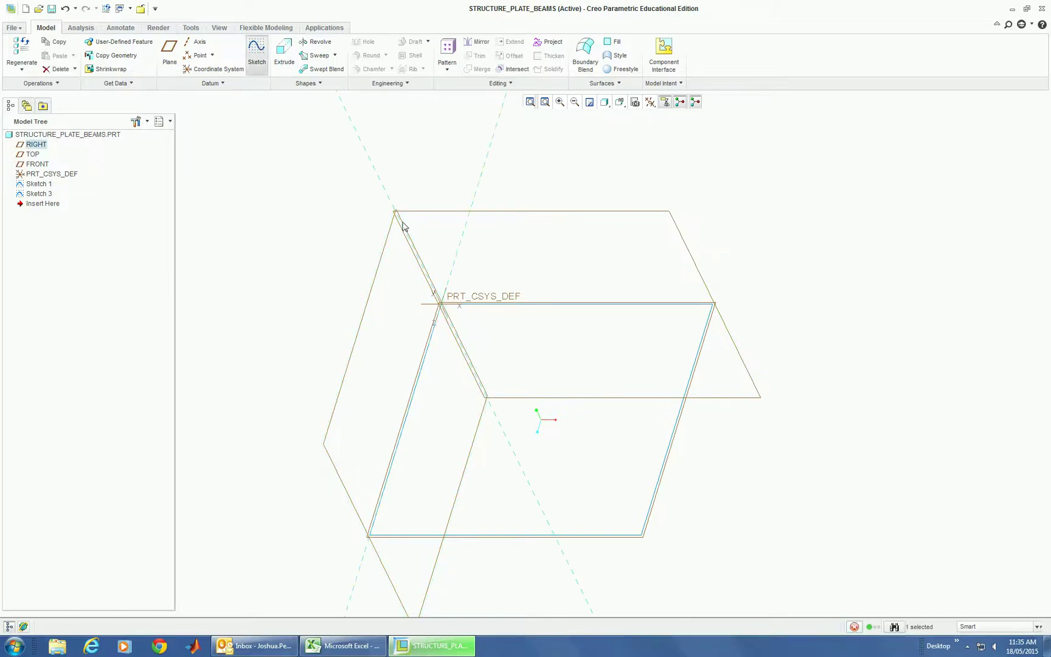
pyautogui.click(32, 57)
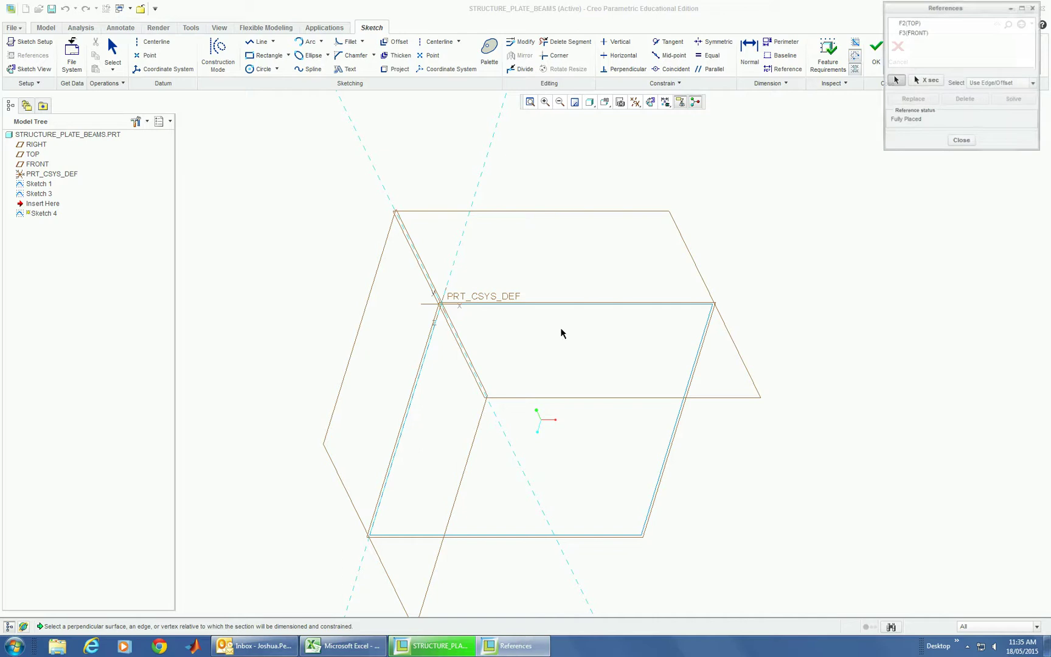
pyautogui.click(698, 358)
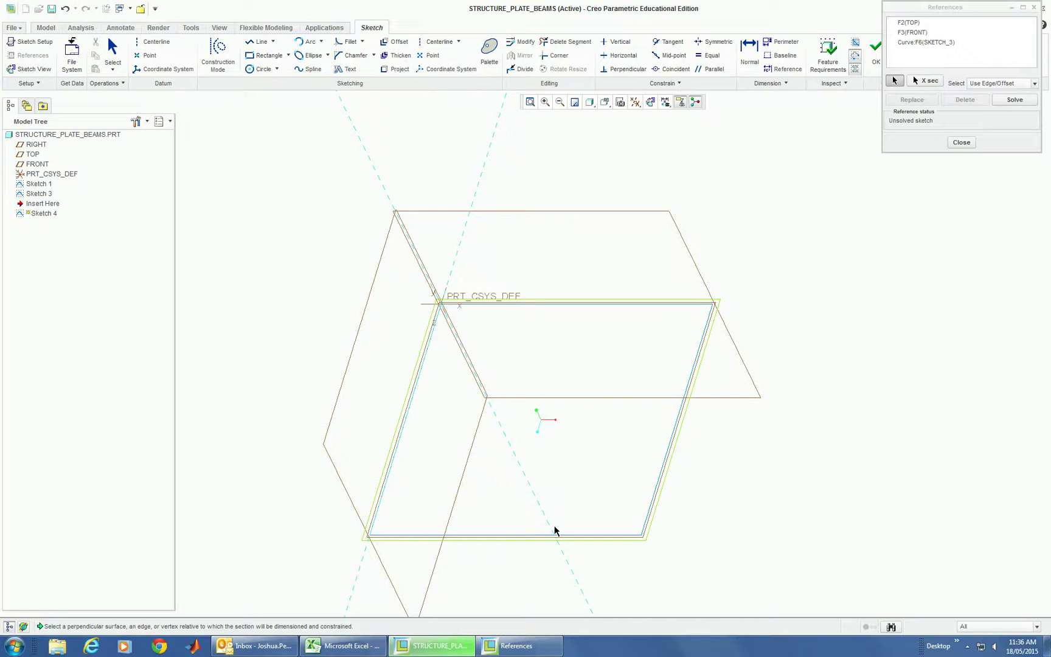
pyautogui.click(962, 142)
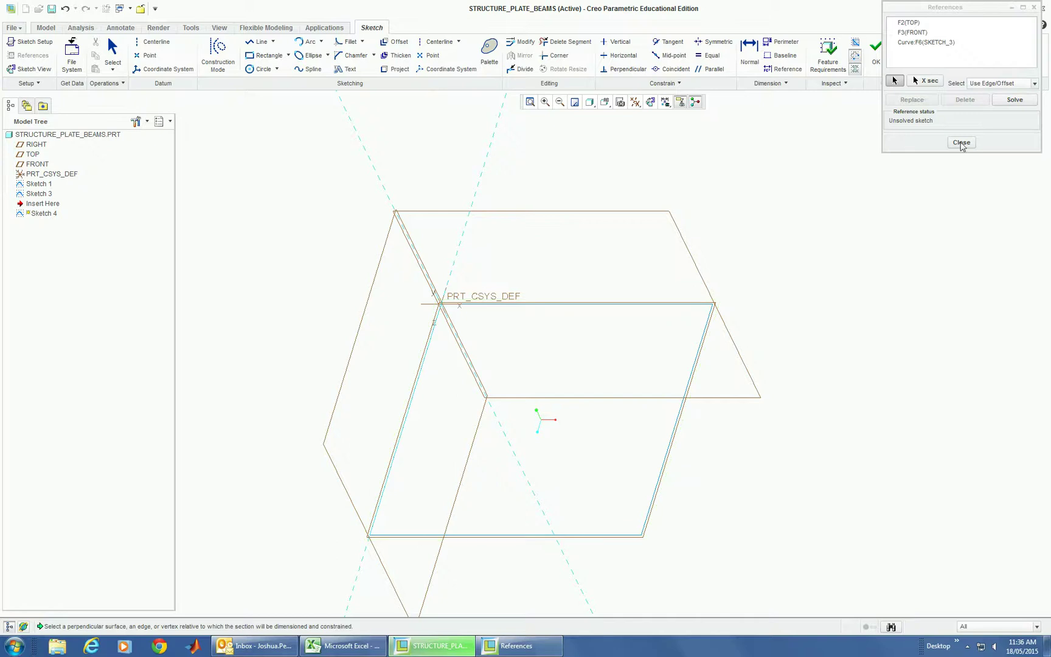
# Draw a line from the PRT_CSYS_DEF origin to the plate's bottom-left corner.
pyautogui.click(265, 47)
pyautogui.click(441, 305)
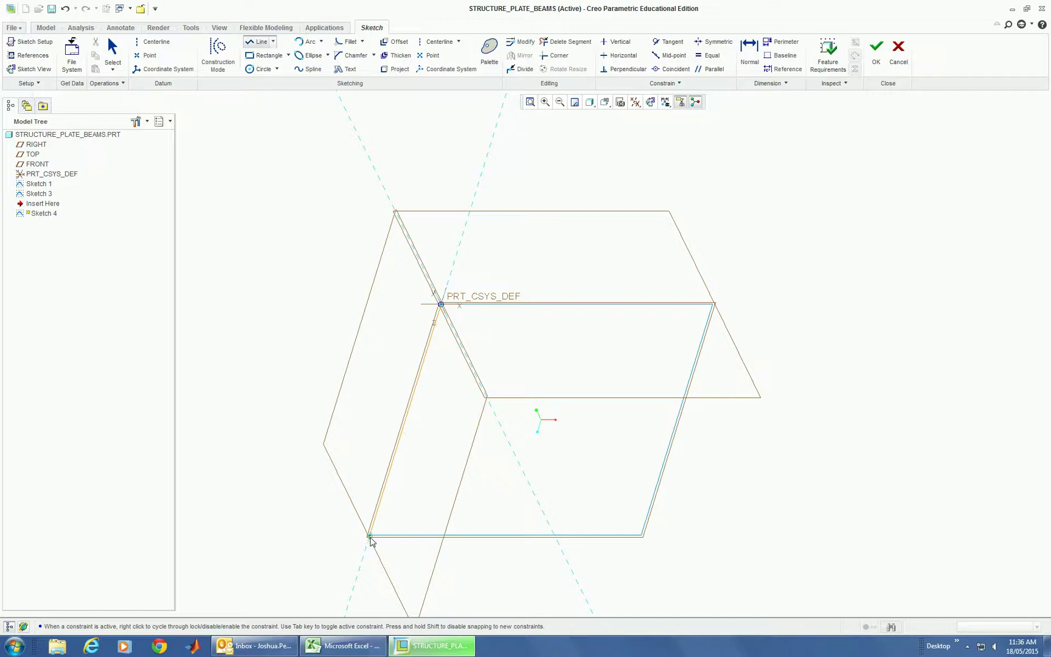
pyautogui.click(369, 536)
pyautogui.middleClick(457, 559)
pyautogui.middleClick(458, 563)
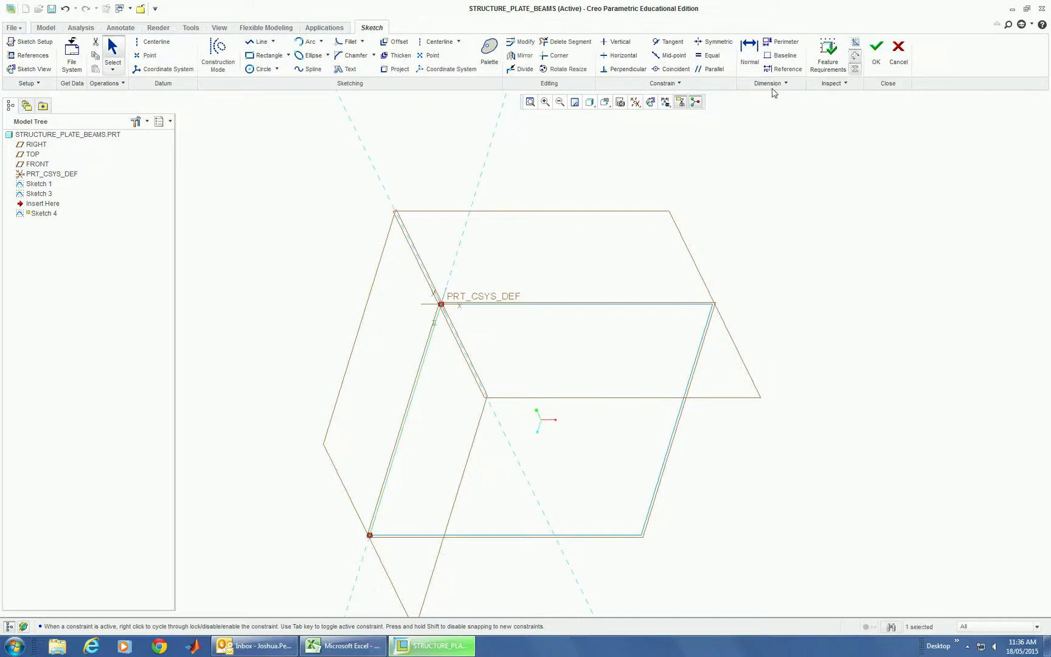
# Finish Sketch 4 and extrude its line as a surface 600 deep, creating Extrude 1.
pyautogui.click(878, 61)
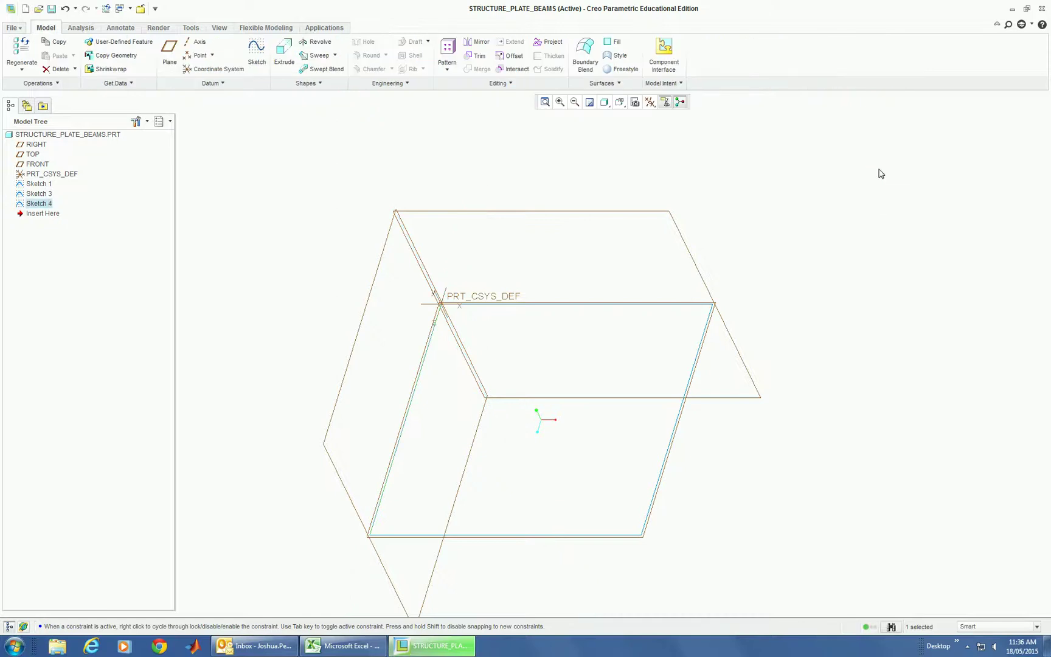
pyautogui.scroll(-2, 695, 345)
pyautogui.scroll(-1, 602, 233)
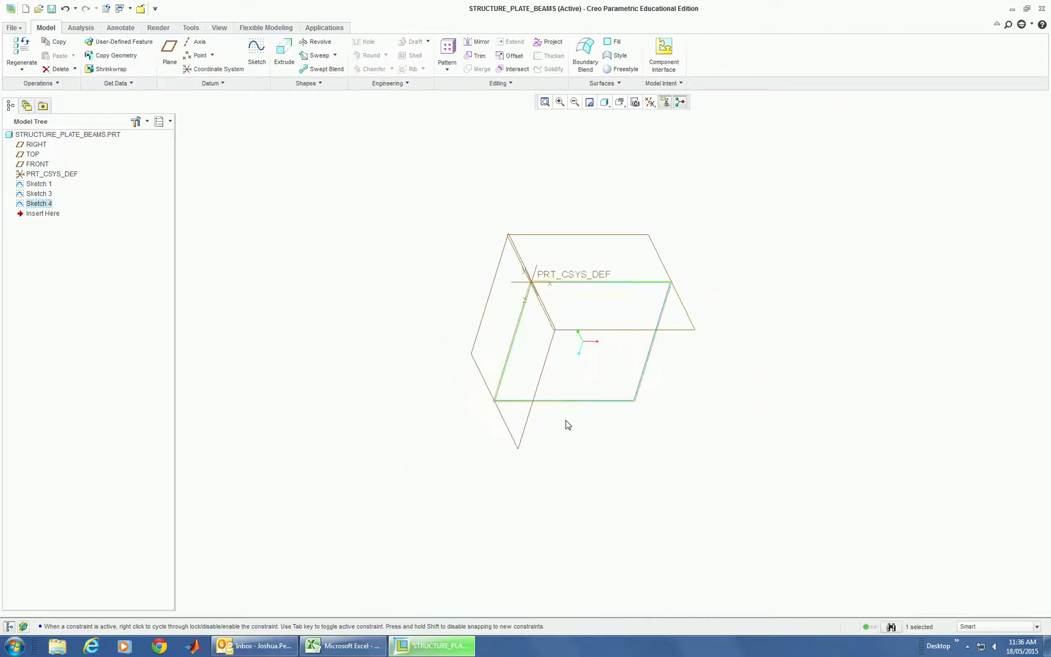
pyautogui.scroll(3, 598, 265)
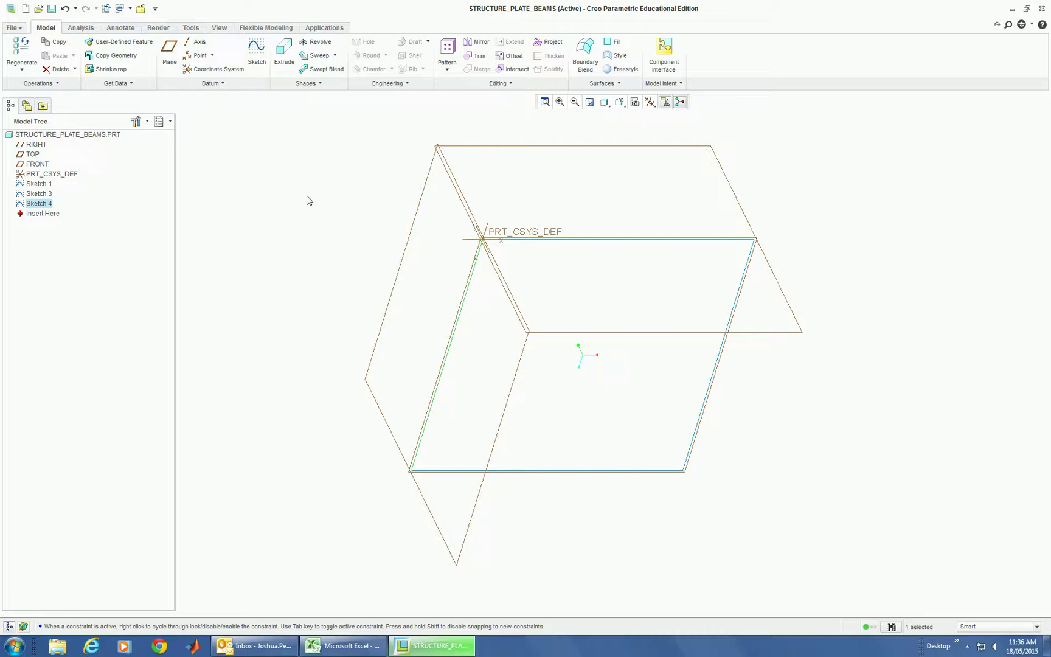
pyautogui.click(283, 55)
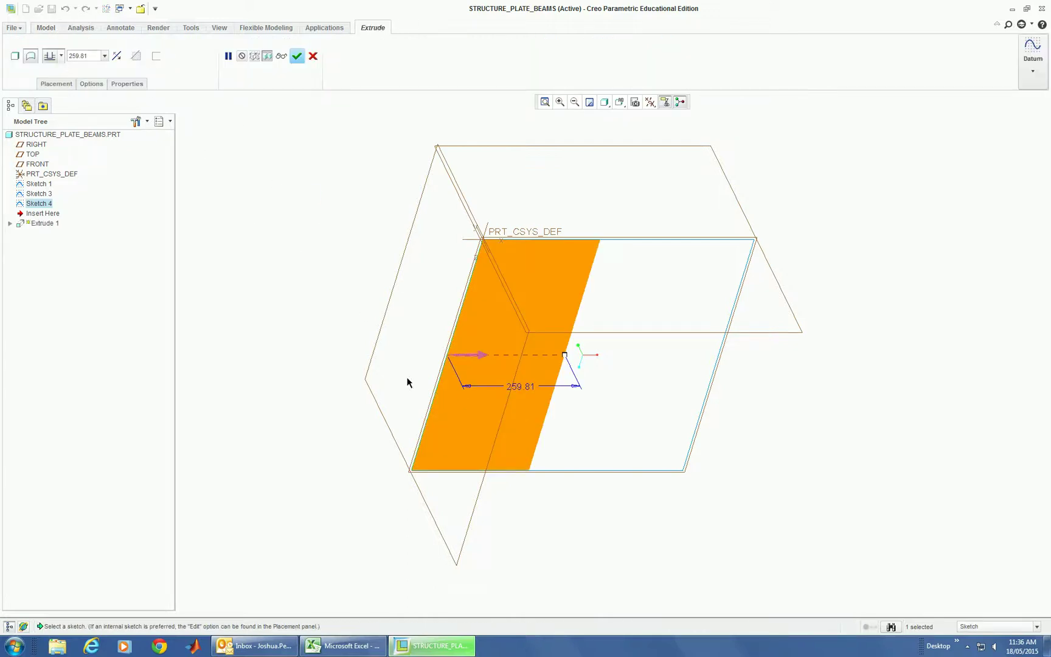
pyautogui.doubleClick(522, 386)
pyautogui.click(517, 385)
pyautogui.doubleClick(516, 385)
pyautogui.write('600')
pyautogui.press('Return')
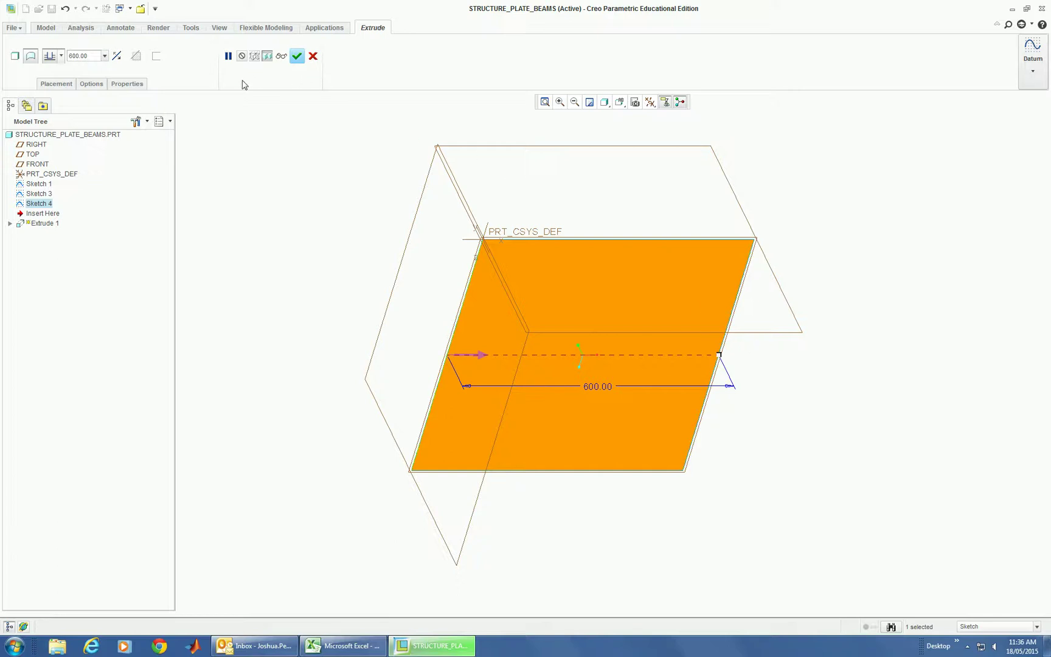
pyautogui.click(298, 56)
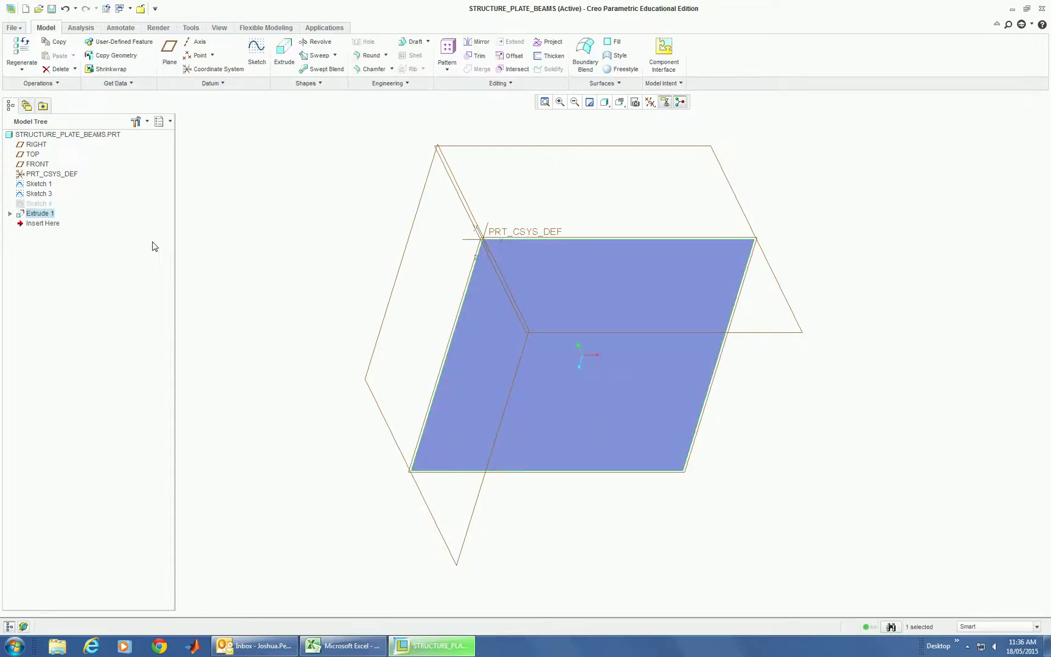
# Switch the plate part into the Simulate structure environment and select Sketch 1 for the beam edges.
pyautogui.click(38, 185)
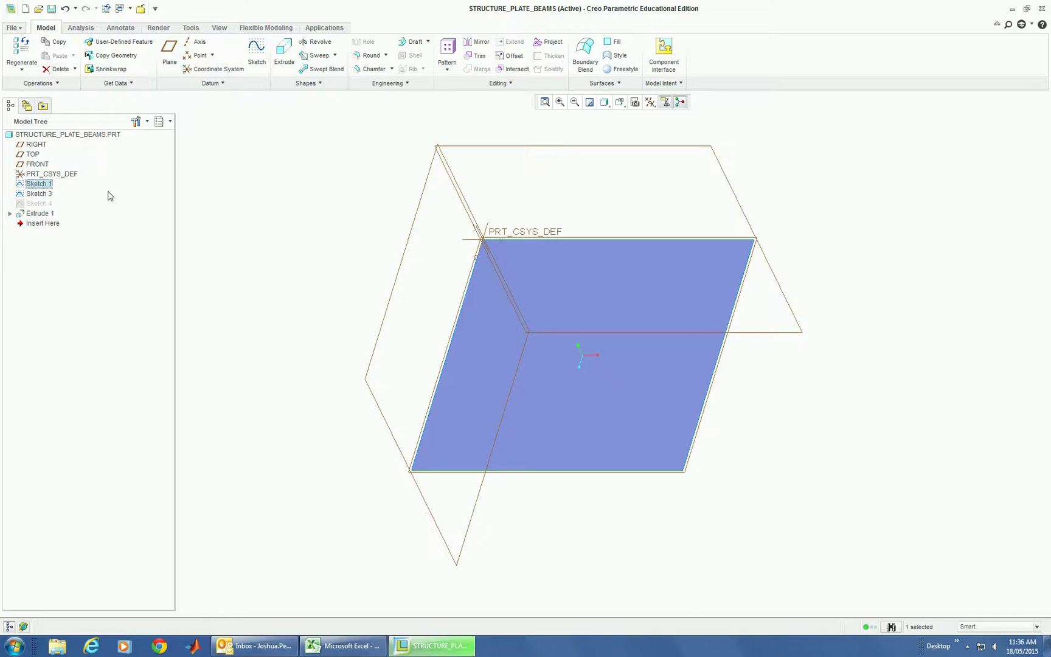
pyautogui.click(40, 194)
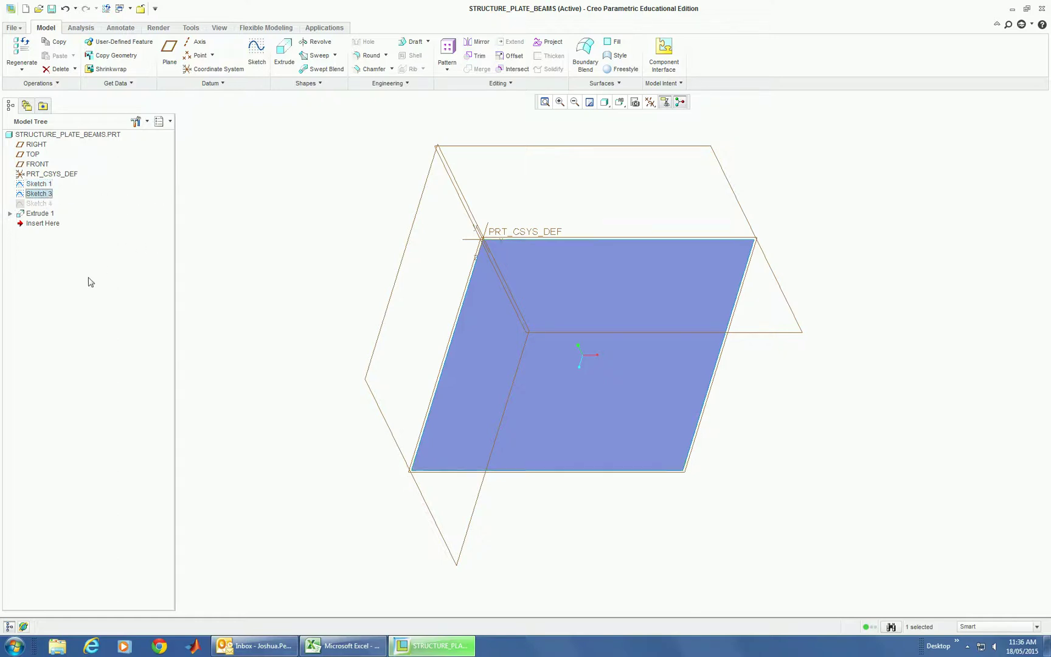
pyautogui.press('Down')
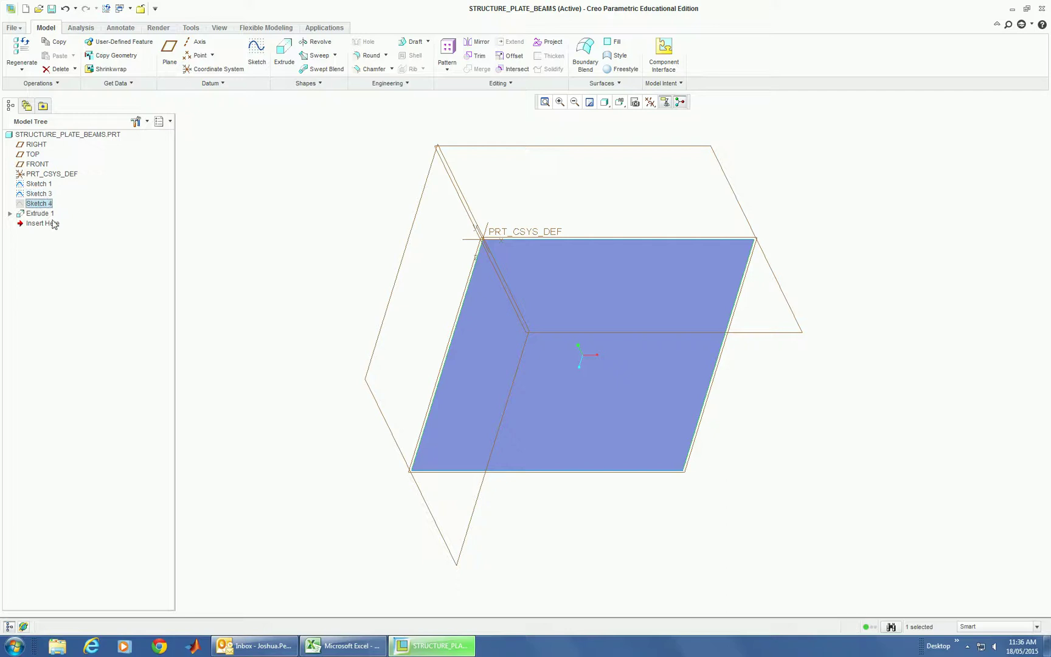
pyautogui.click(42, 214)
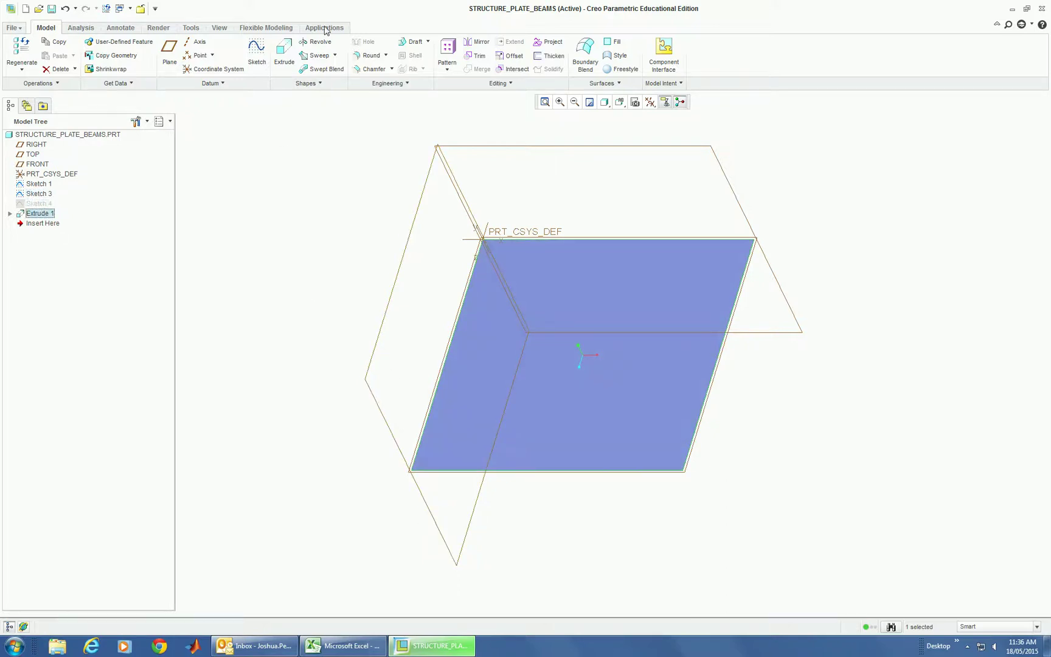
pyautogui.click(323, 29)
pyautogui.click(68, 53)
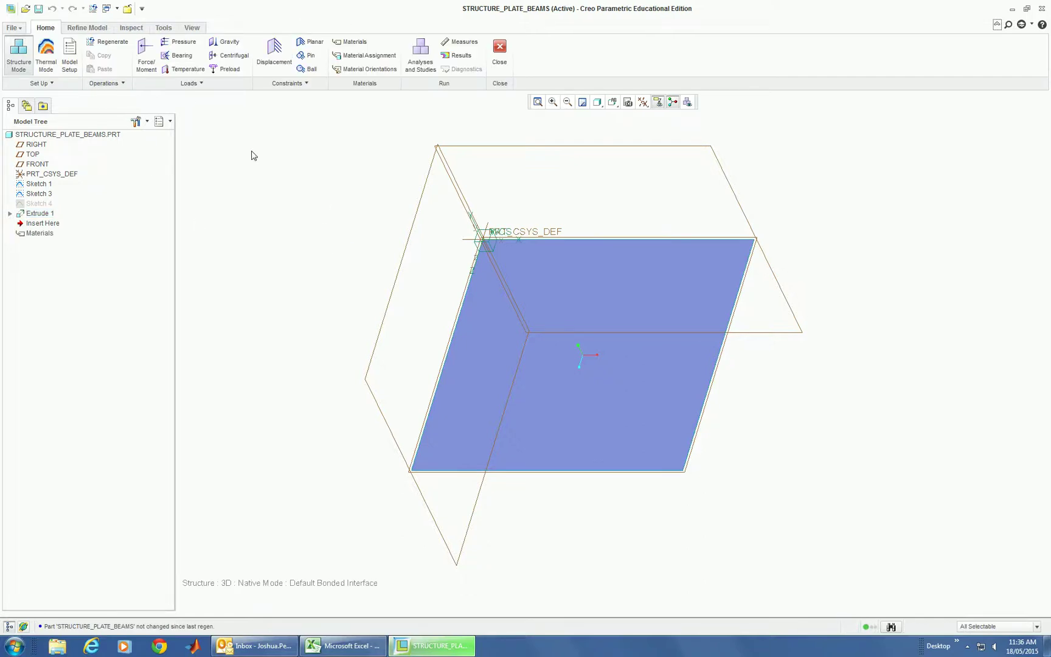
pyautogui.click(39, 186)
# Create Beam1 on two opposite plate edges with a new 75×75 hollow rectangle section, 69×69 inside.
pyautogui.click(86, 28)
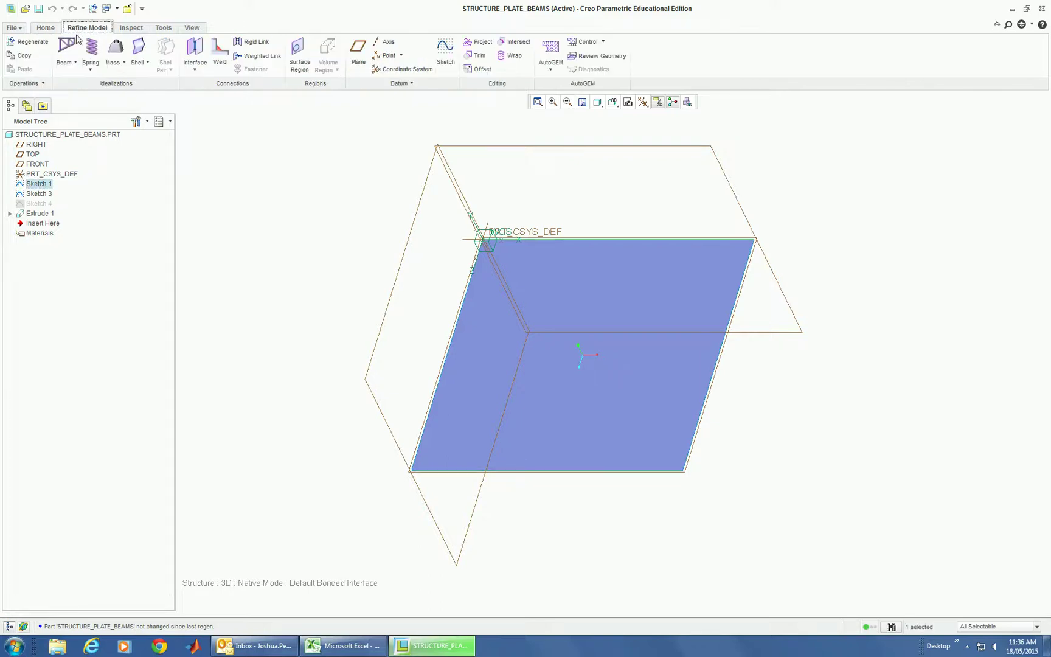
pyautogui.click(67, 47)
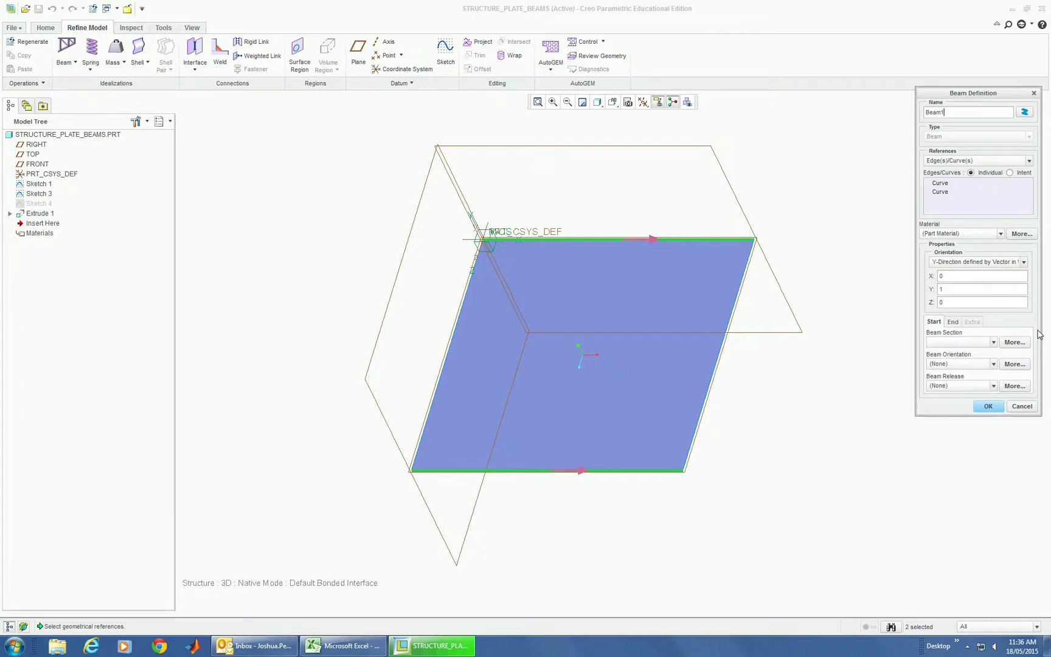
pyautogui.click(1016, 343)
pyautogui.click(1020, 207)
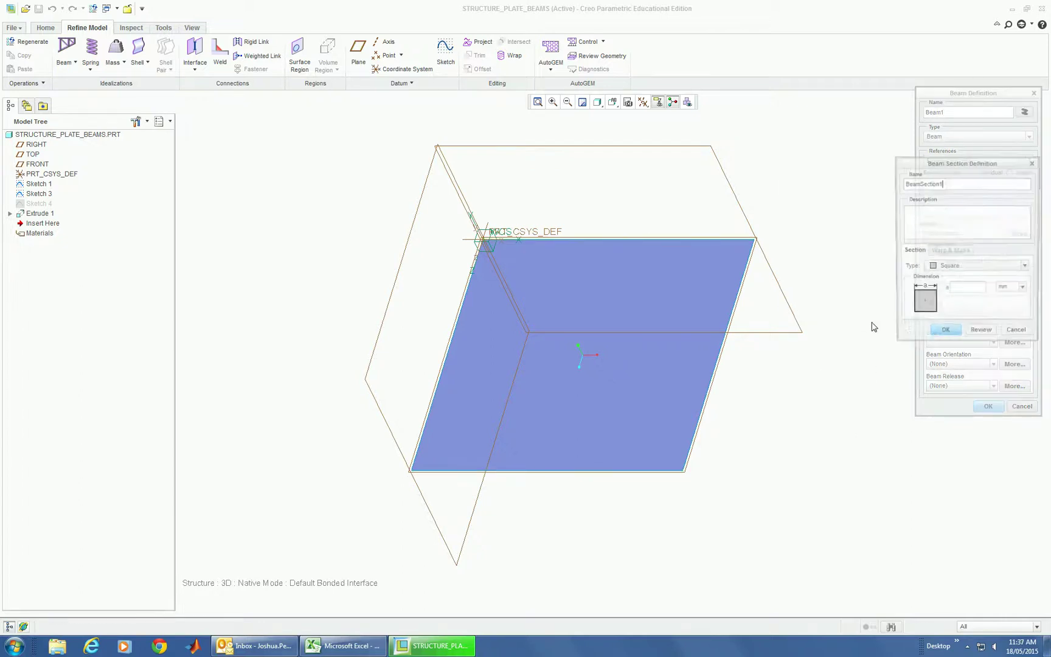
pyautogui.click(1028, 268)
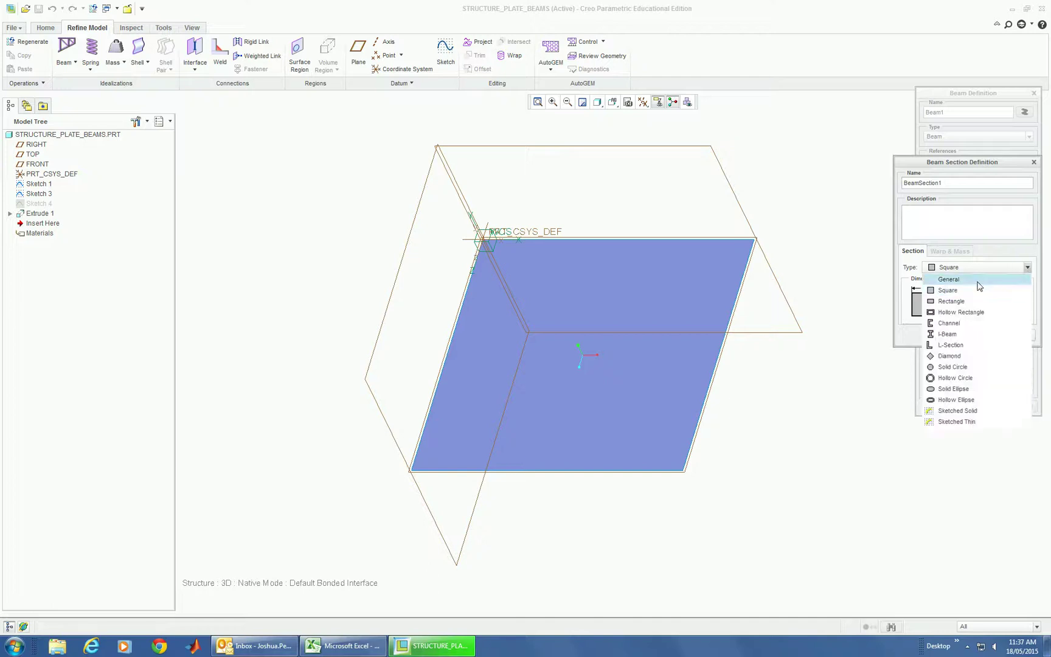
pyautogui.click(974, 313)
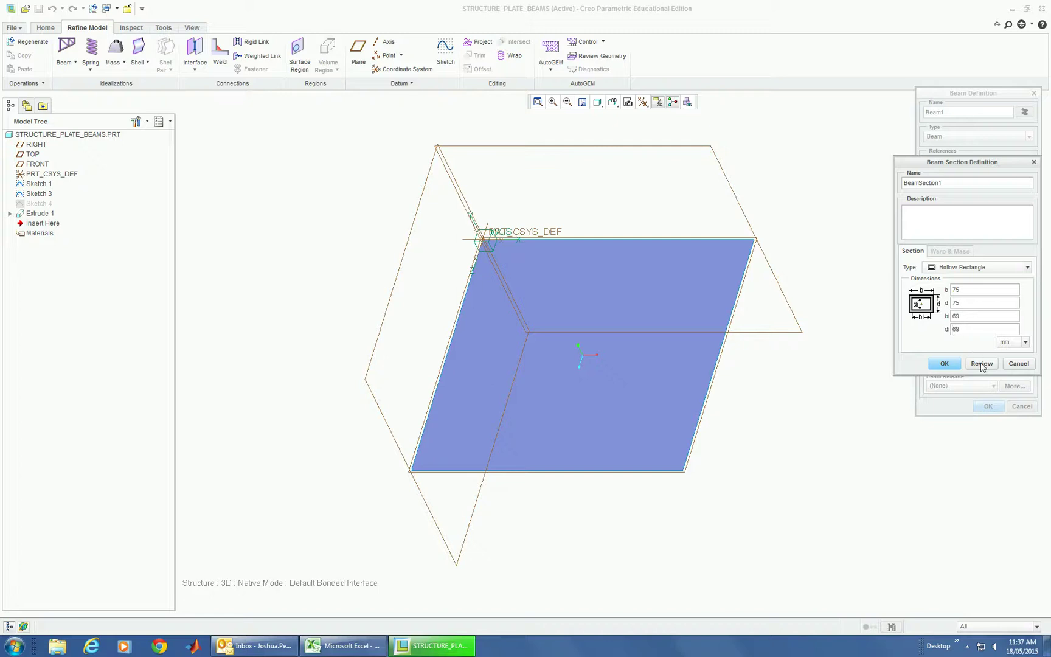
pyautogui.click(944, 364)
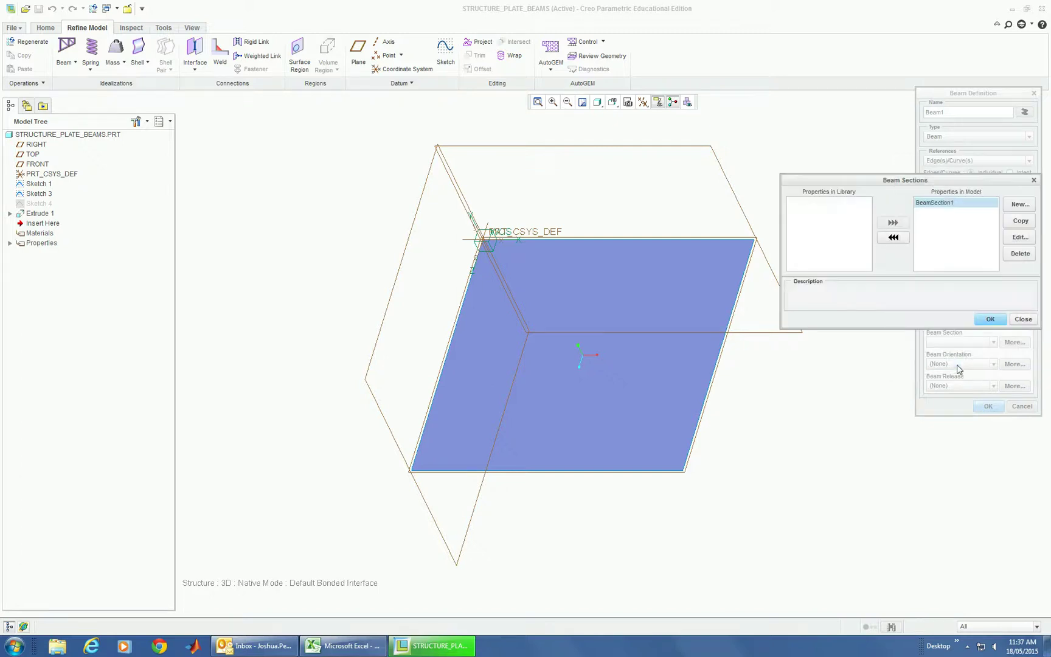
pyautogui.click(990, 320)
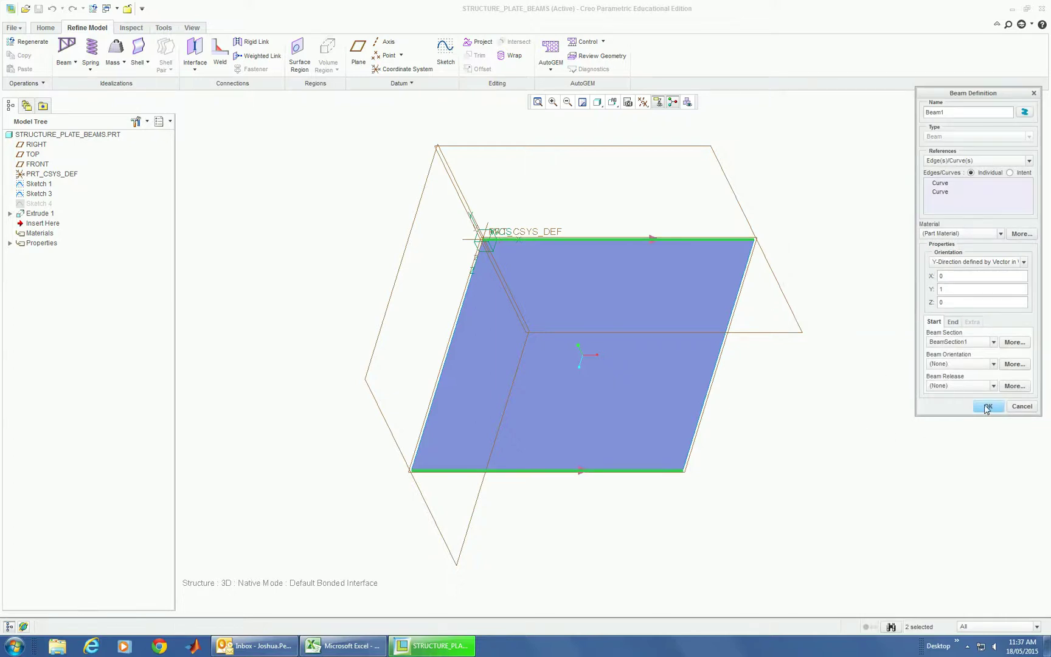
pyautogui.click(988, 407)
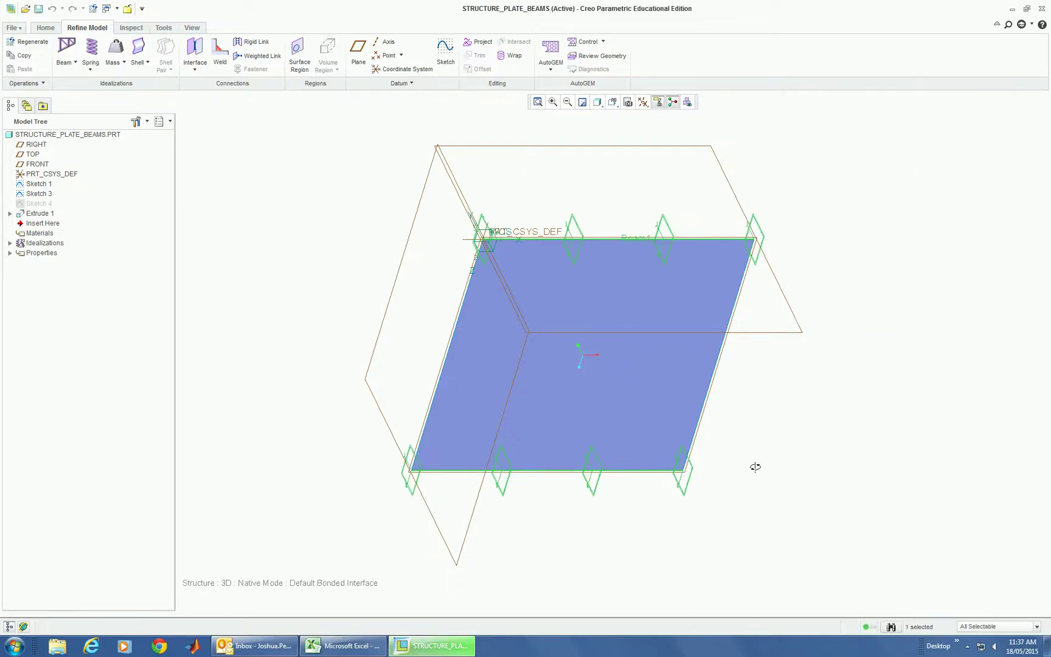
# Add Beam2 along the Sketch 3 edges using BeamSection1.
pyautogui.moveTo(756, 468)
pyautogui.mouseDown(button='middle')
pyautogui.moveTo(715, 476)
pyautogui.moveTo(774, 468)
pyautogui.moveTo(756, 441)
pyautogui.moveTo(756, 467)
pyautogui.mouseUp(button='middle')
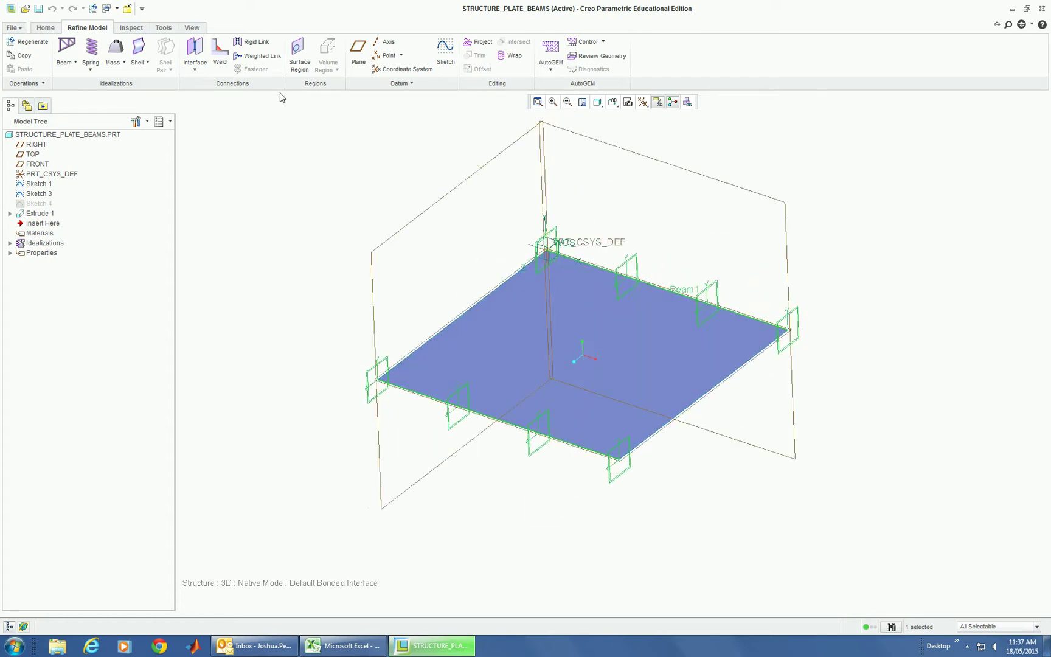
pyautogui.click(39, 194)
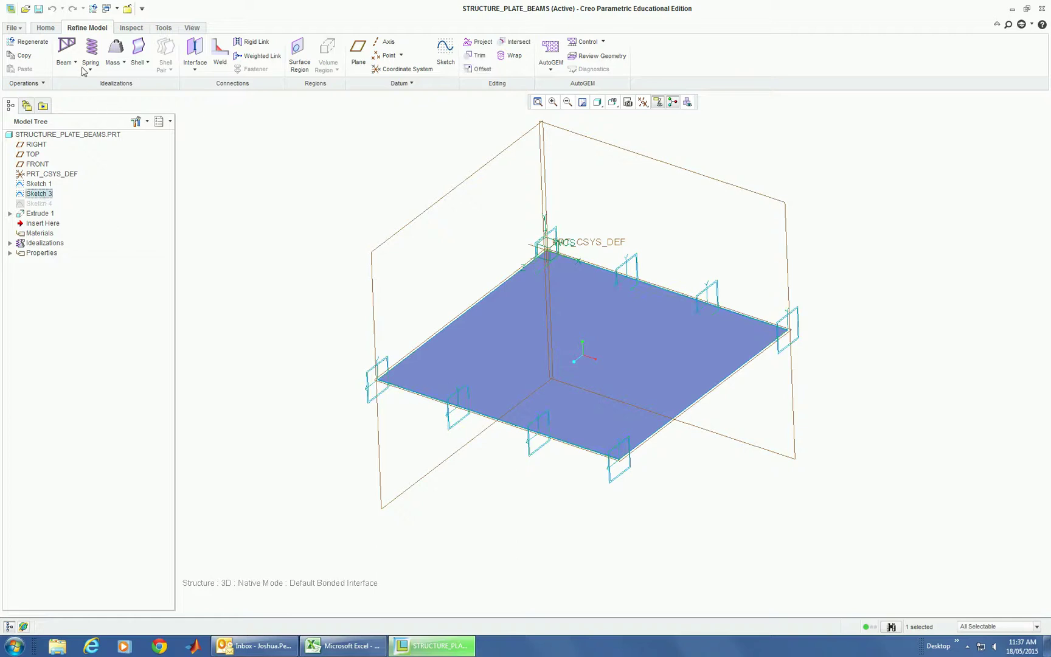
pyautogui.click(67, 49)
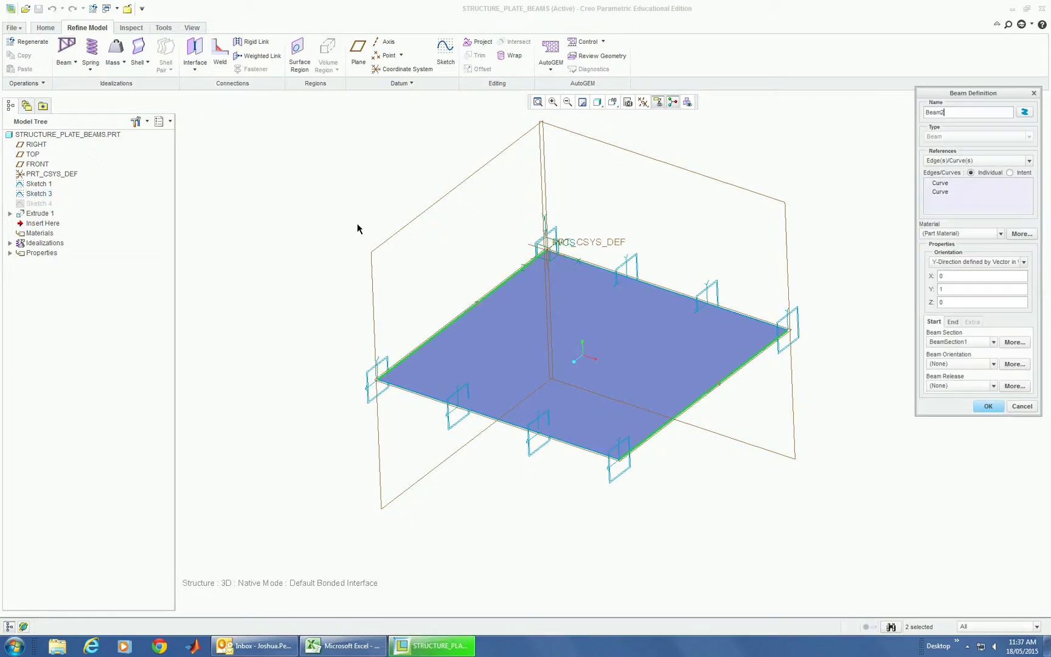
pyautogui.click(988, 406)
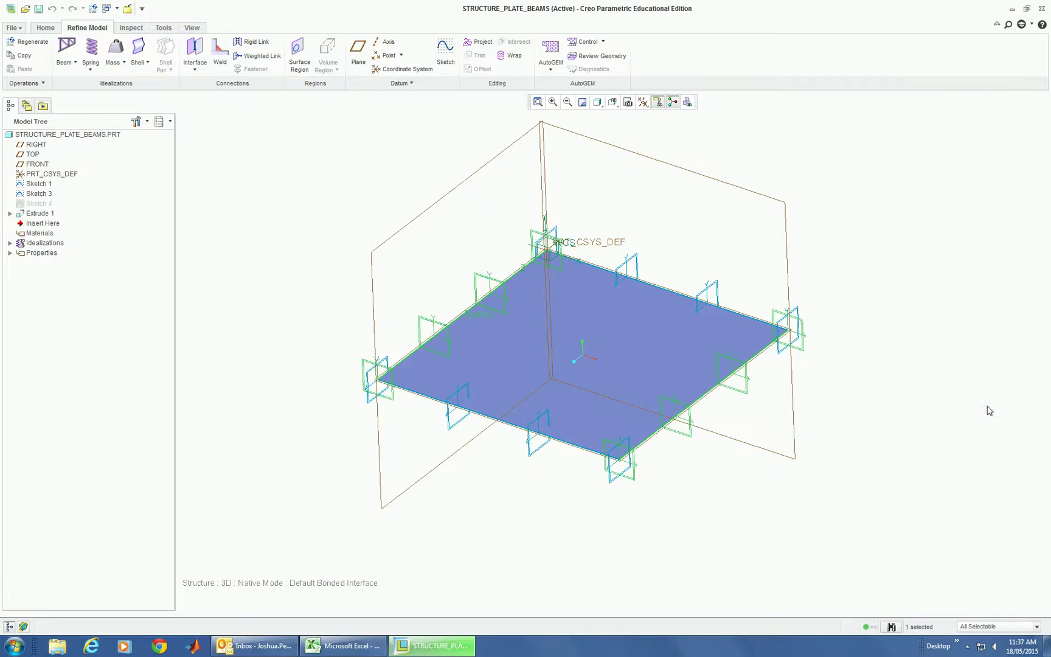
pyautogui.click(328, 202)
# Define Shell1 as a 6 mm simple shell on the plate surface quilt.
pyautogui.click(490, 381)
pyautogui.keyDown('ctrl'); pyautogui.click(490, 383); pyautogui.keyUp('ctrl')
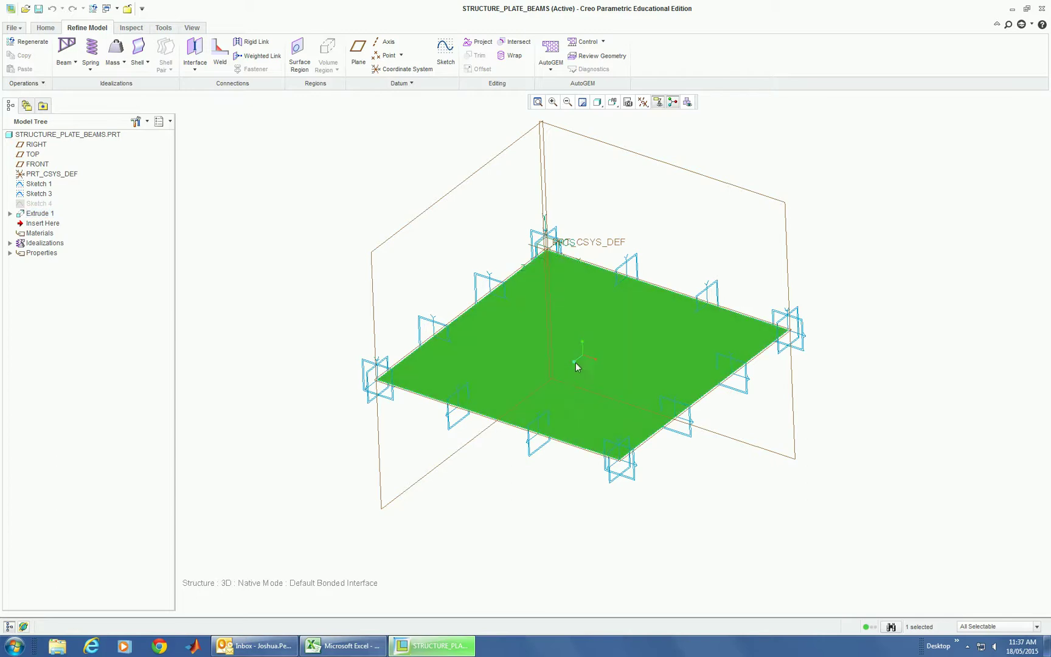
pyautogui.click(483, 351)
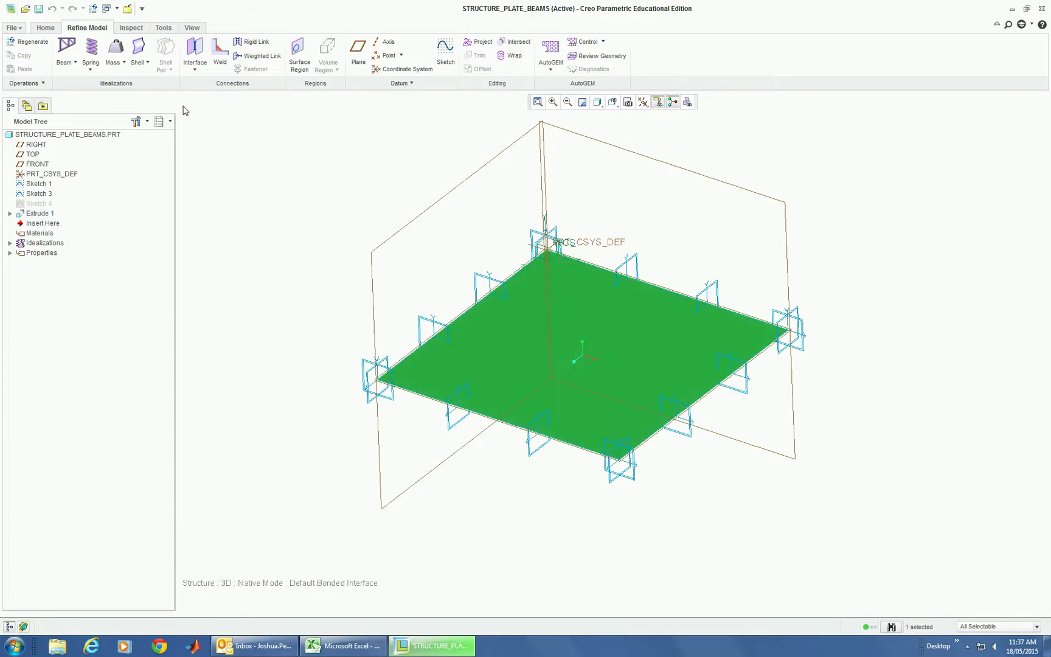
pyautogui.click(139, 49)
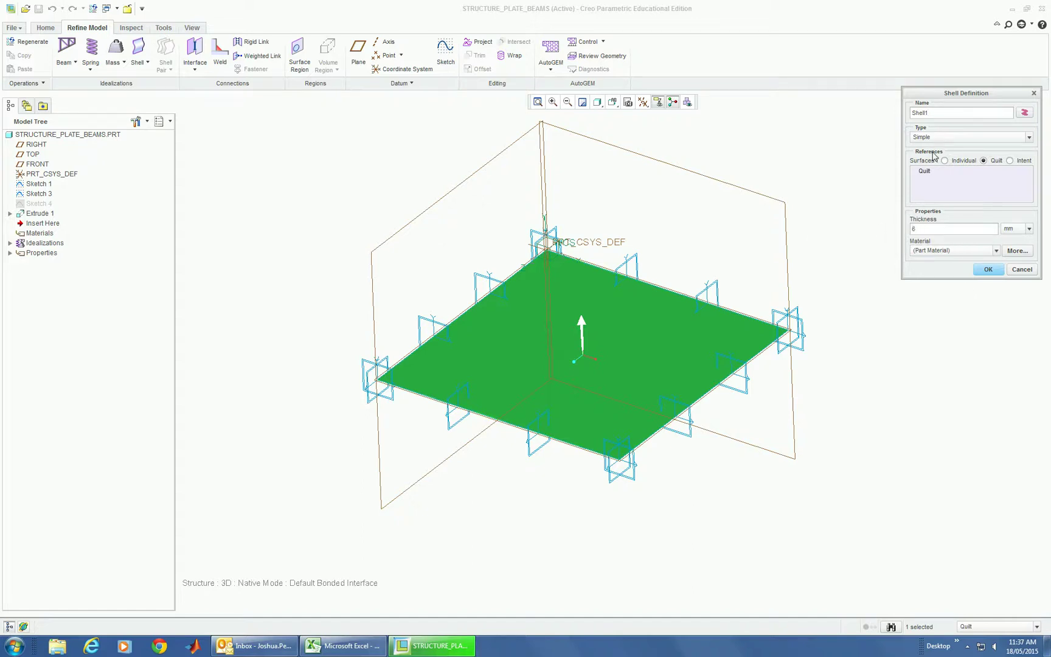
pyautogui.click(988, 269)
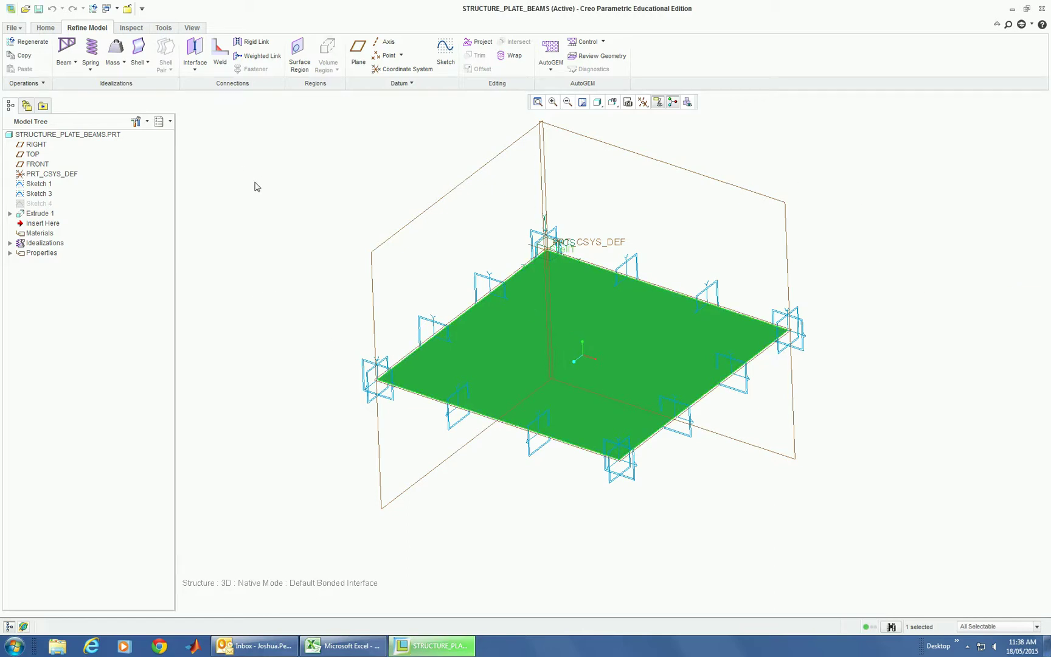
pyautogui.click(47, 27)
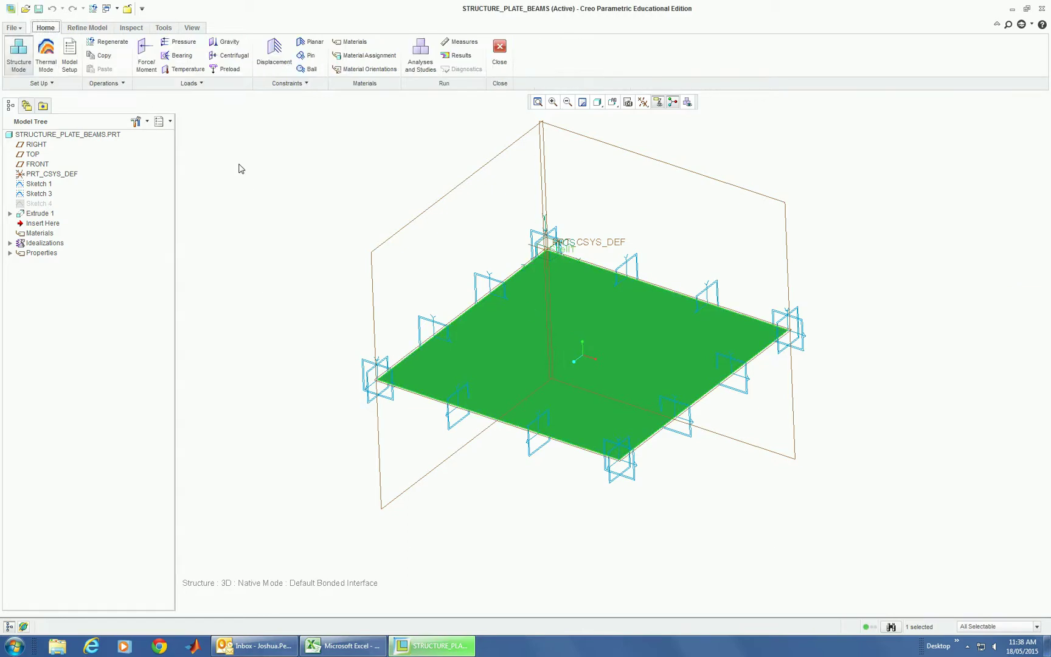
# Add steel.mtl to the model's materials.
pyautogui.click(353, 41)
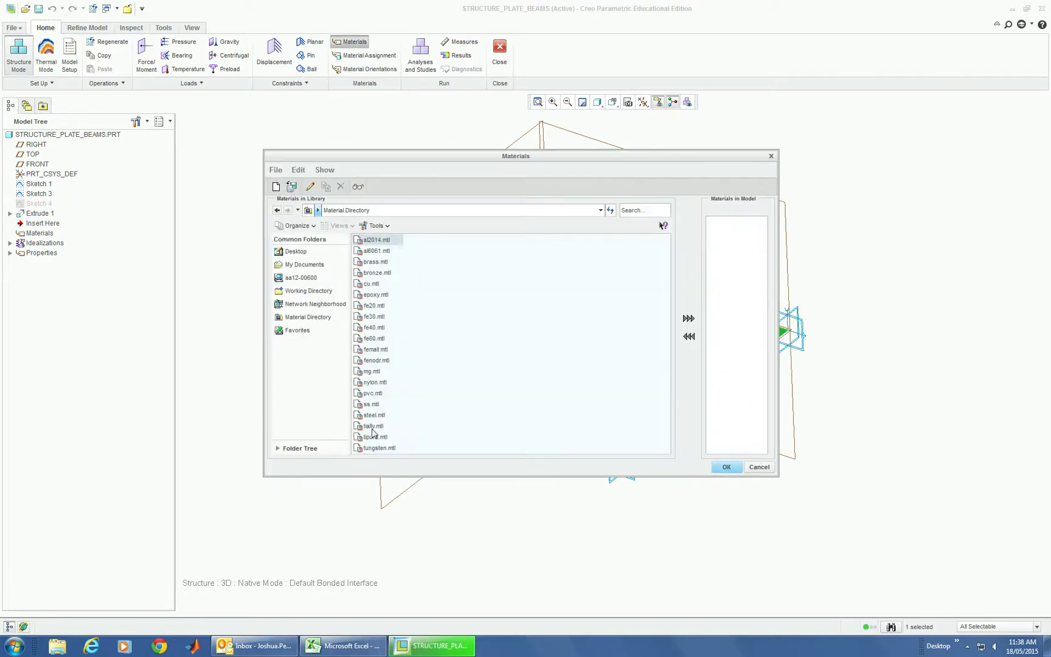
pyautogui.doubleClick(375, 417)
pyautogui.click(726, 467)
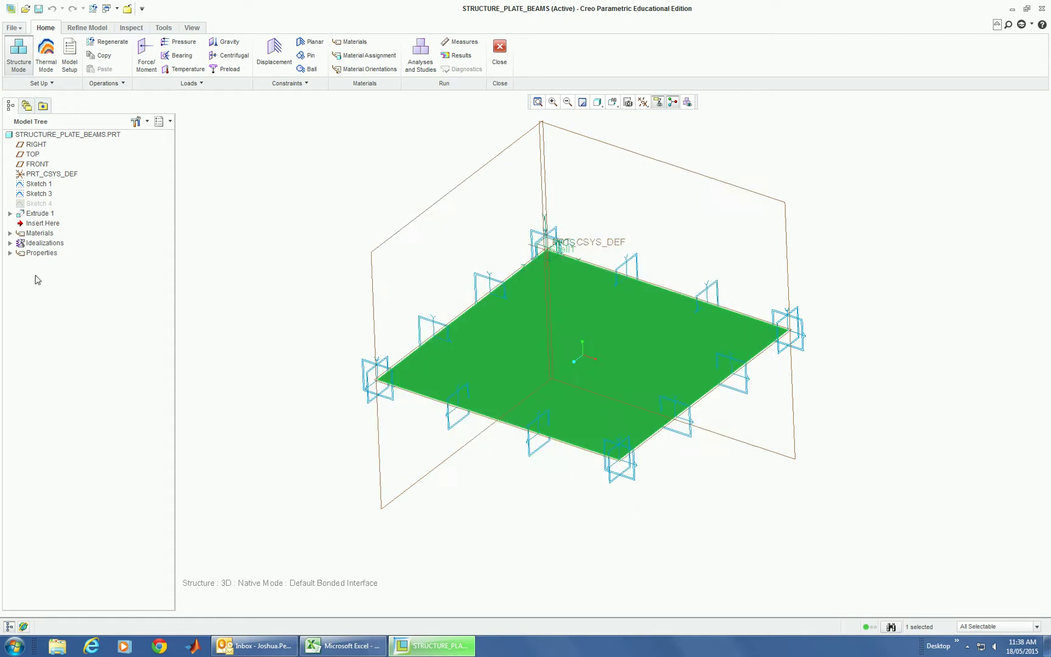
# Assign STEEL to the whole part with a Components reference as MaterialAssign1.
pyautogui.click(365, 54)
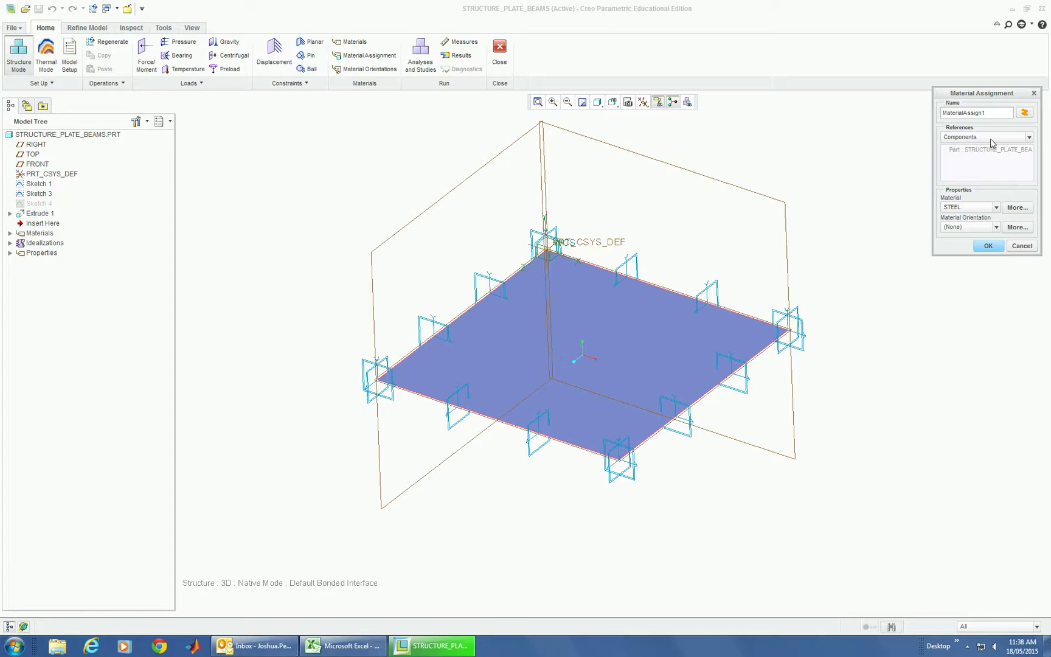
pyautogui.click(1030, 138)
pyautogui.click(1028, 148)
pyautogui.middleClick(977, 347)
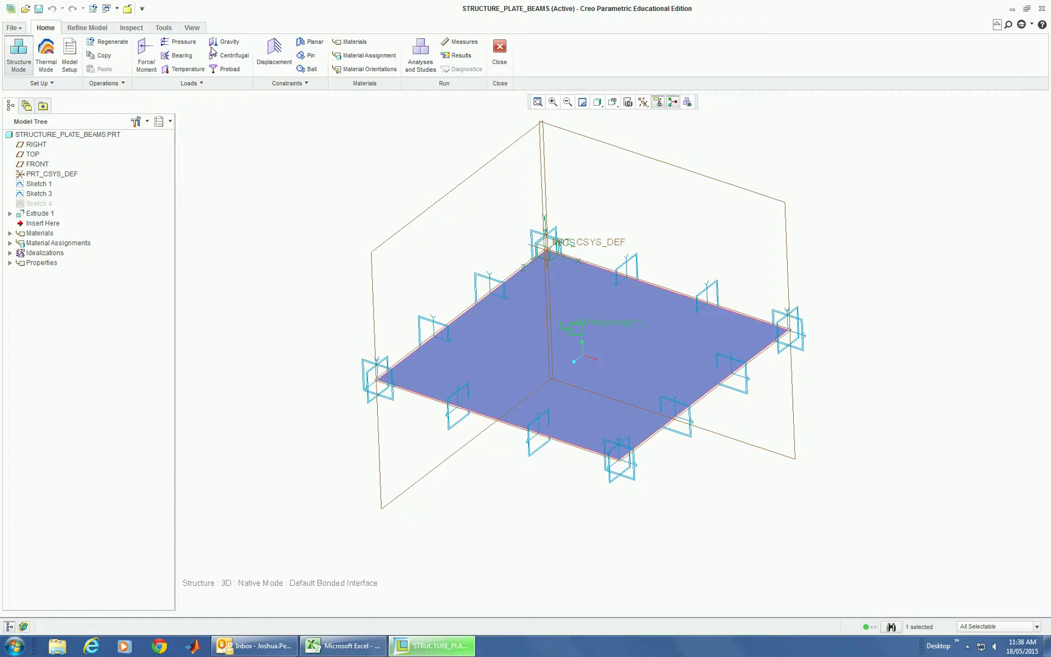
# Fix the near plate corner vertex with a point displacement constraint.
pyautogui.click(275, 56)
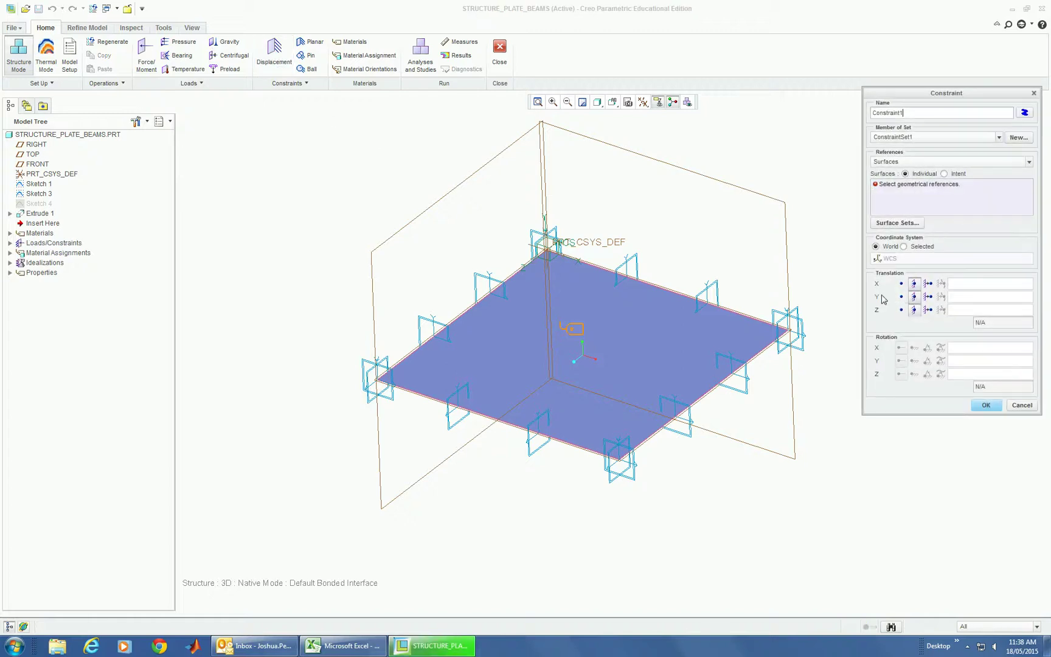
pyautogui.click(899, 162)
pyautogui.click(894, 182)
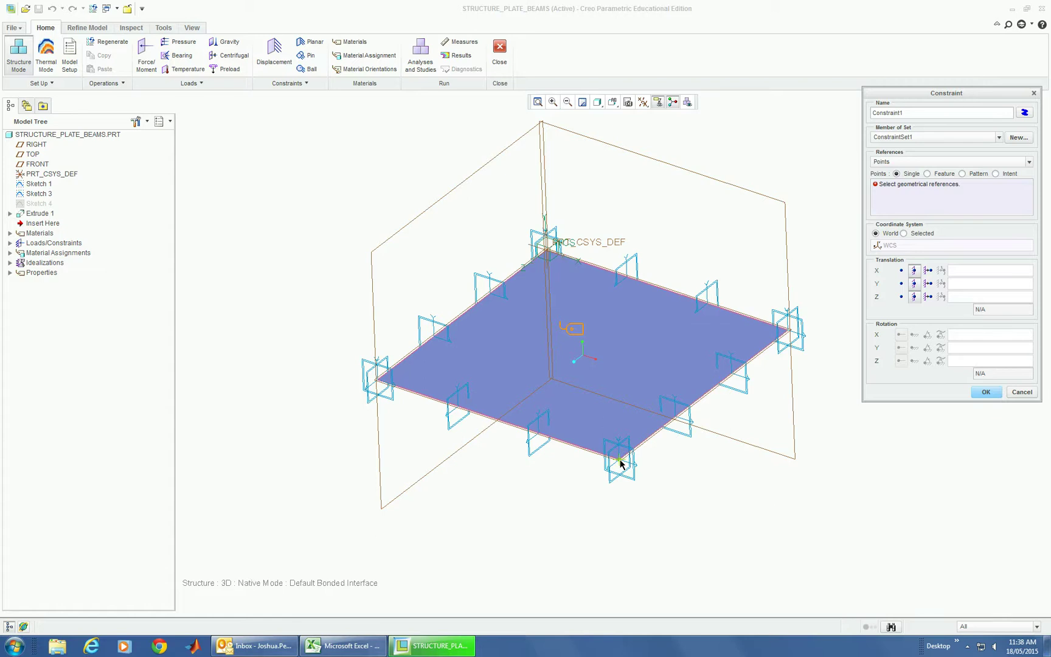
pyautogui.scroll(6, 624, 477)
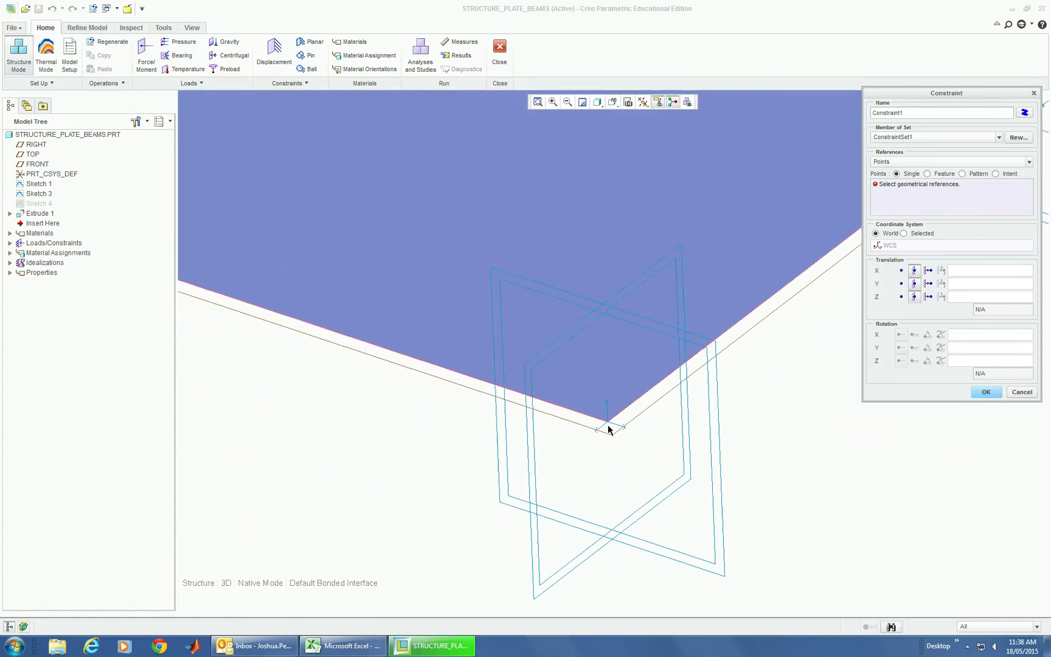
pyautogui.click(609, 425)
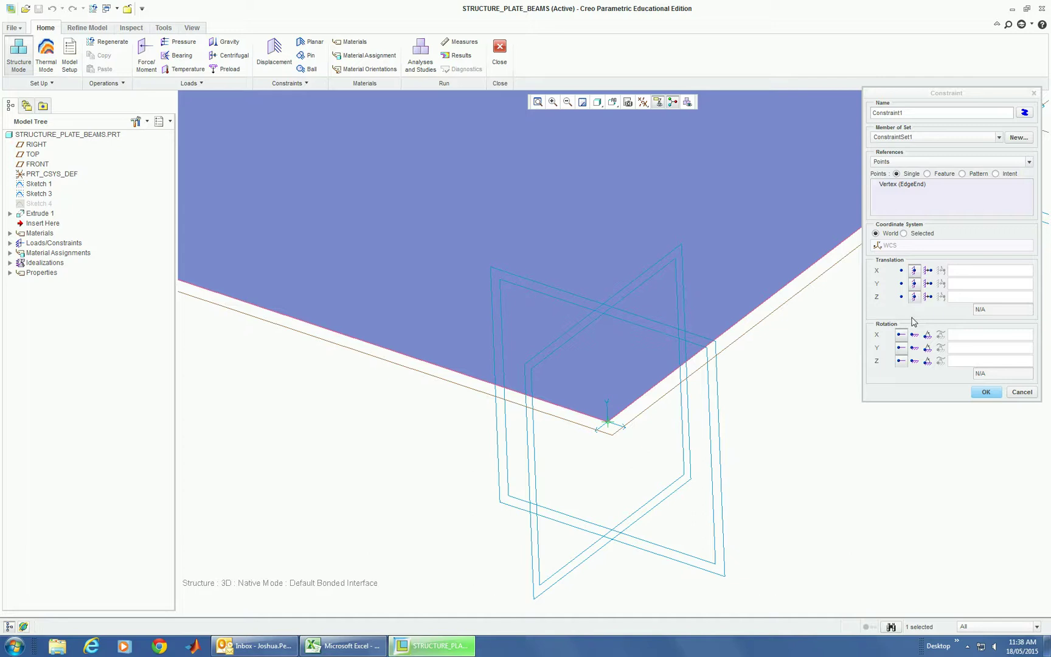
pyautogui.click(986, 392)
pyautogui.scroll(-5, 889, 482)
pyautogui.scroll(-2, 837, 482)
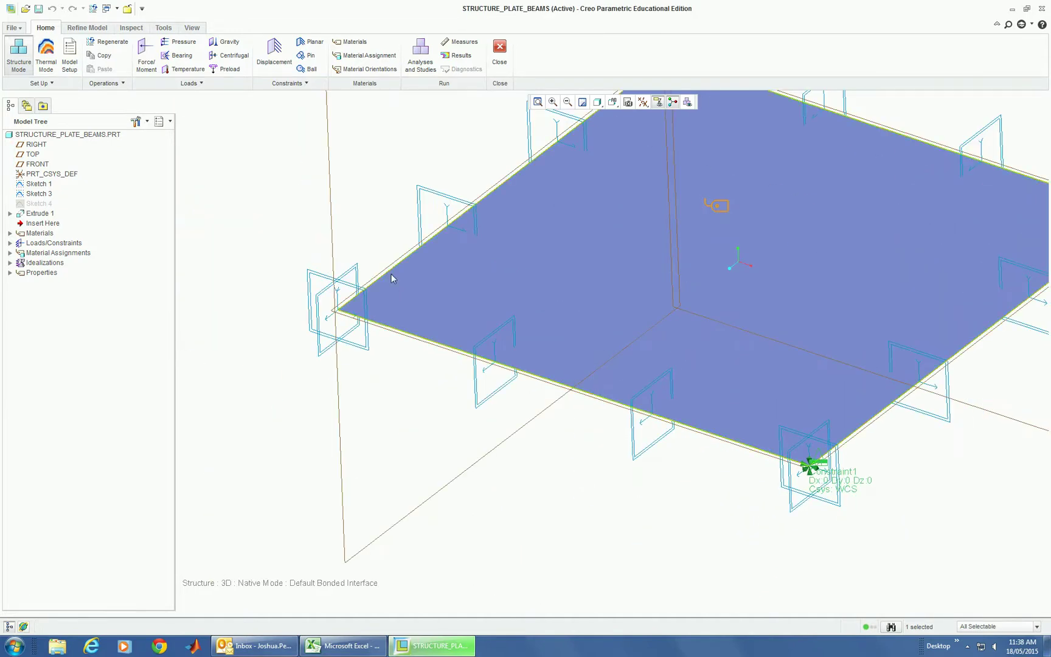
# Add a second point displacement constraint on the left corner vertex.
pyautogui.click(273, 54)
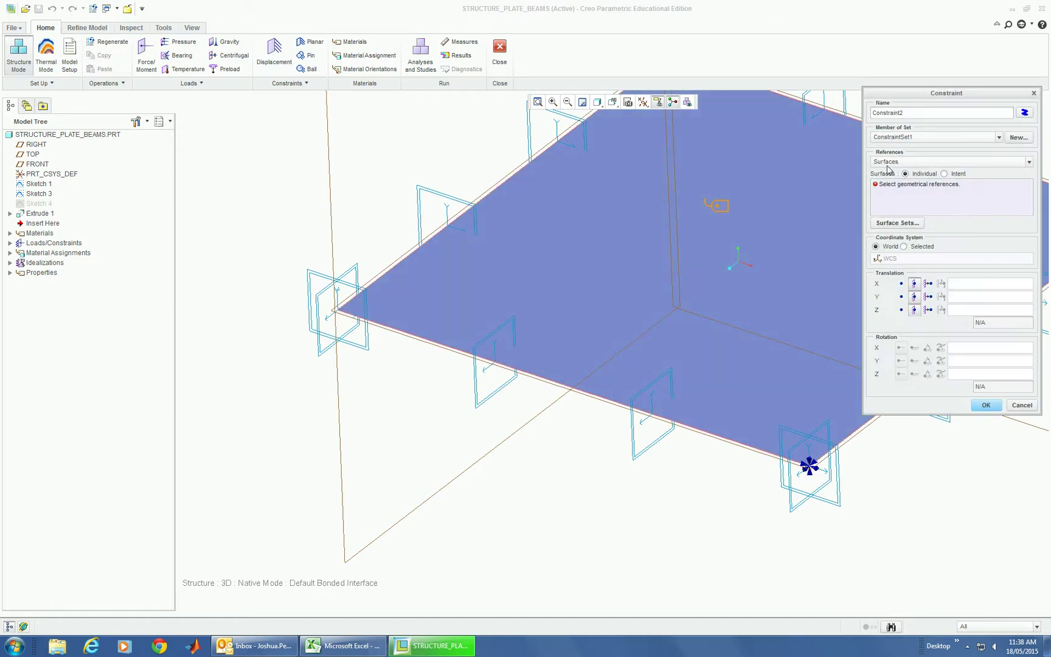
pyautogui.click(893, 163)
pyautogui.click(893, 192)
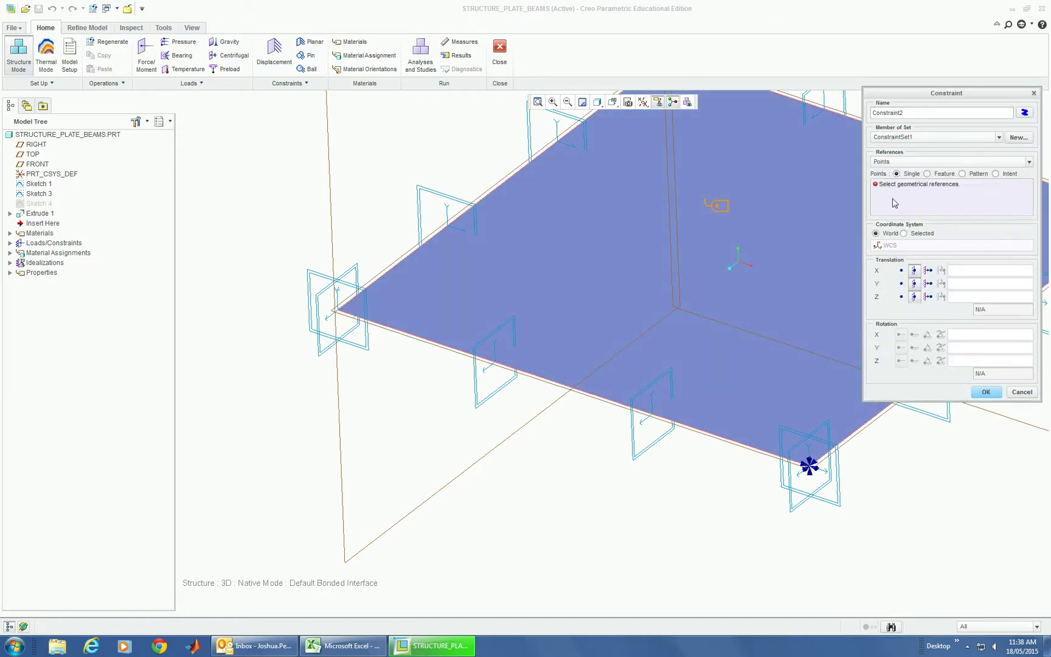
pyautogui.click(337, 313)
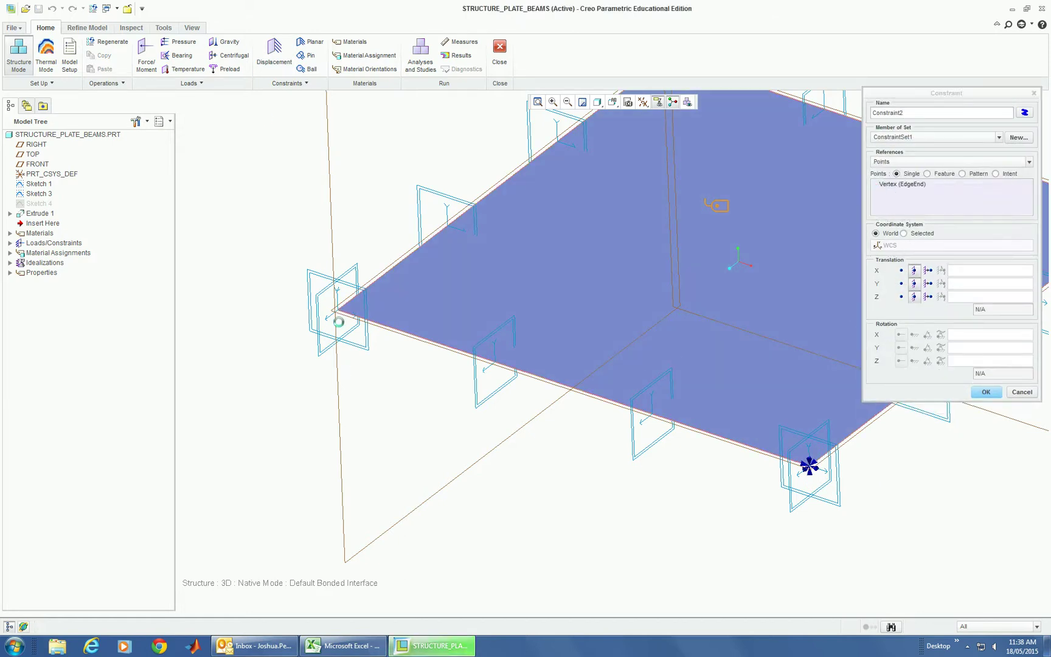
pyautogui.click(985, 393)
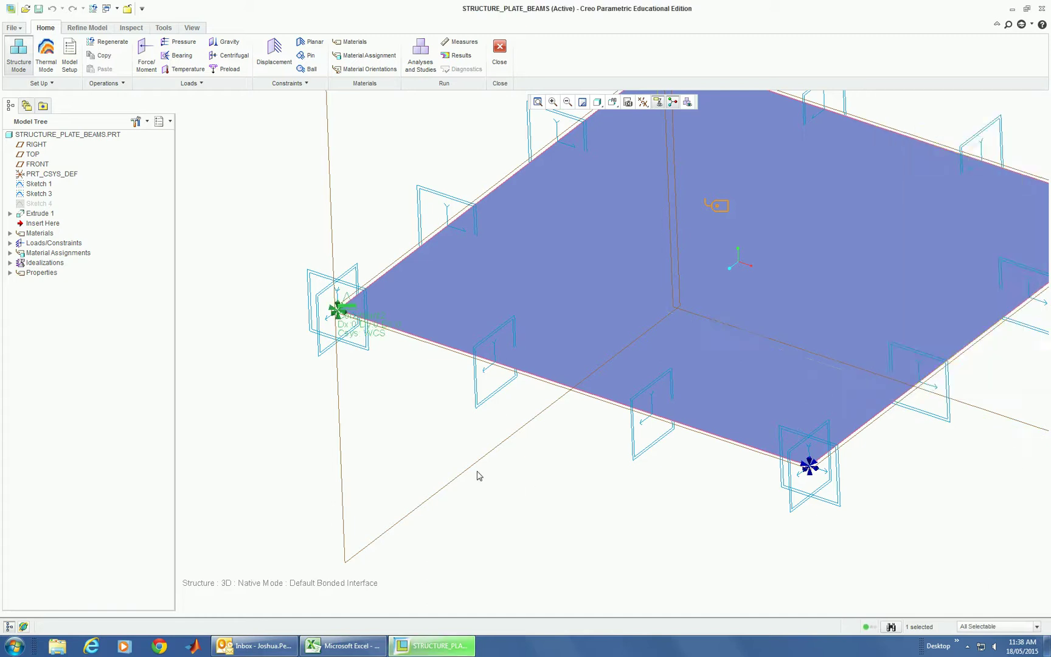
pyautogui.hotkey('ctrl', 'd')
# Add a third point displacement constraint on the right corner vertex.
pyautogui.click(268, 61)
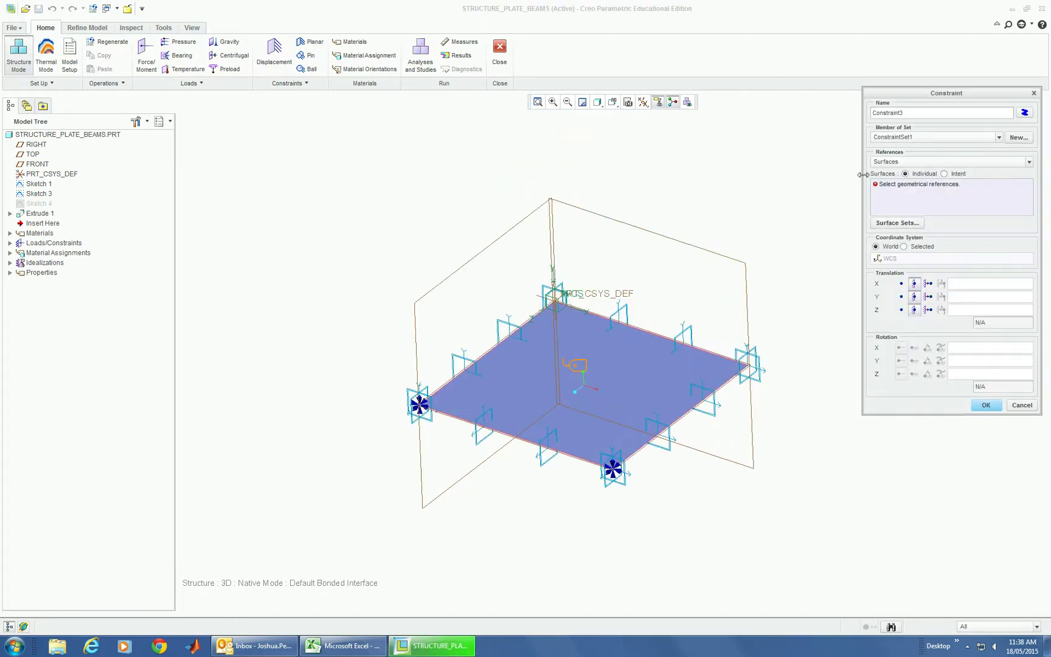
pyautogui.click(911, 162)
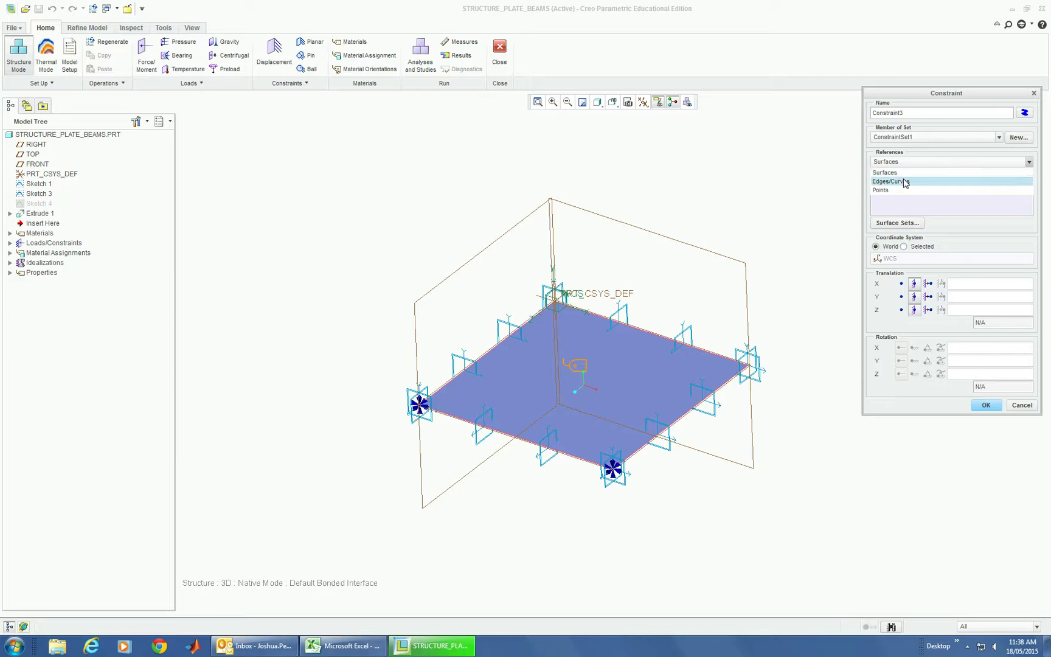
pyautogui.click(905, 181)
pyautogui.click(908, 162)
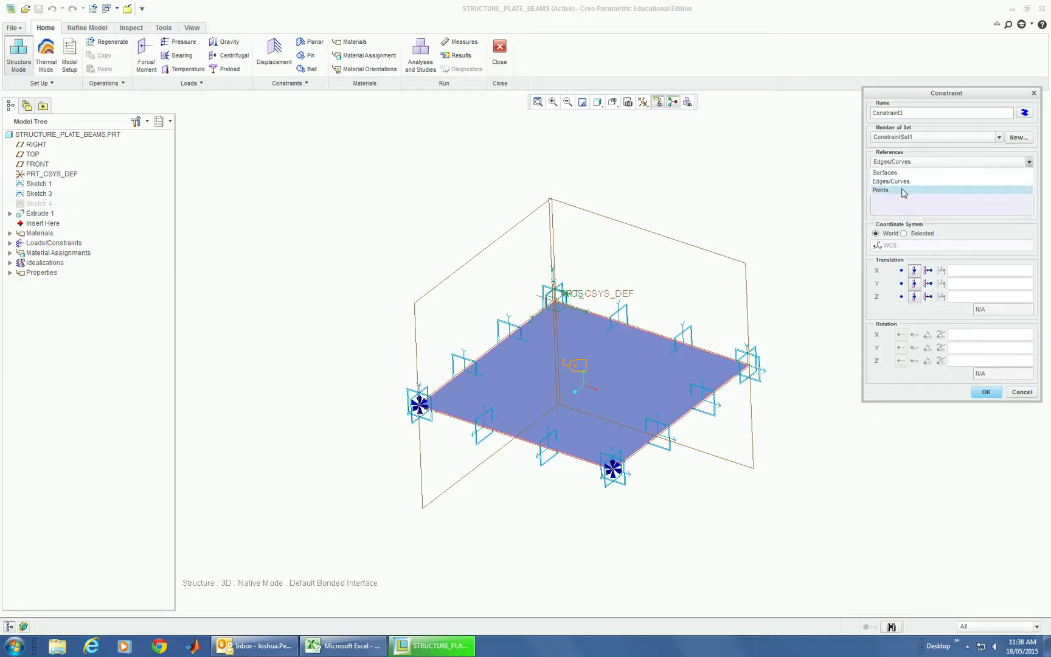
pyautogui.click(907, 192)
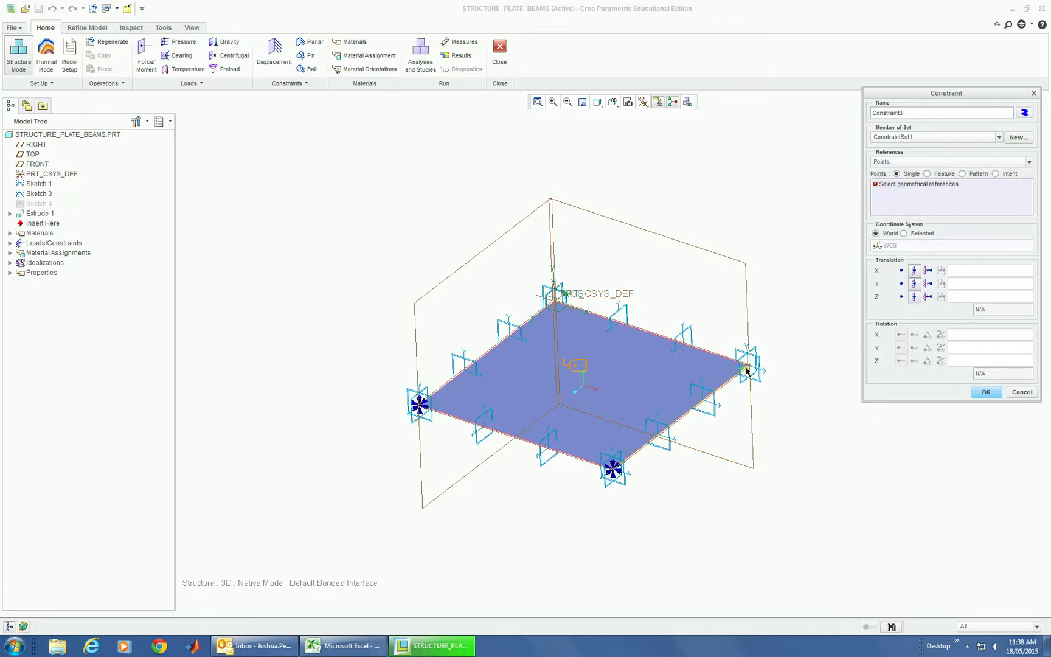
pyautogui.scroll(5, 748, 370)
pyautogui.scroll(2, 753, 360)
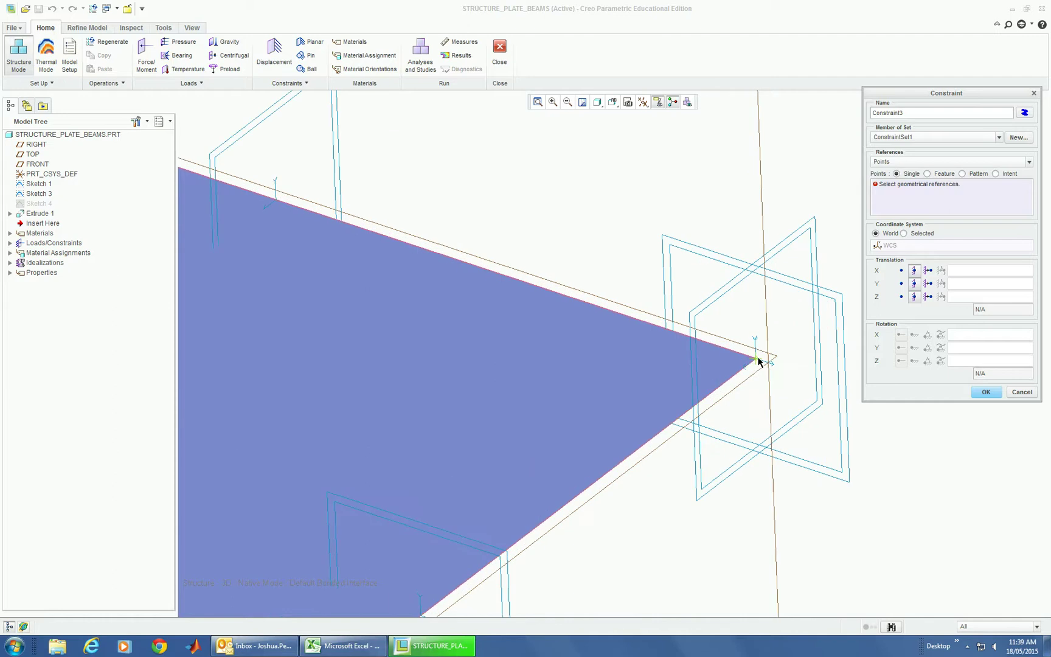
pyautogui.click(755, 359)
pyautogui.click(986, 393)
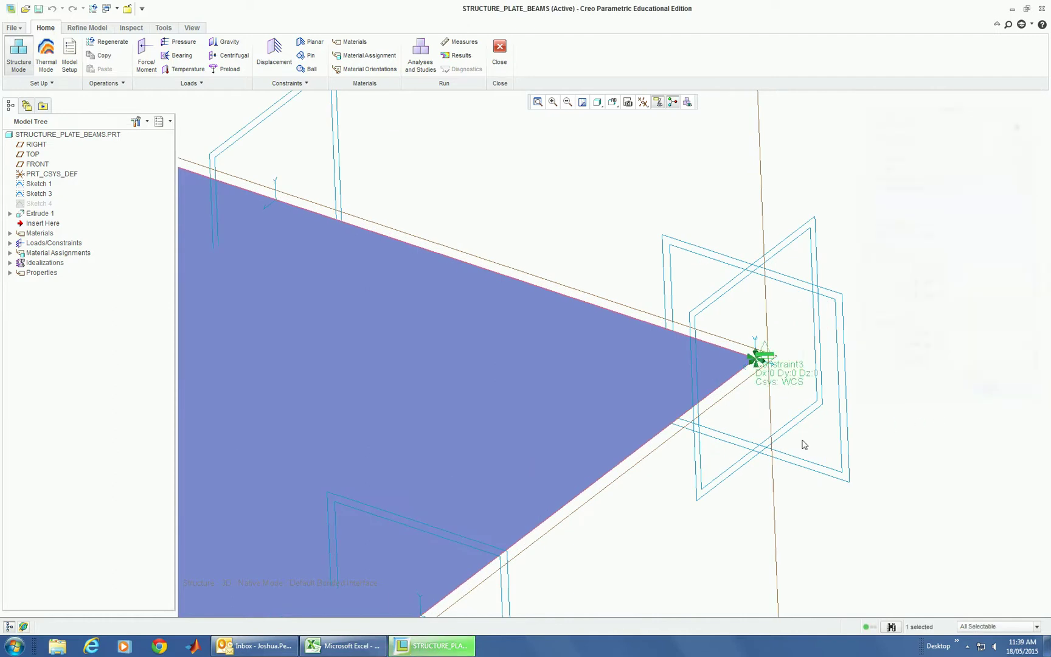
pyautogui.scroll(-6, 791, 438)
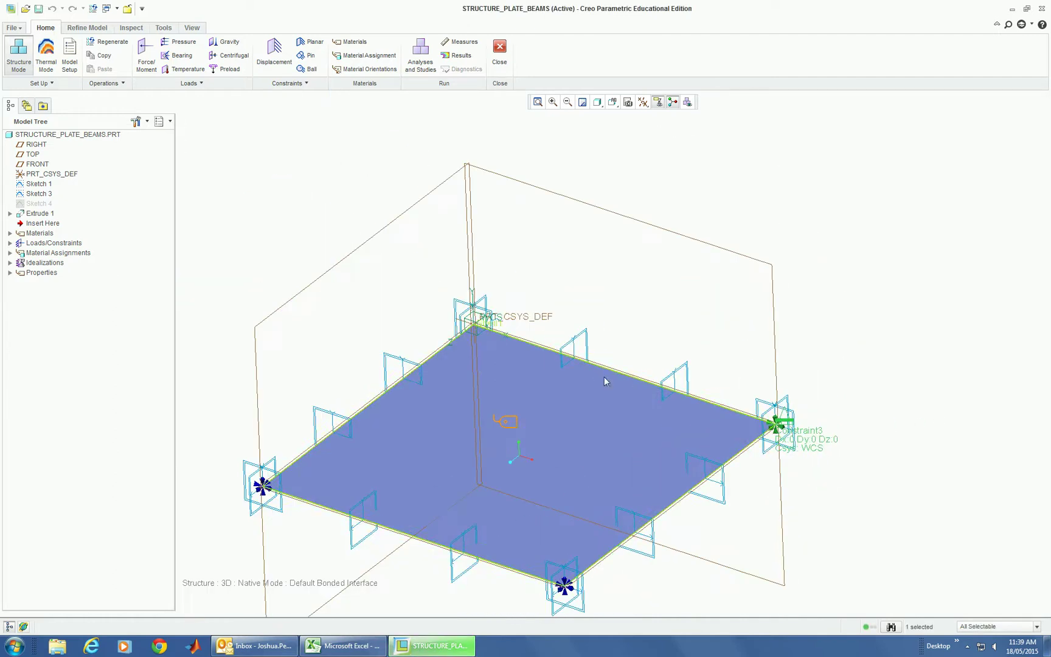
# Constrain the back corner vertex at PRT_CSYS_DEF as Constraint4 and zoom out to check.
pyautogui.click(280, 55)
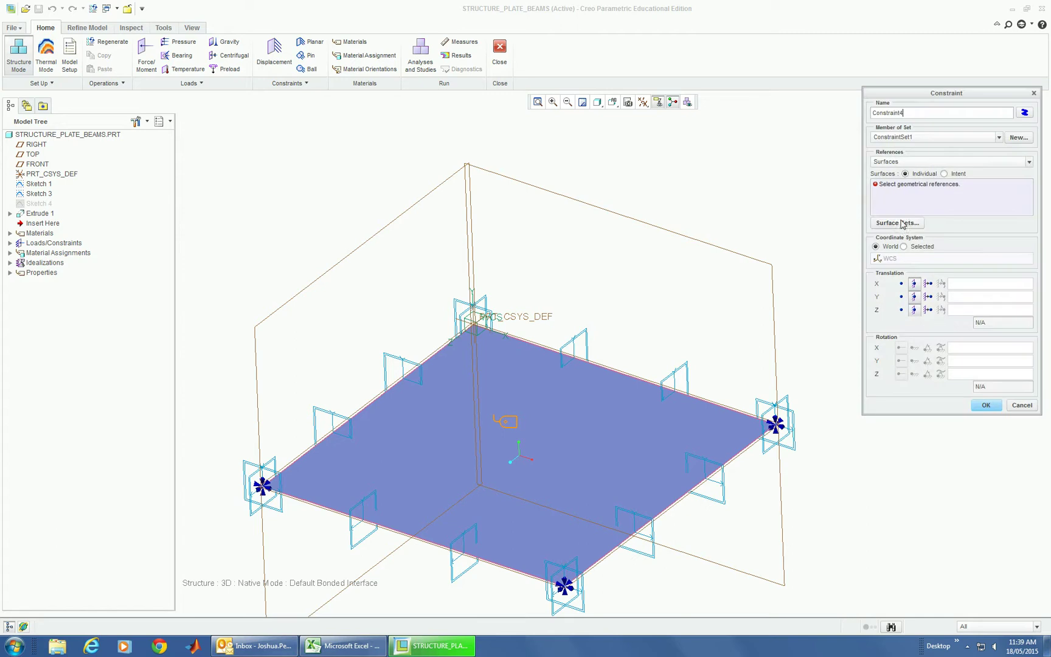
pyautogui.click(901, 166)
pyautogui.click(903, 189)
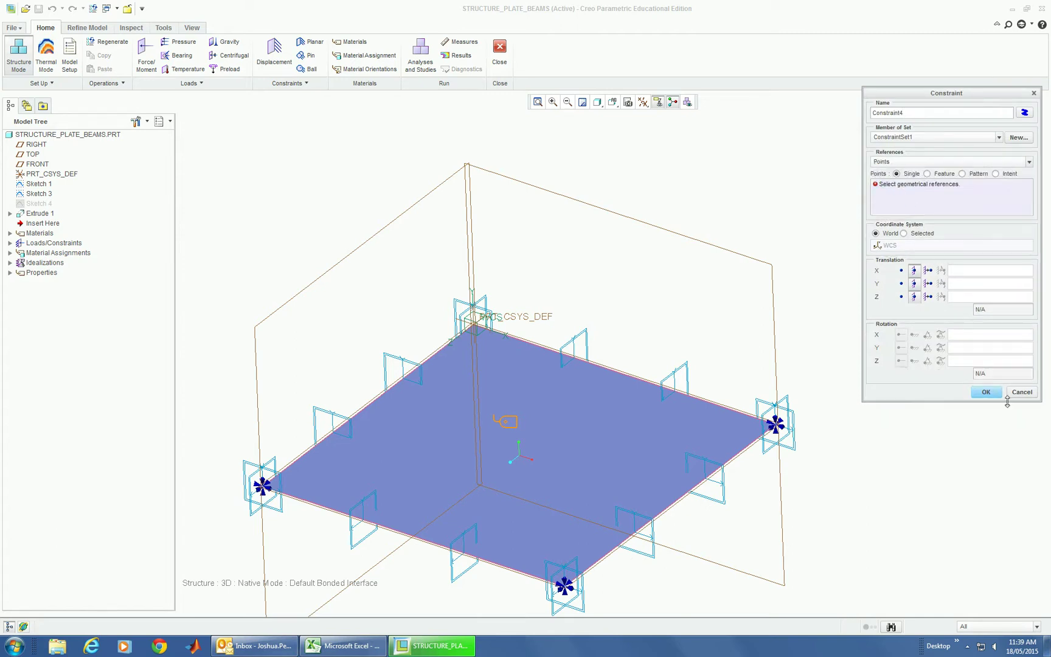
pyautogui.click(987, 394)
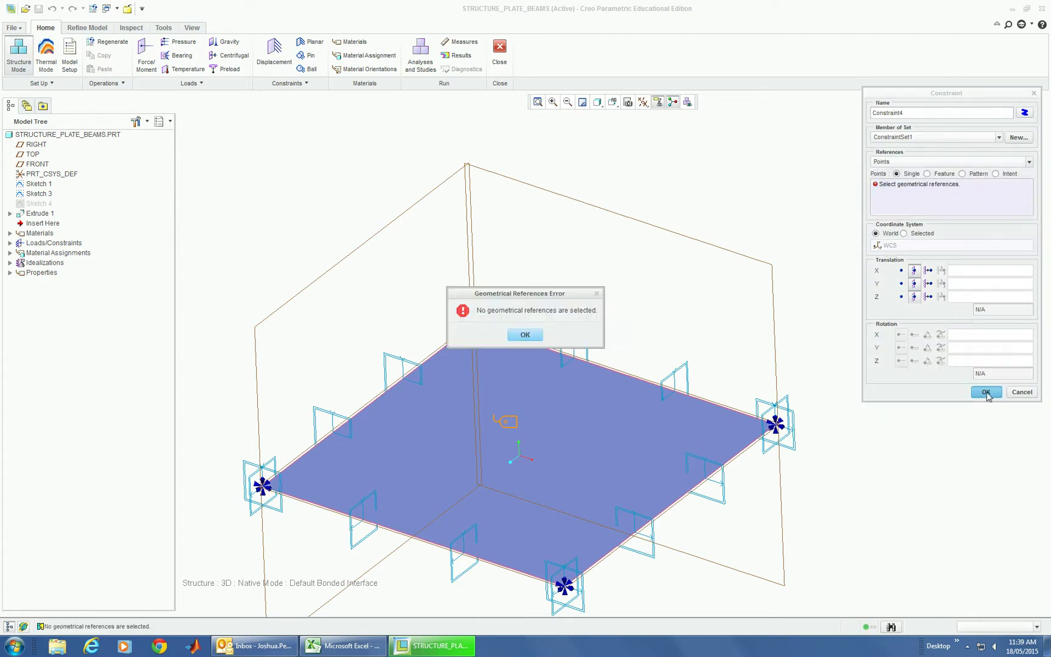
pyautogui.click(525, 335)
pyautogui.scroll(3, 504, 325)
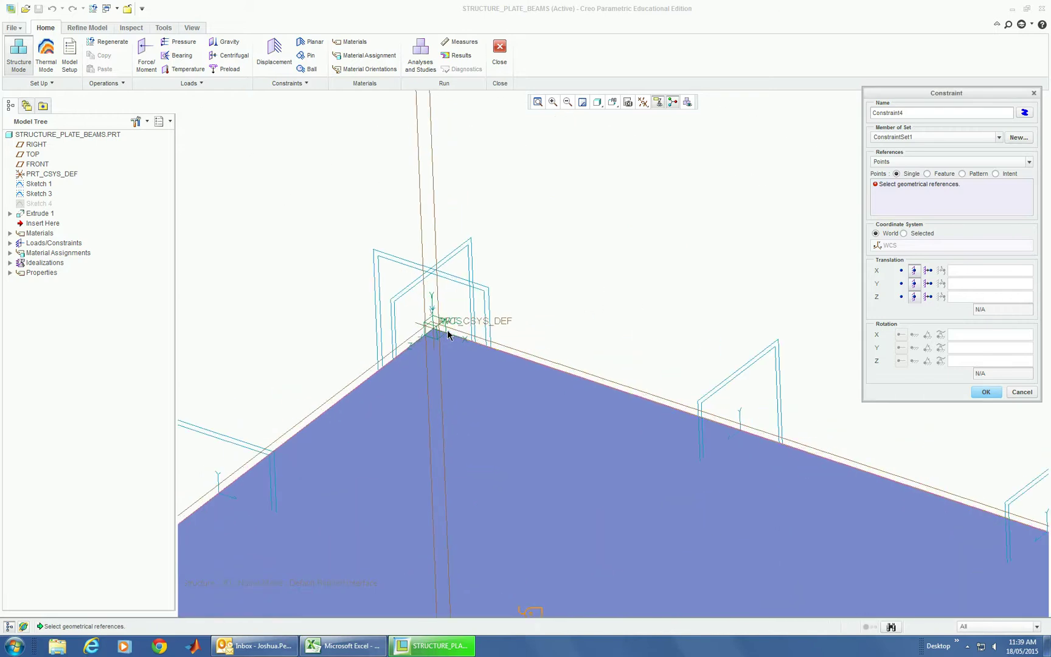
pyautogui.click(431, 332)
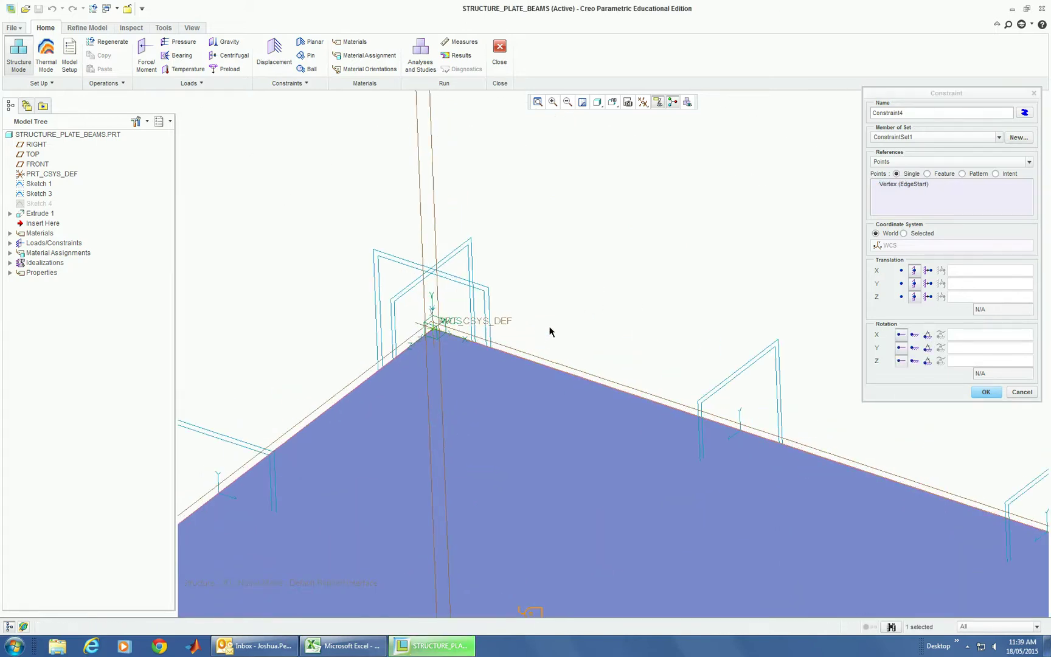
pyautogui.click(986, 392)
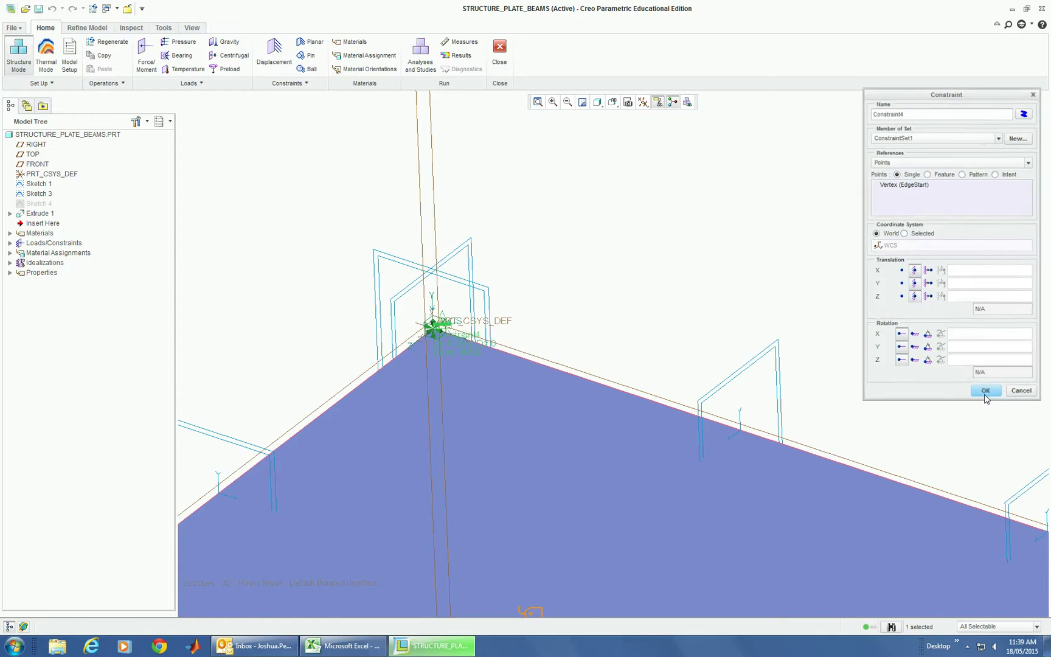
pyautogui.scroll(-5, 901, 383)
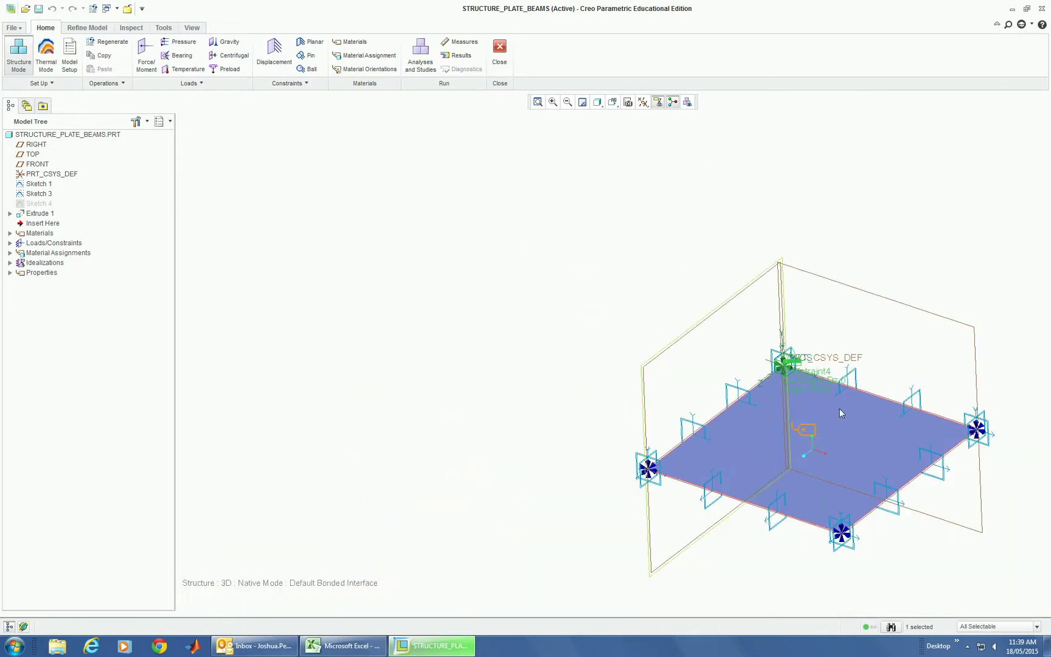
pyautogui.scroll(3, 820, 366)
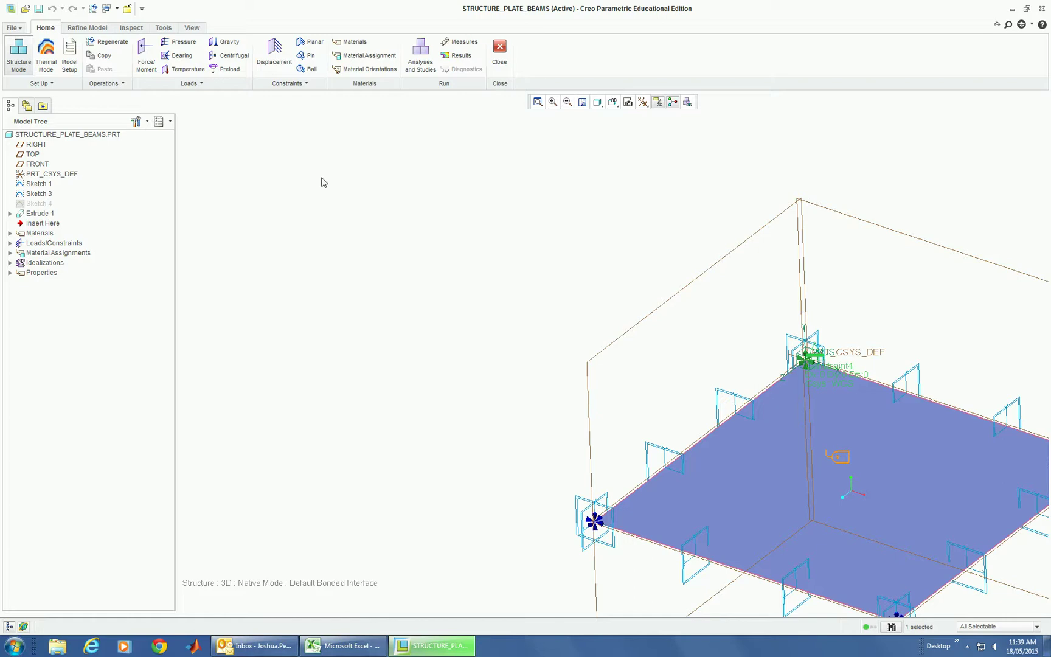
# Start a force load on the plate surface with uniform Force Per Unit Area distribution.
pyautogui.click(146, 51)
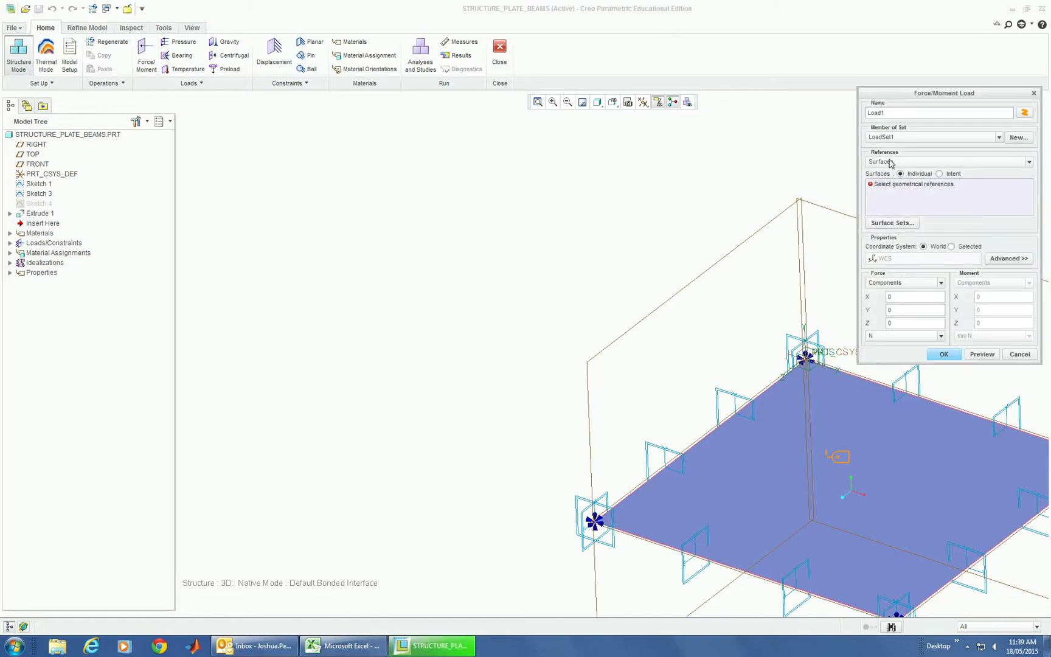
pyautogui.click(865, 428)
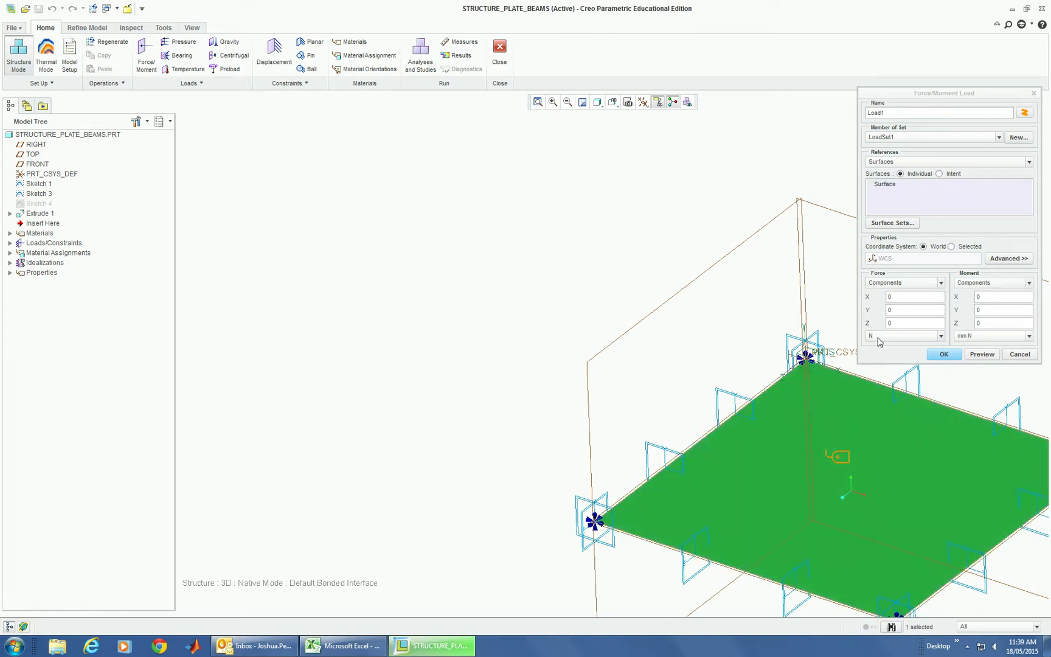
pyautogui.click(1008, 259)
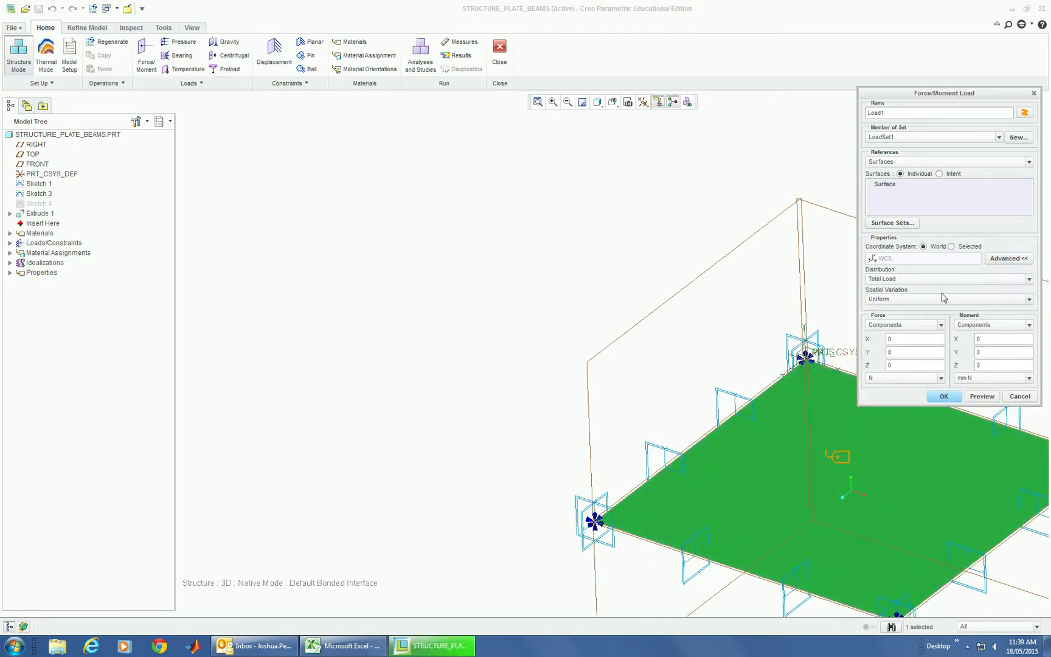
pyautogui.click(913, 301)
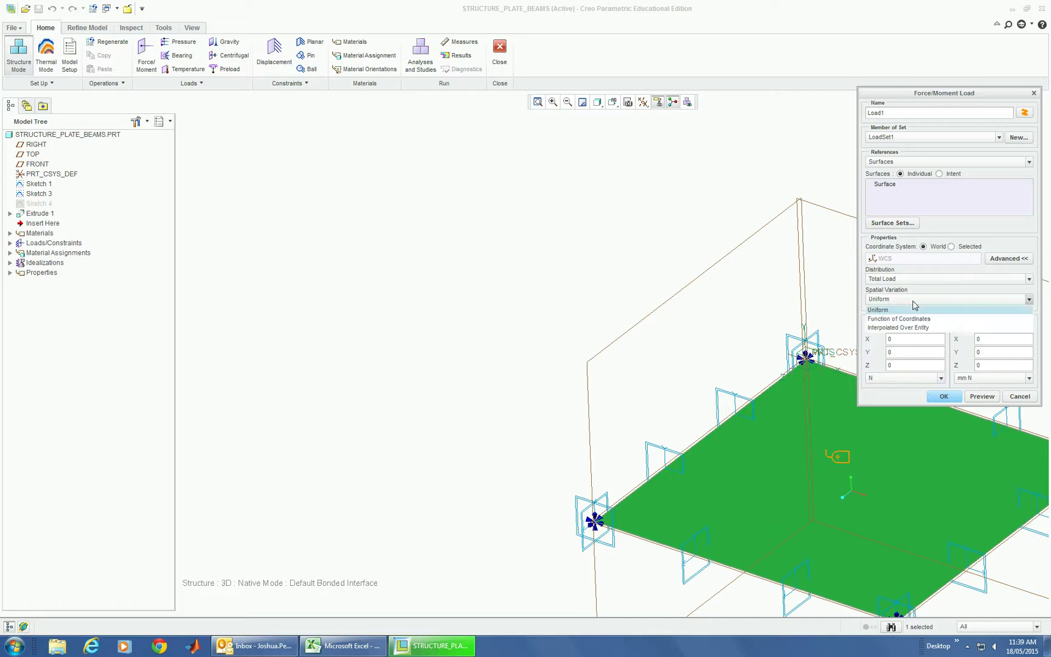
pyautogui.click(913, 305)
pyautogui.click(924, 280)
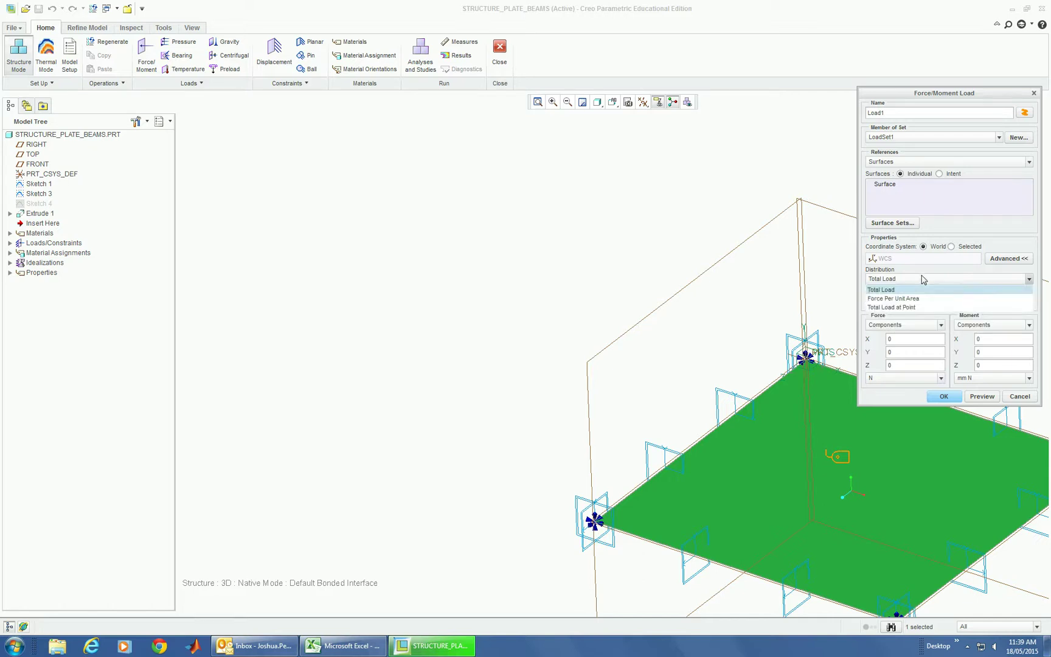
pyautogui.click(911, 299)
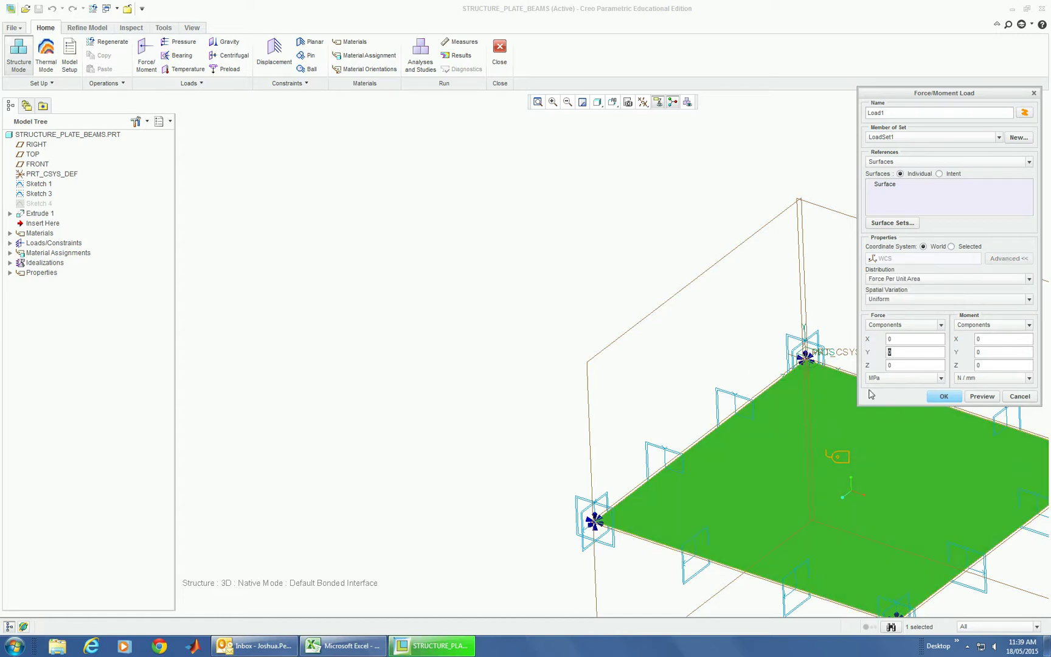
# Set the load to Y = -2.5 kPa, preview the arrows, and confirm Load1.
pyautogui.click(942, 380)
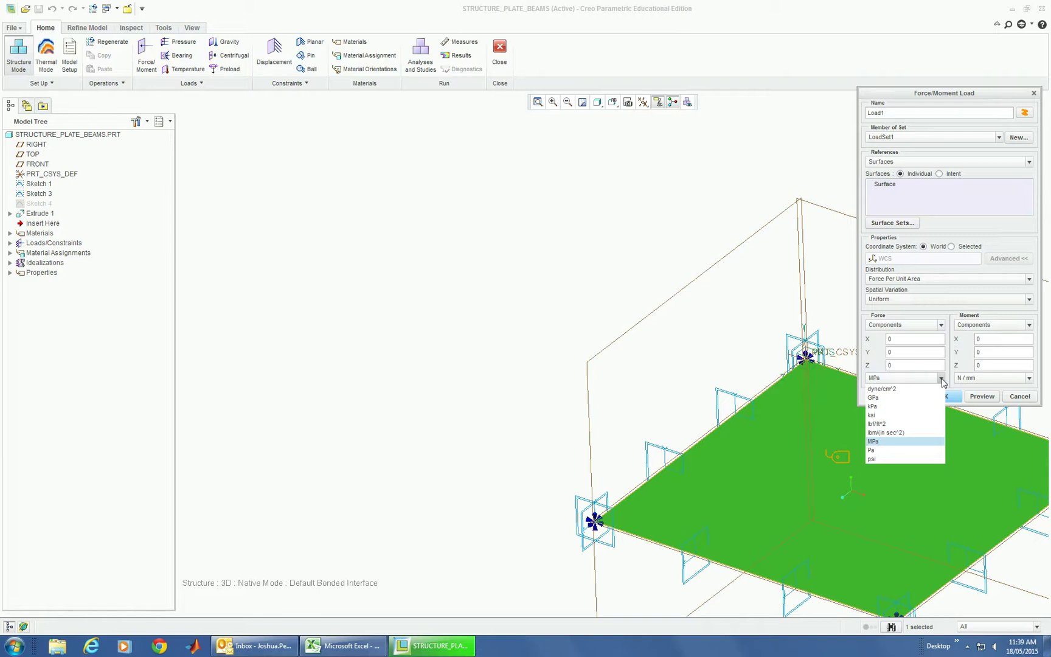
pyautogui.click(885, 405)
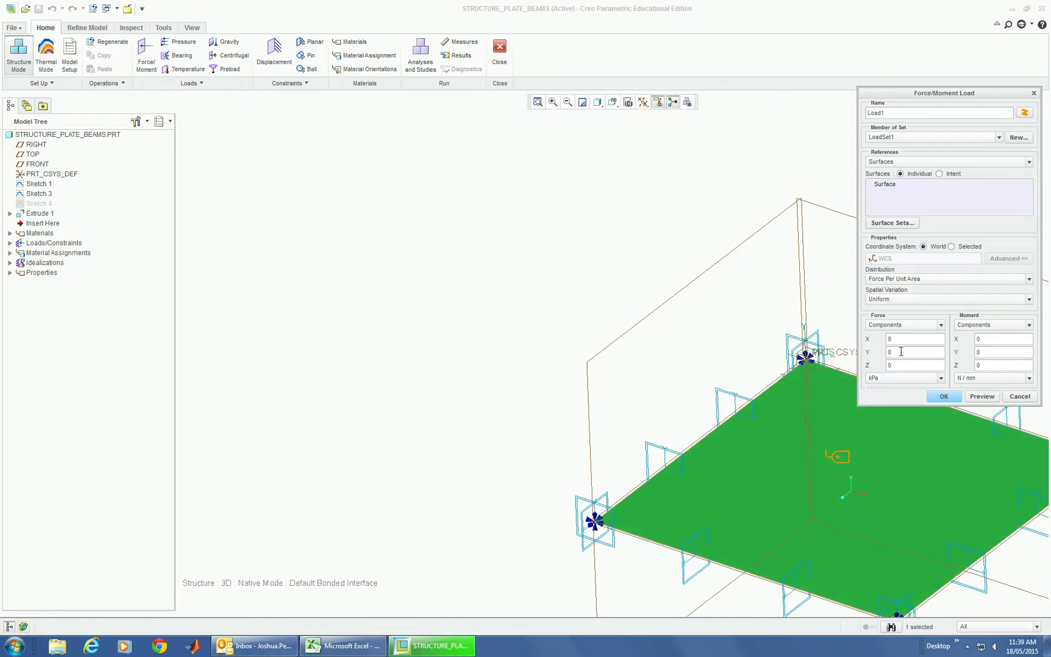
pyautogui.doubleClick(901, 352)
pyautogui.click(982, 398)
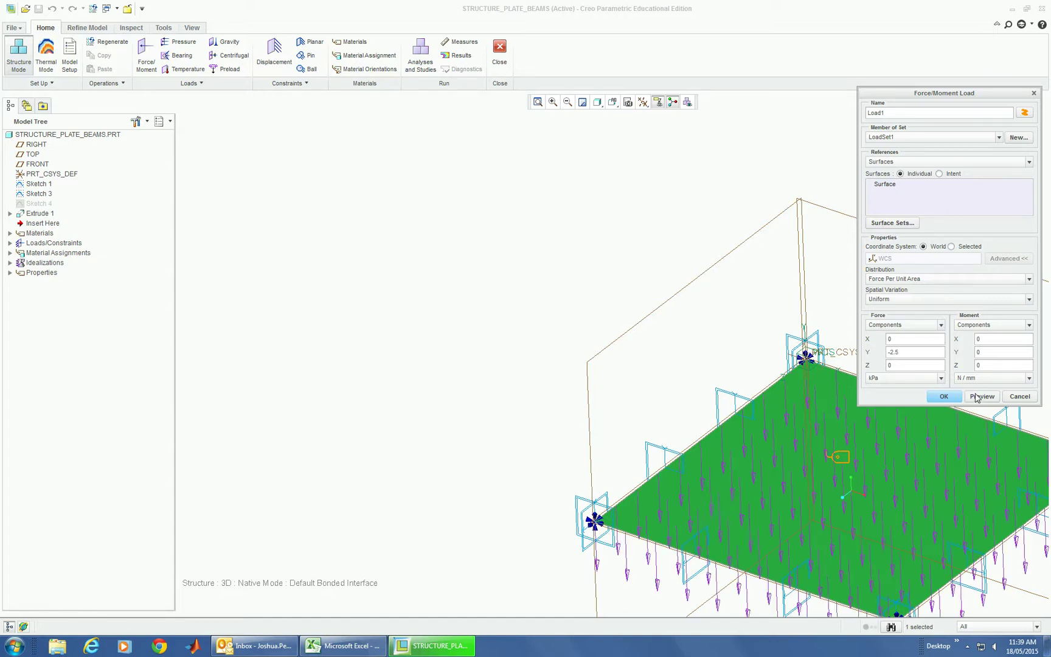
pyautogui.click(947, 396)
pyautogui.scroll(3, 472, 429)
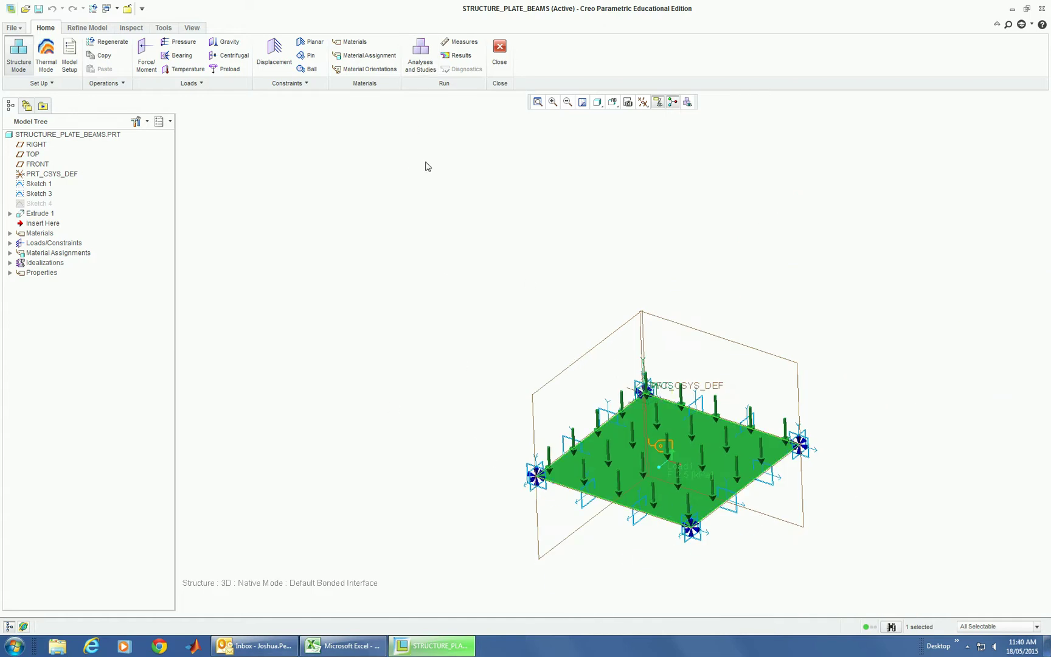
# Create a new static analysis named AnalysisStructureBeamPlates.
pyautogui.click(420, 56)
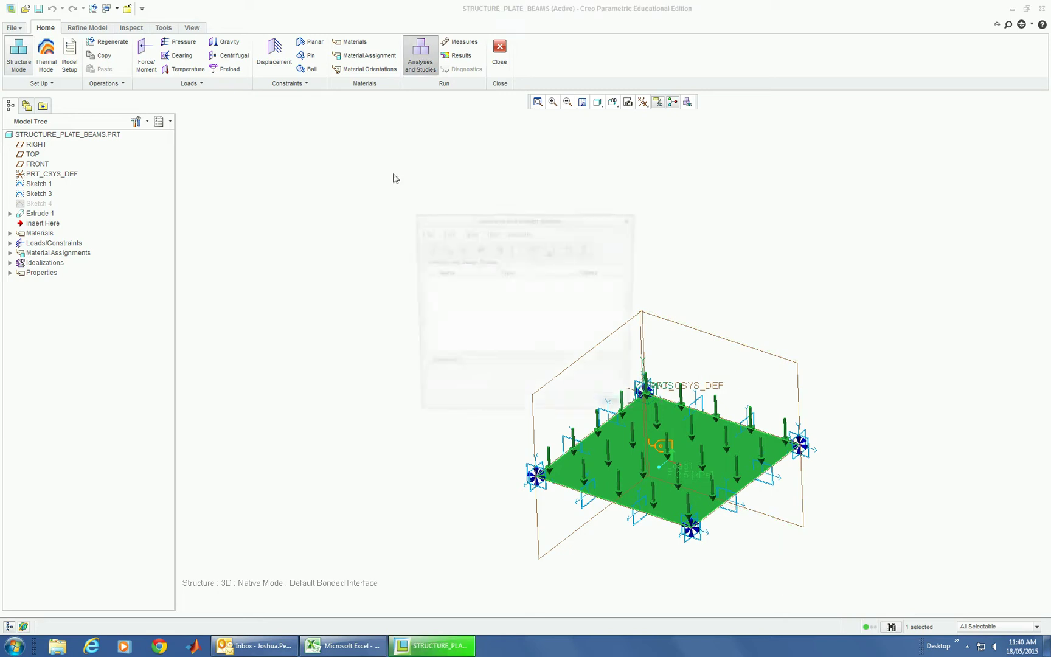
pyautogui.click(424, 233)
pyautogui.click(441, 247)
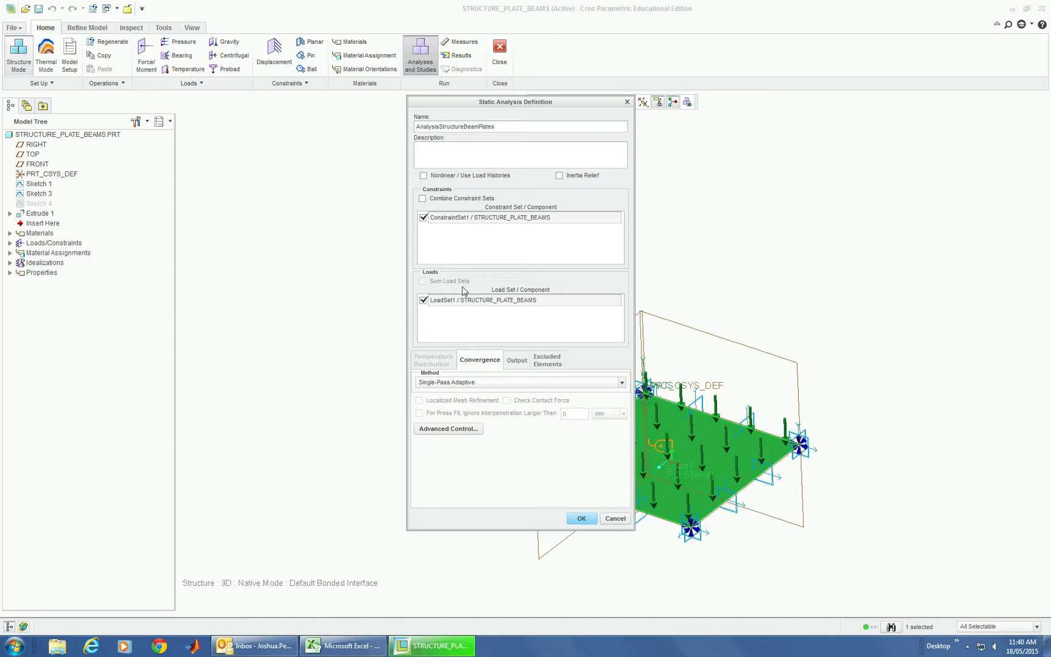
pyautogui.click(582, 519)
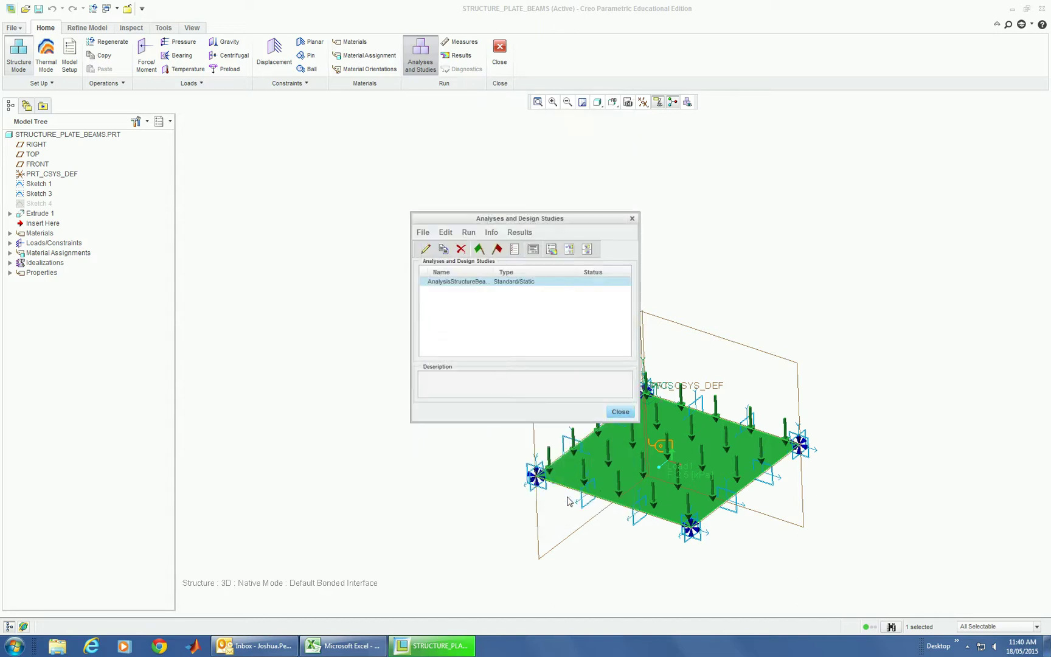
# Run the analysis with interactive diagnostics and open its results once completed.
pyautogui.click(480, 252)
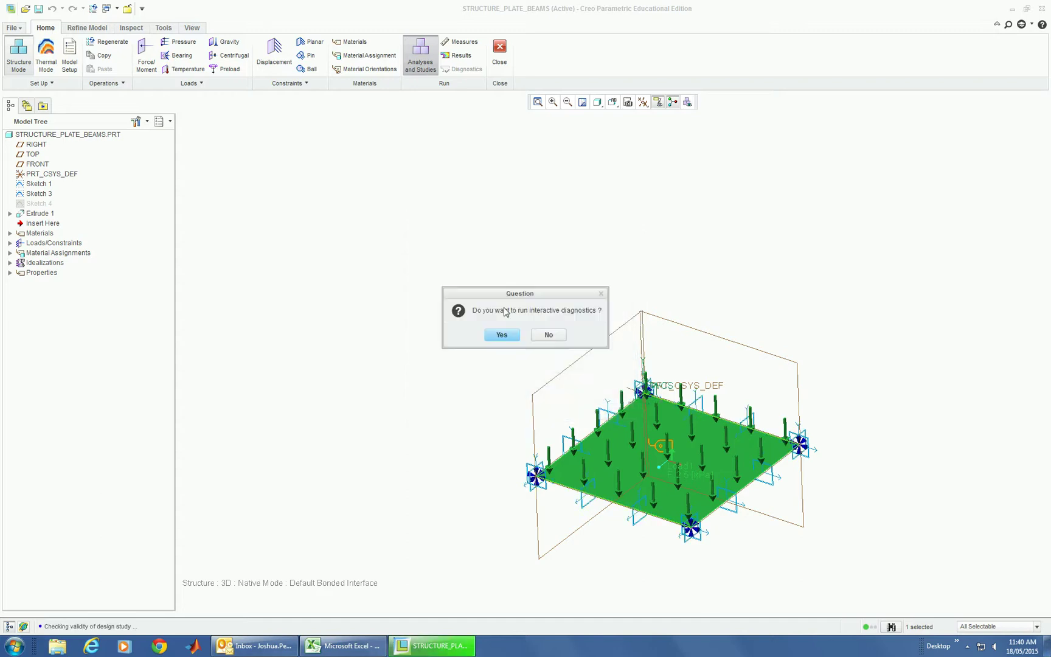
pyautogui.click(506, 339)
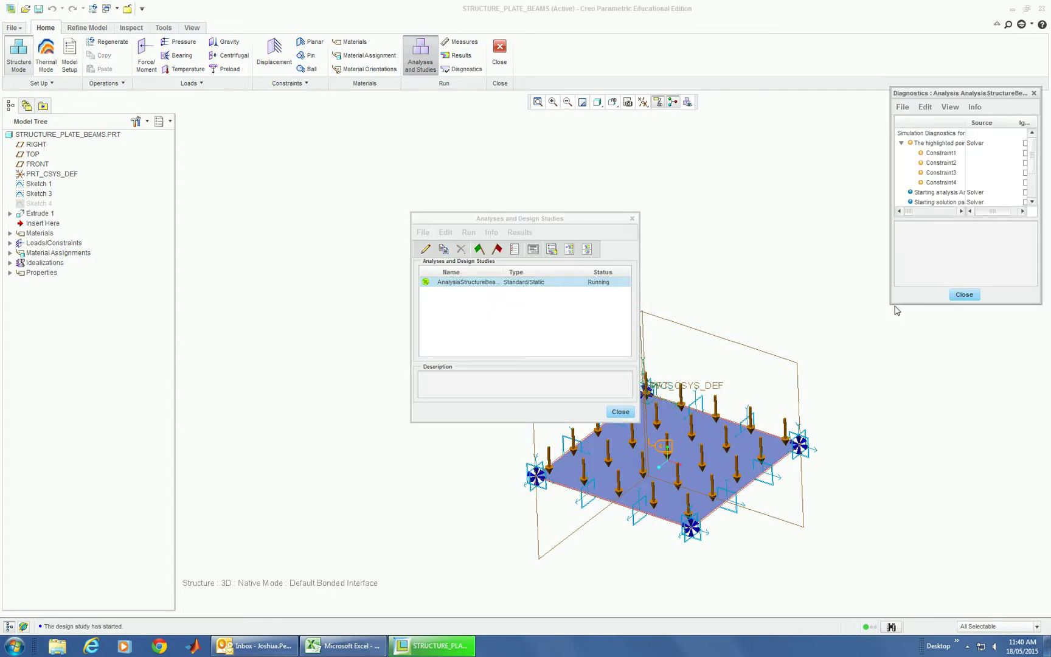
pyautogui.click(963, 296)
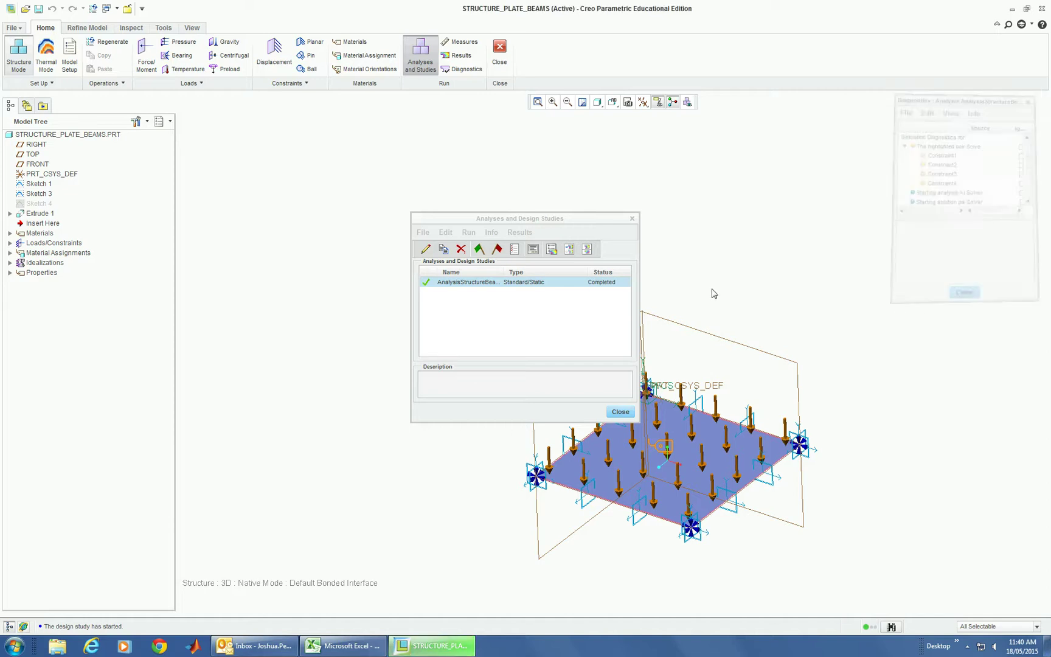
pyautogui.click(552, 249)
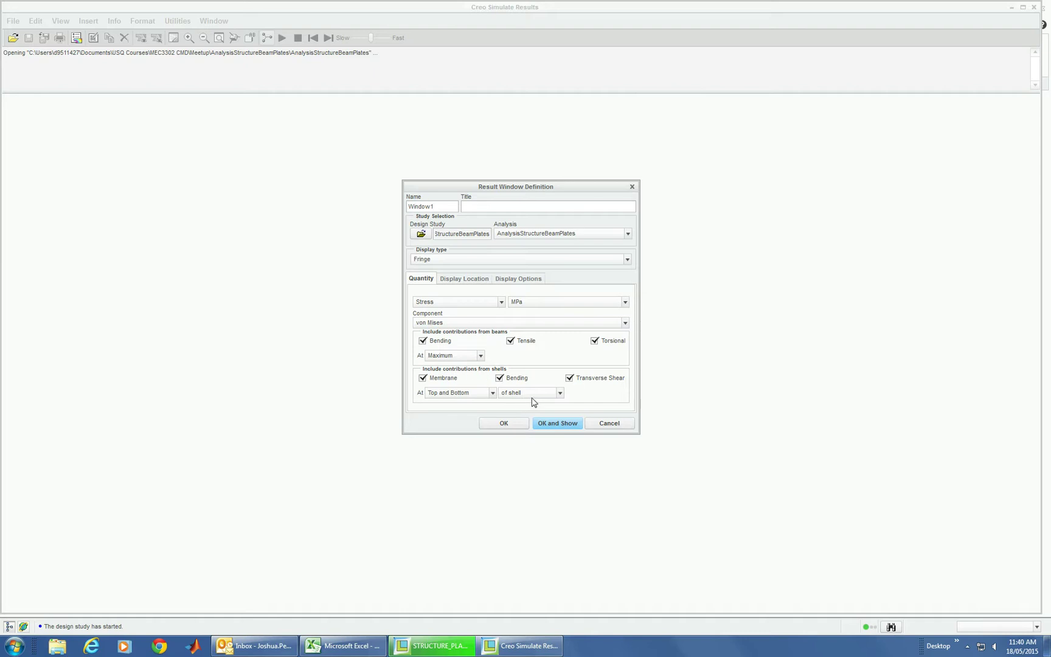
# Show a deformed von Mises fringe excluding shell membrane, bending and transverse shear, peaking at 1.54611 MPa.
pyautogui.click(492, 393)
pyautogui.click(494, 396)
pyautogui.click(571, 378)
pyautogui.click(500, 379)
pyautogui.click(423, 378)
pyautogui.click(515, 280)
pyautogui.click(523, 297)
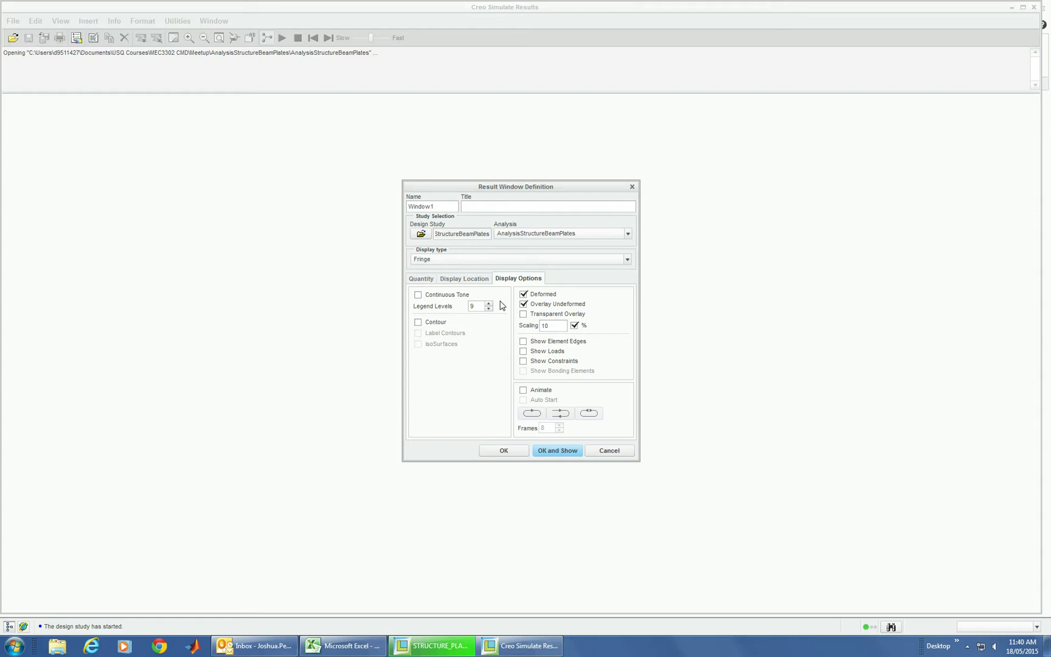
pyautogui.click(428, 280)
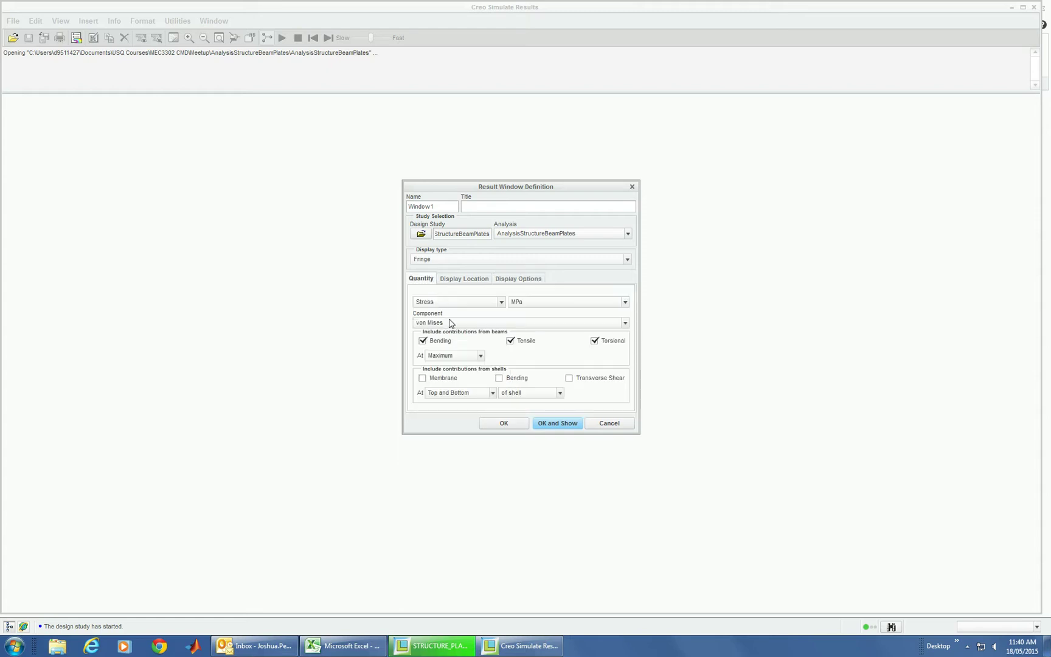
pyautogui.click(559, 424)
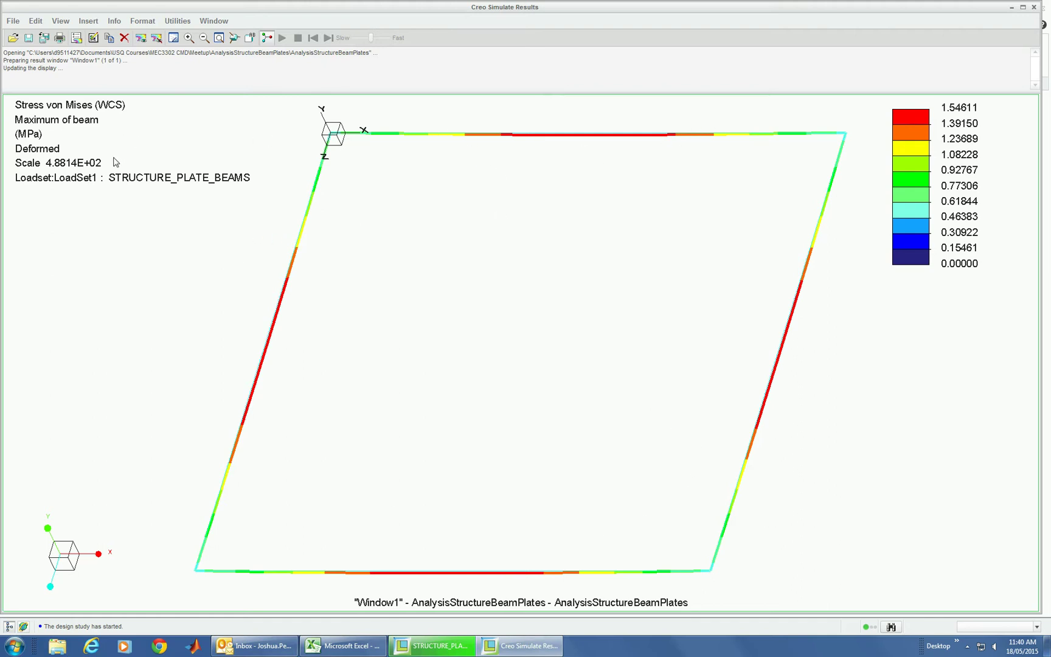
# Re-include shell membrane and bending in Window1, giving 0.08398–6.71165 MPa, and rotate to inspect.
pyautogui.click(39, 23)
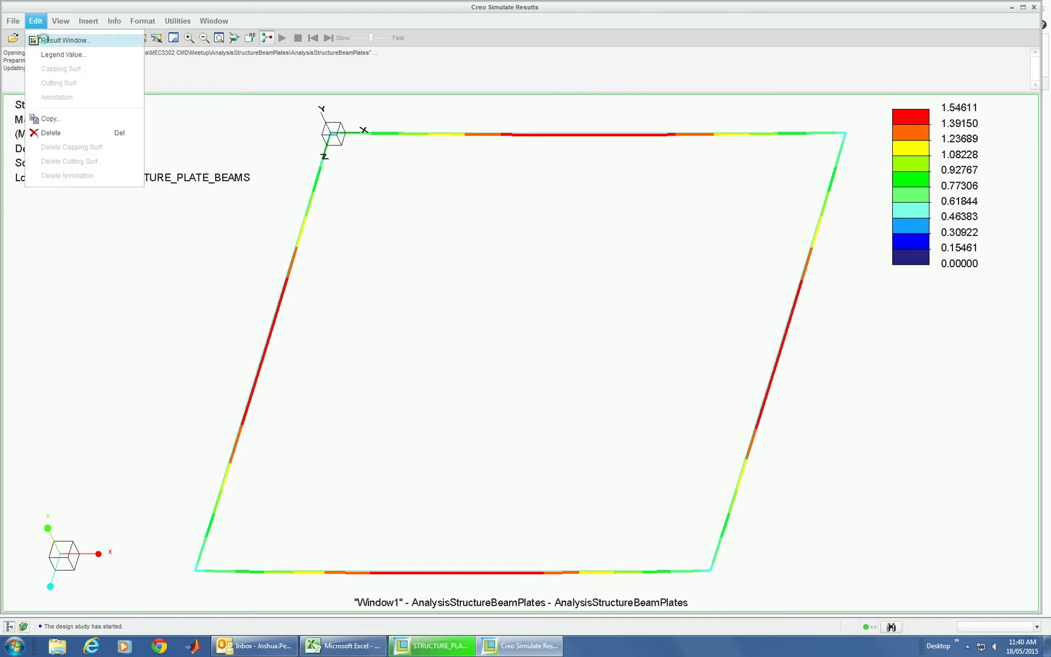
pyautogui.click(44, 39)
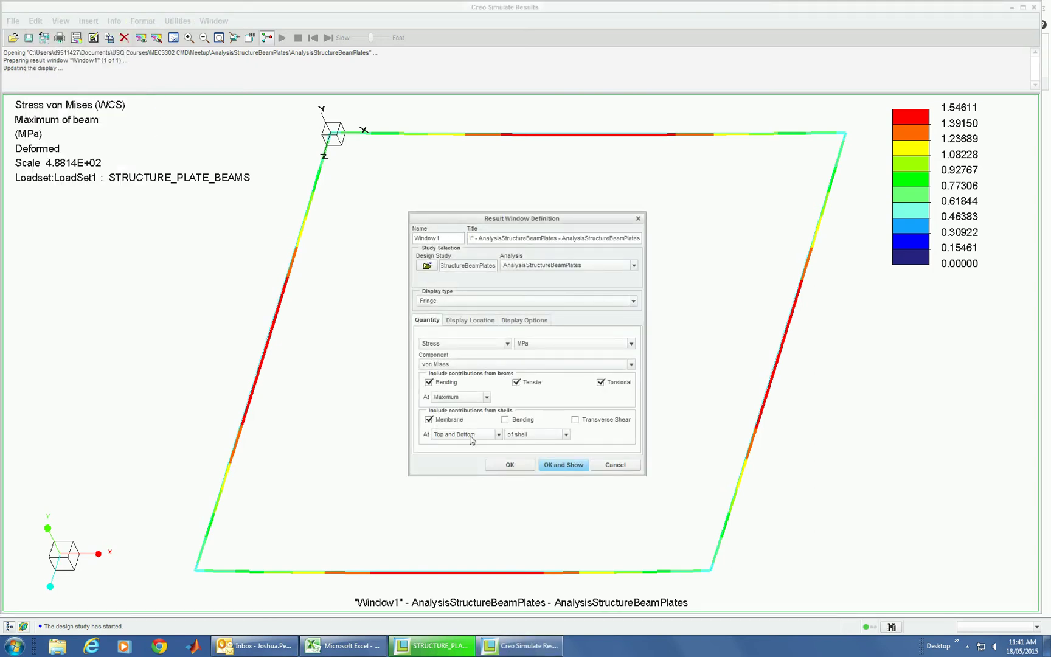
pyautogui.click(505, 420)
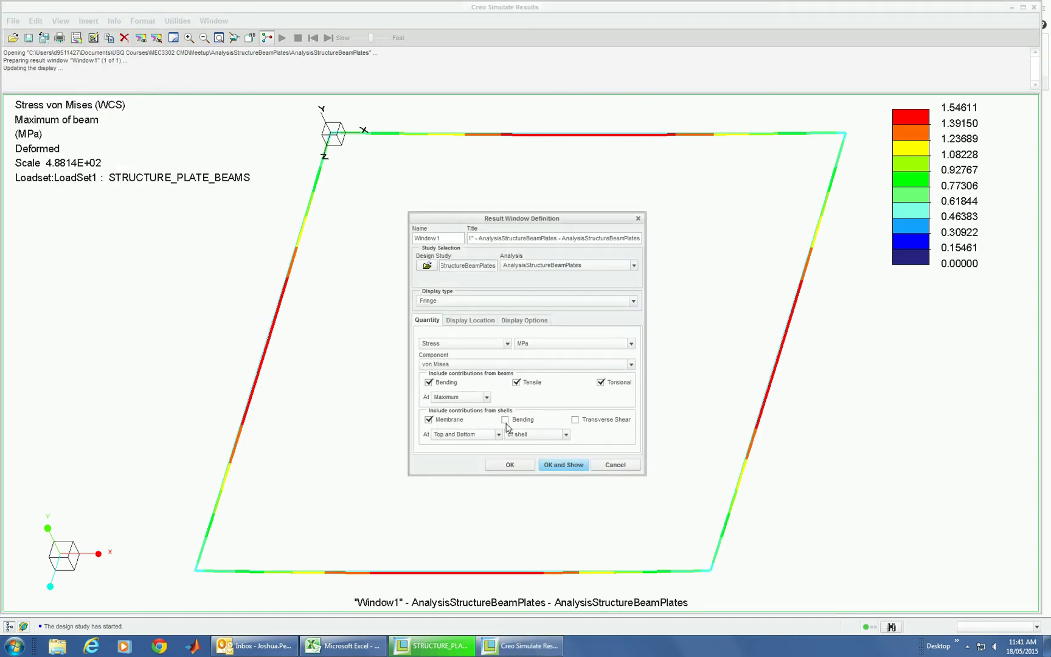
pyautogui.click(563, 465)
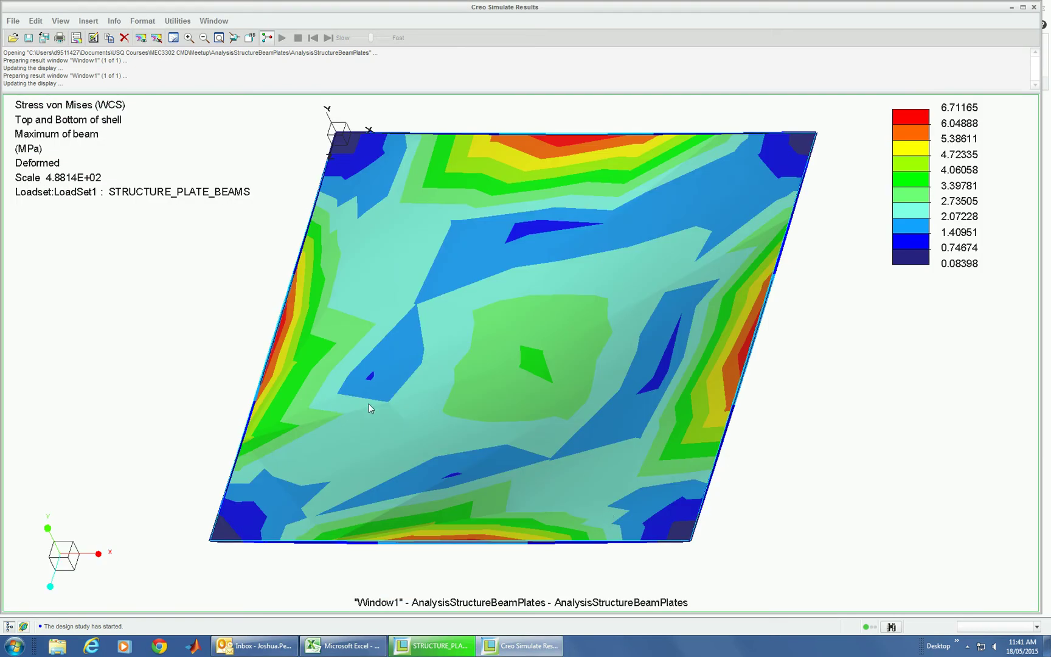
pyautogui.moveTo(368, 404)
pyautogui.mouseDown(button='middle')
pyautogui.moveTo(394, 375)
pyautogui.moveTo(531, 370)
pyautogui.moveTo(485, 357)
pyautogui.moveTo(463, 281)
pyautogui.moveTo(507, 208)
pyautogui.moveTo(541, 262)
pyautogui.moveTo(418, 340)
pyautogui.moveTo(429, 404)
pyautogui.moveTo(462, 403)
pyautogui.moveTo(390, 394)
pyautogui.moveTo(411, 366)
pyautogui.moveTo(501, 336)
pyautogui.moveTo(521, 301)
pyautogui.moveTo(531, 252)
pyautogui.moveTo(499, 315)
pyautogui.moveTo(453, 334)
pyautogui.moveTo(406, 388)
pyautogui.mouseUp(button='middle')
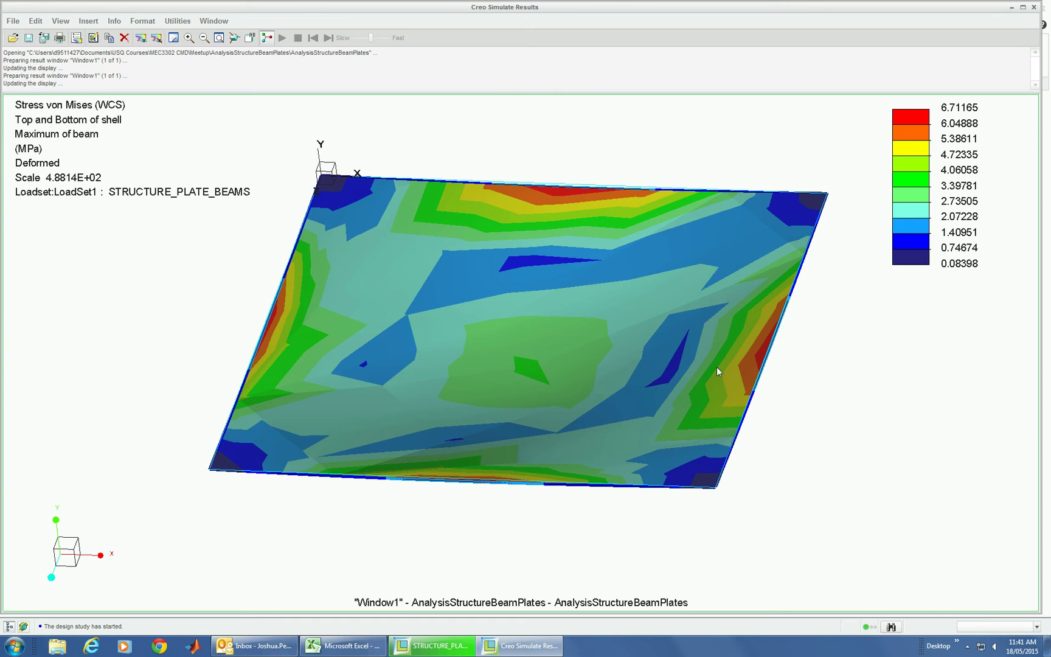